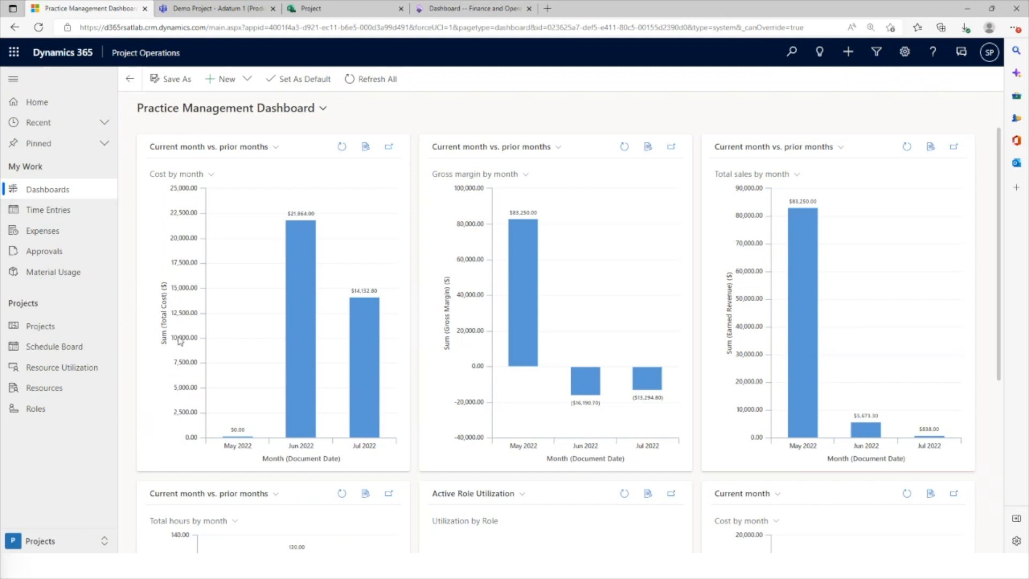
# Switch to the Sales area and open its list of project contracts
pyautogui.click(59, 544)
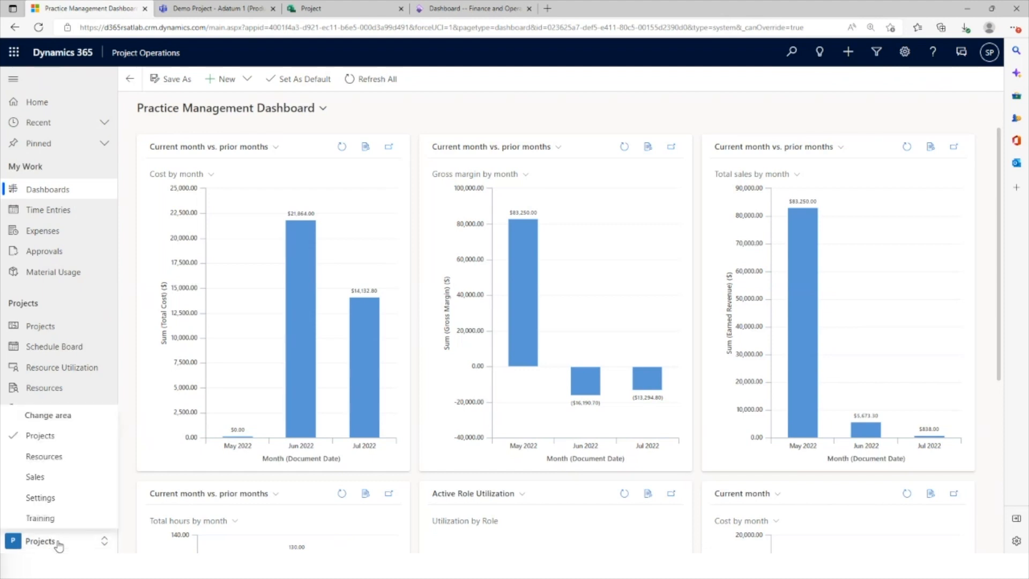
pyautogui.click(64, 481)
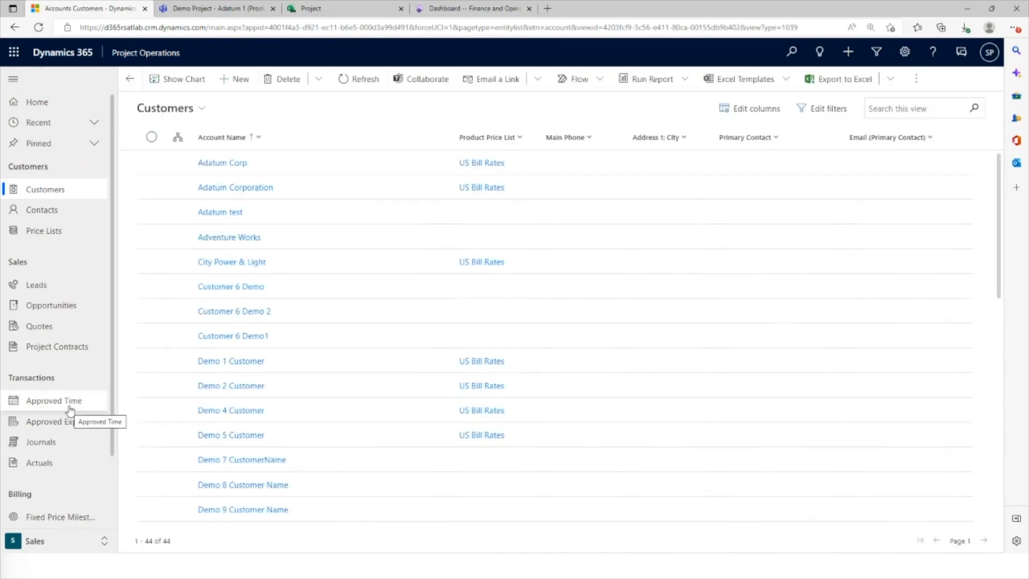
pyautogui.click(66, 347)
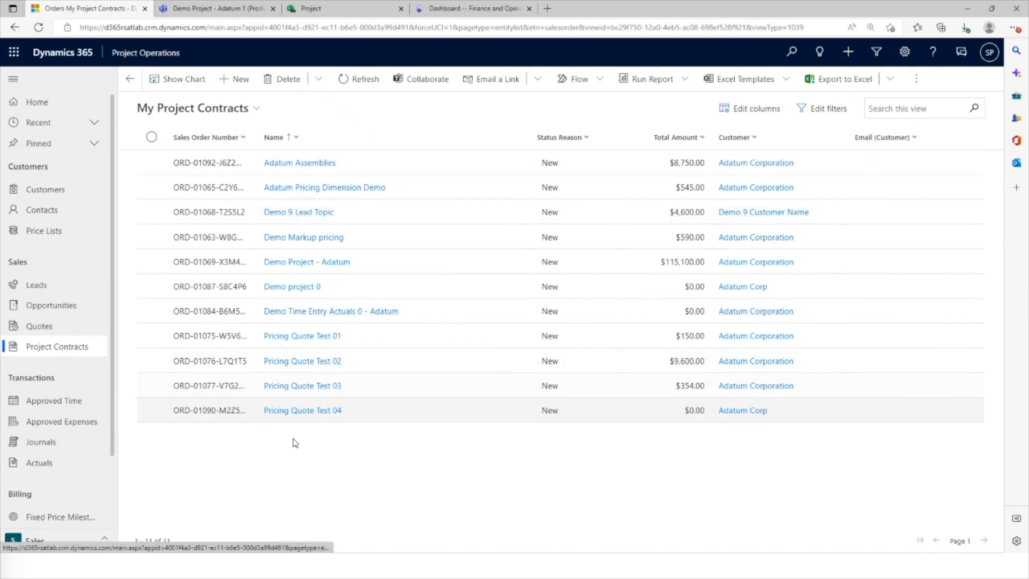
pyautogui.click(257, 113)
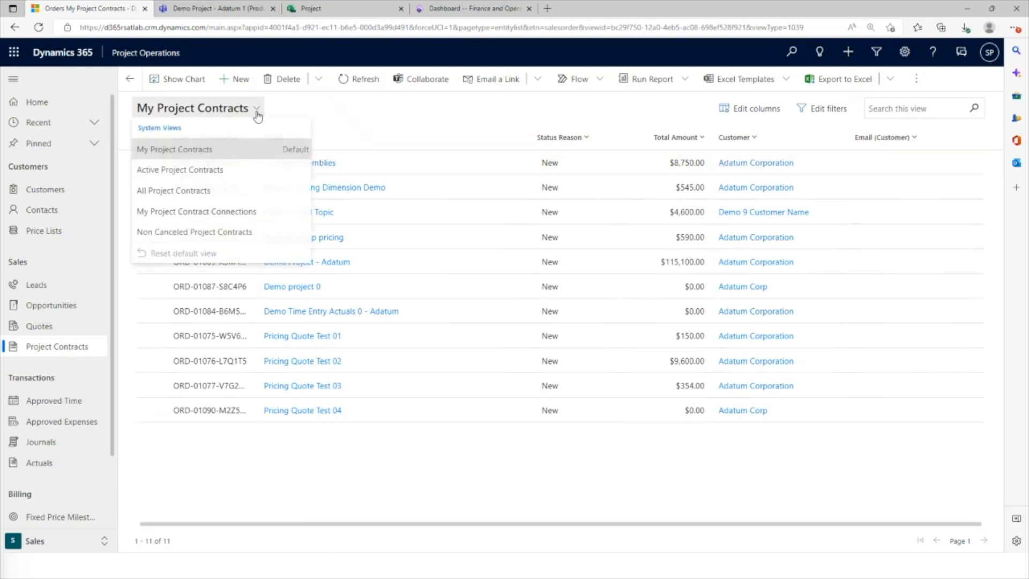
pyautogui.click(352, 116)
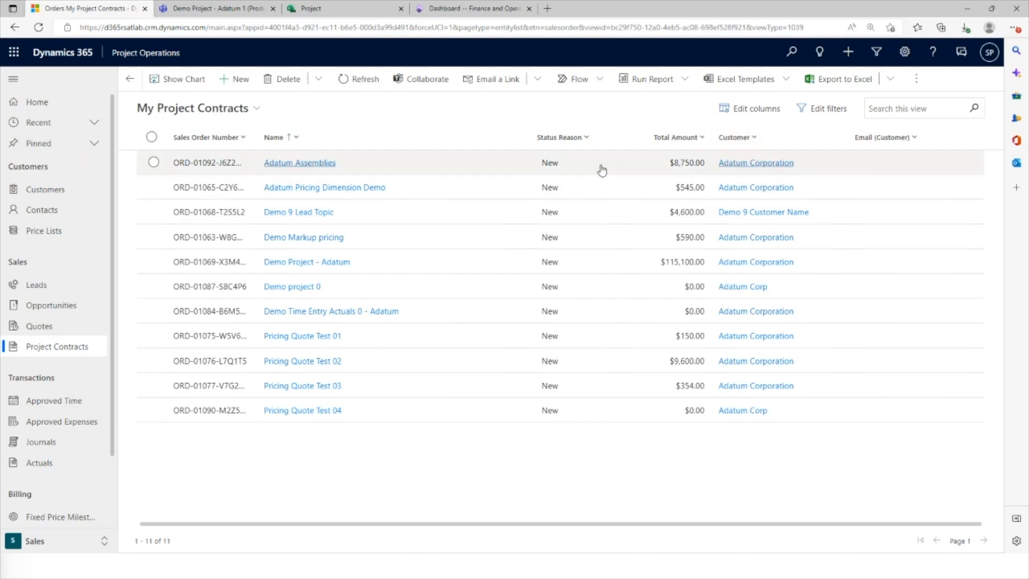
# Start a new project contract and name it "Adatum Assemblies Los Angeles"
pyautogui.click(237, 81)
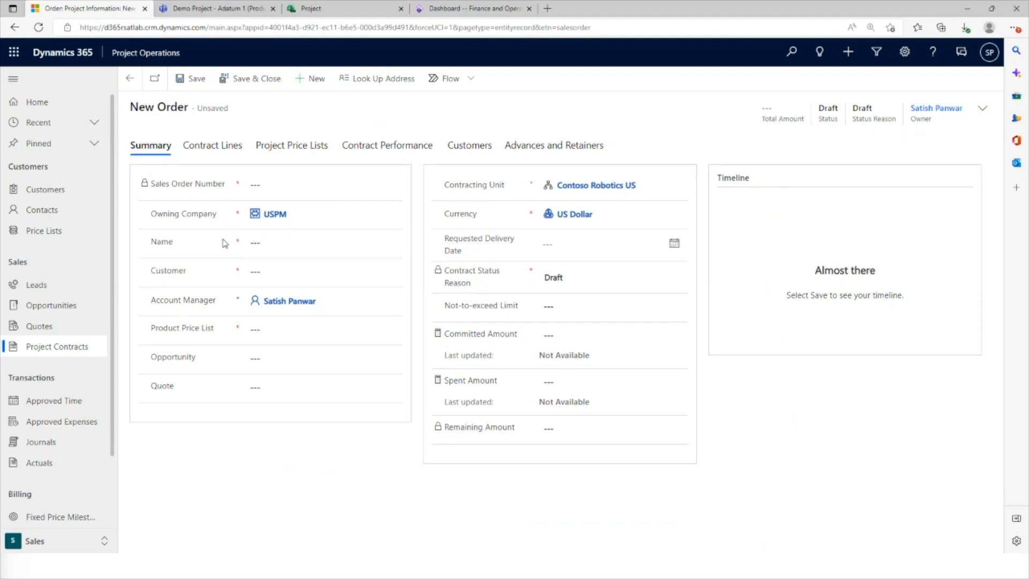
pyautogui.click(276, 242)
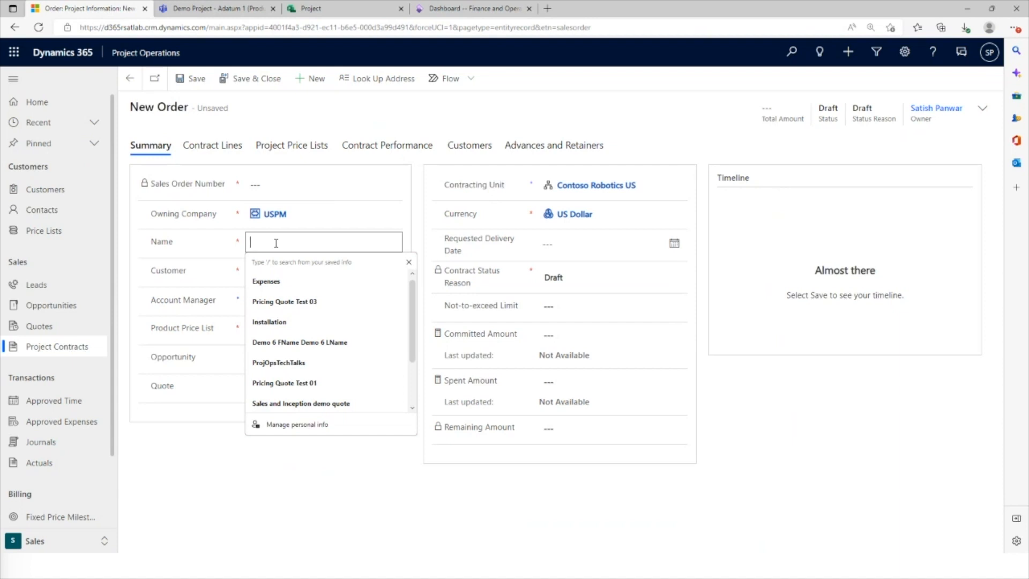
pyautogui.write('Adatum')
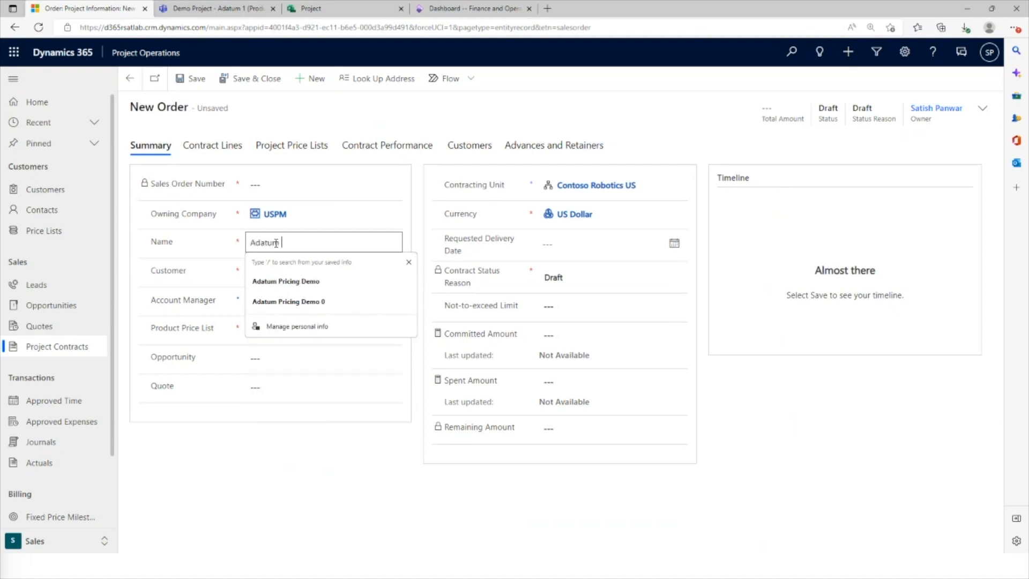
pyautogui.write(' Assemblies')
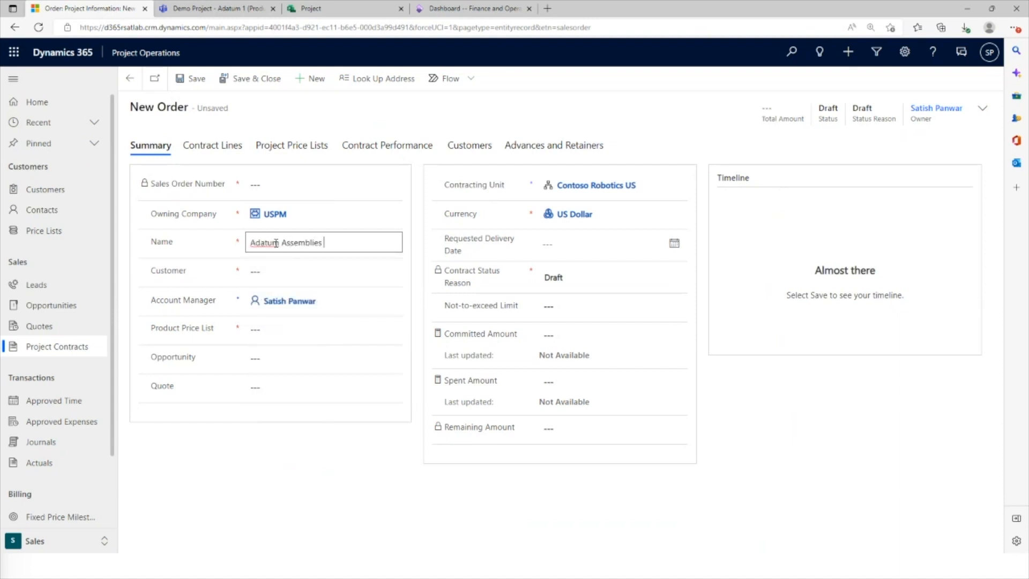
pyautogui.write(' Los Angl')
pyautogui.write('les')
pyautogui.press('Tab')
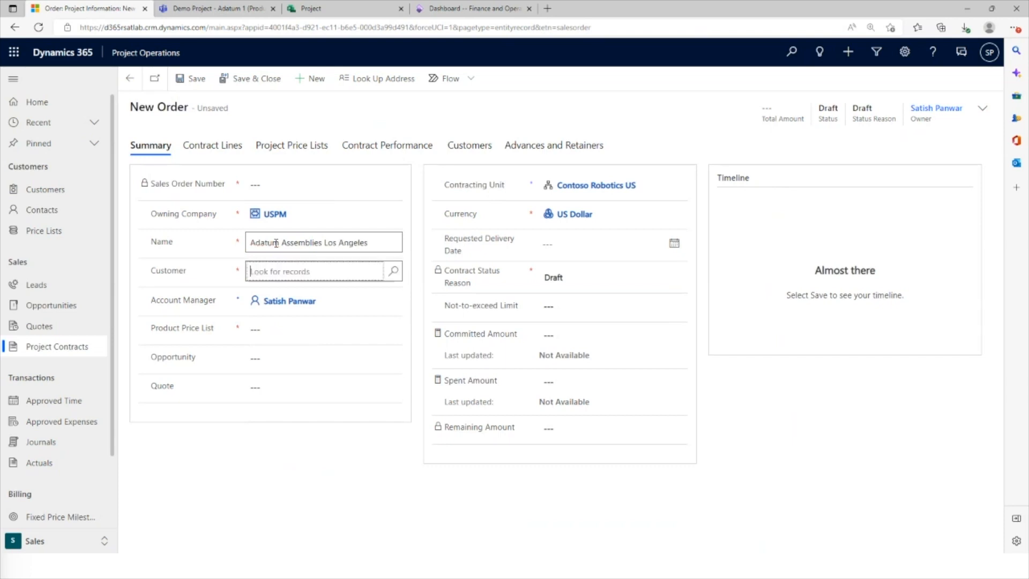
# Set the contract's customer to Adatum Corporation and save the contract
pyautogui.write('adatum corpor')
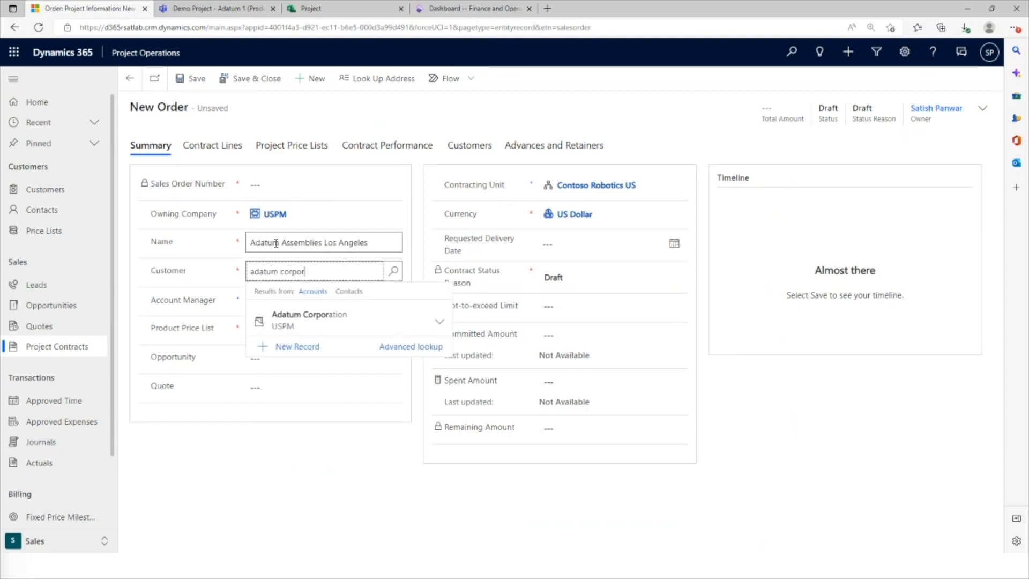
pyautogui.write('ation')
pyautogui.click(309, 325)
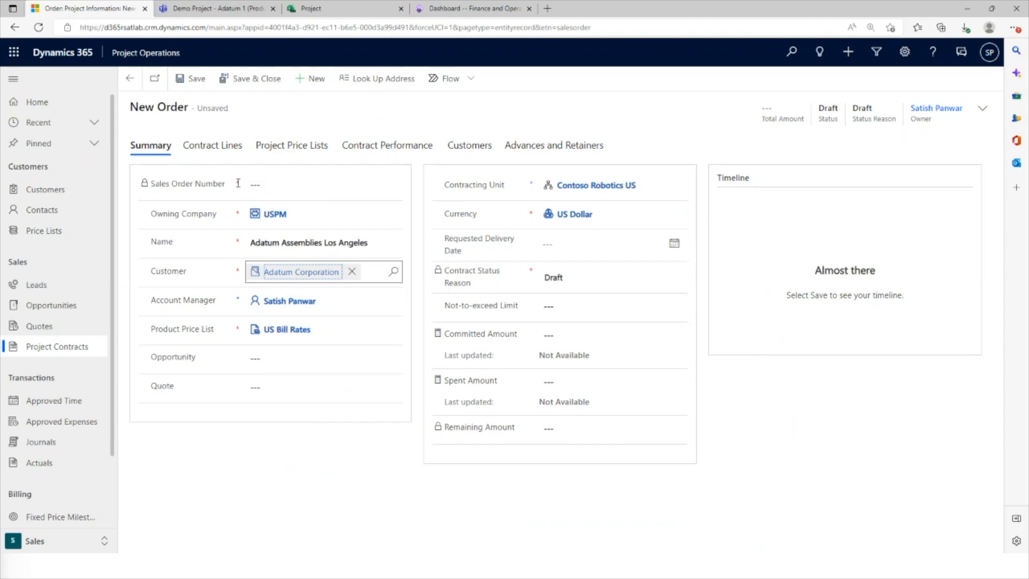
pyautogui.click(196, 79)
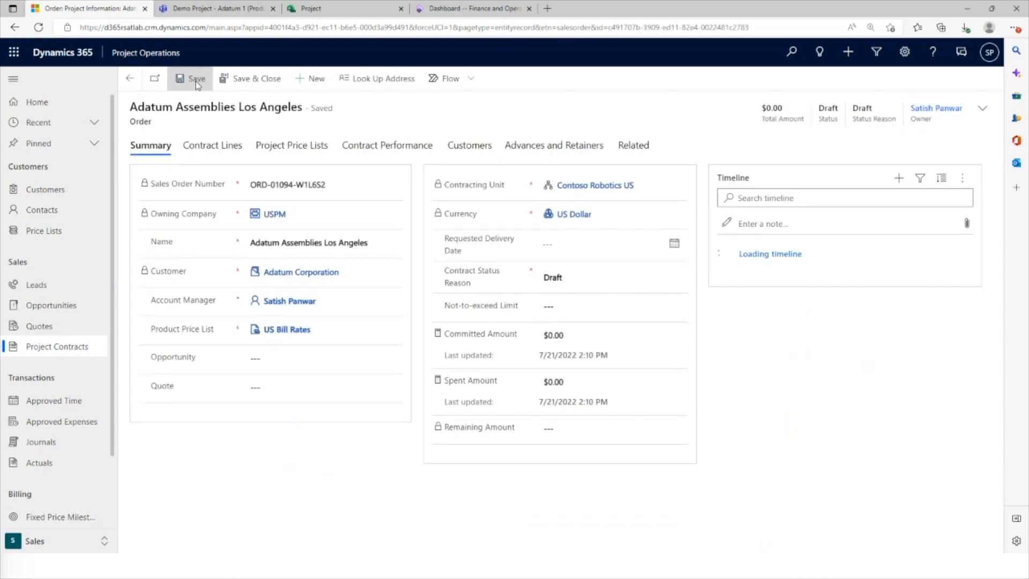
# Review the contract's project price lists with the Price List column widened, and examine the contract customer's billing split and not-to-exceed fields
pyautogui.click(281, 150)
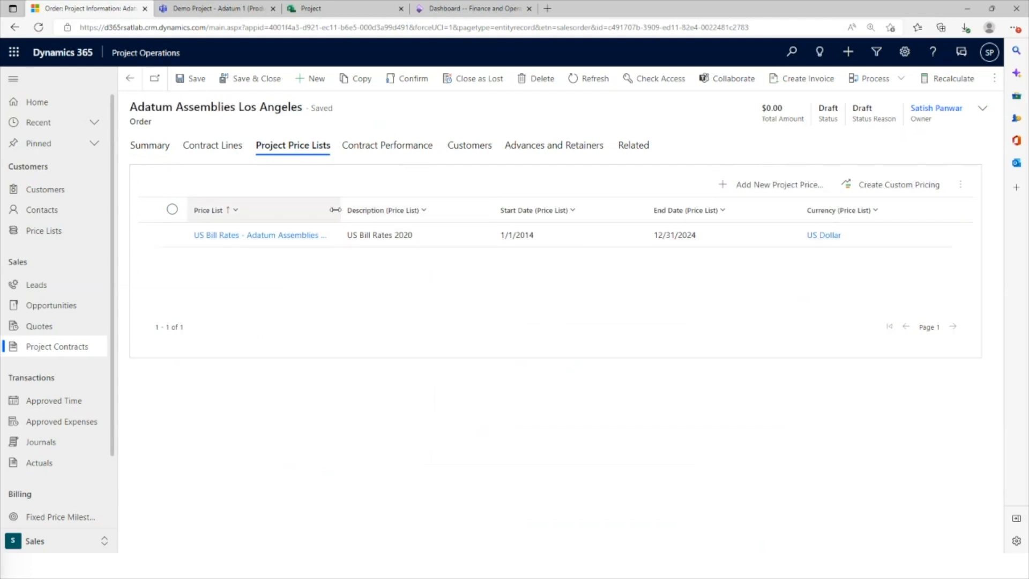
pyautogui.moveTo(335, 209); pyautogui.dragTo(466, 210)
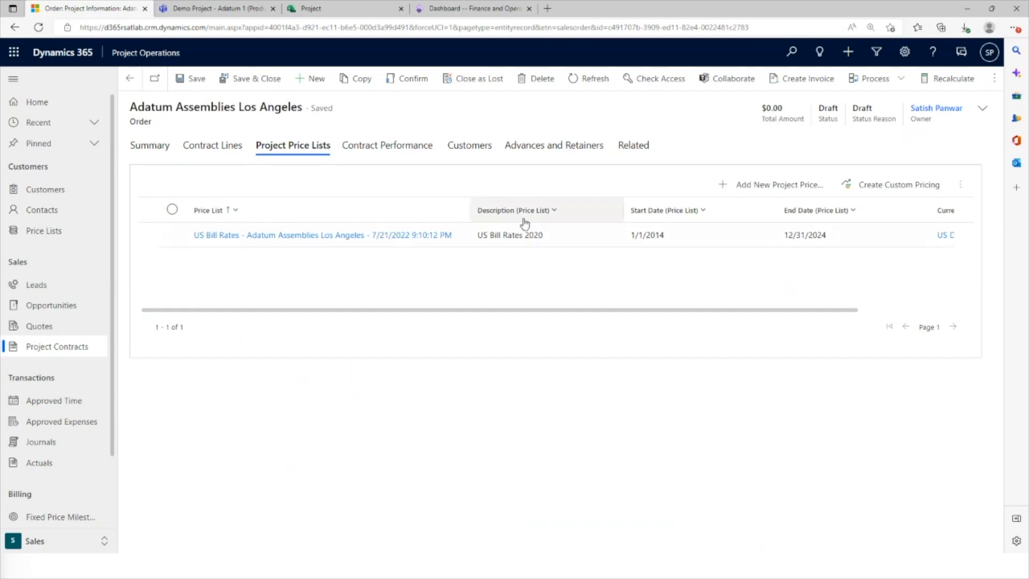
pyautogui.click(478, 155)
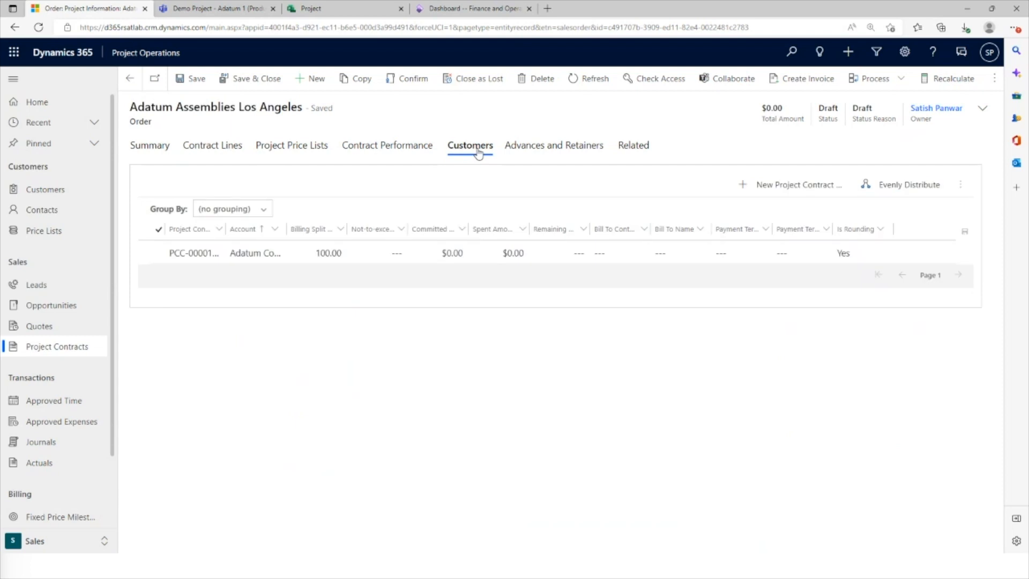
pyautogui.click(362, 244)
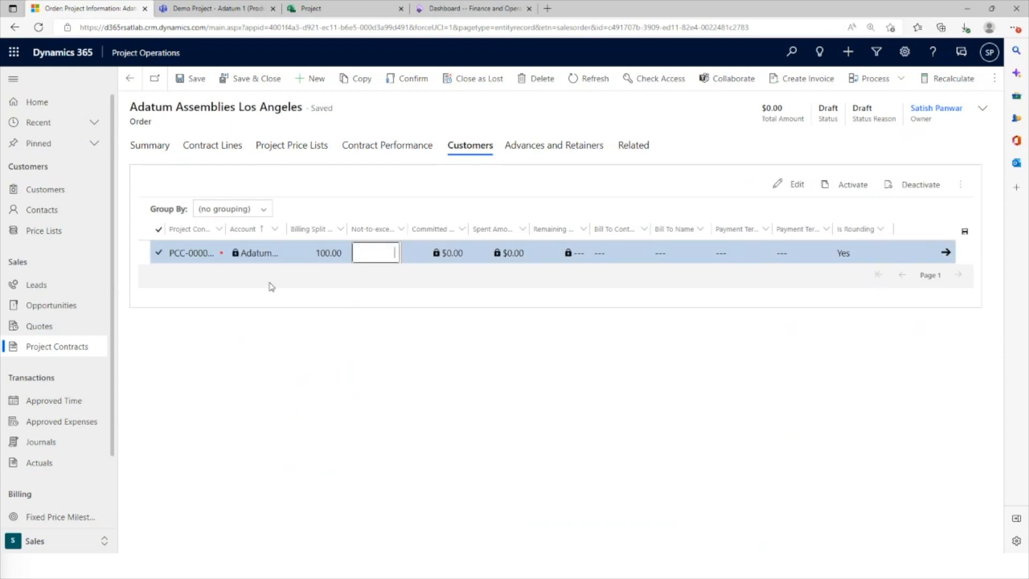
pyautogui.click(217, 259)
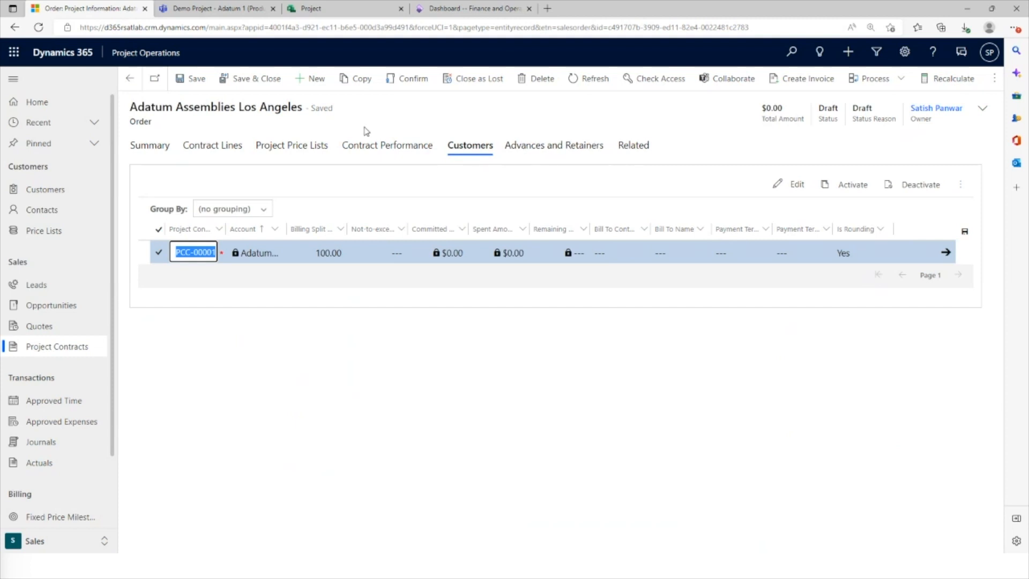
pyautogui.click(407, 108)
# Add a project-based contract line named "Expenses" with the Fixed Price billing method
pyautogui.click(231, 149)
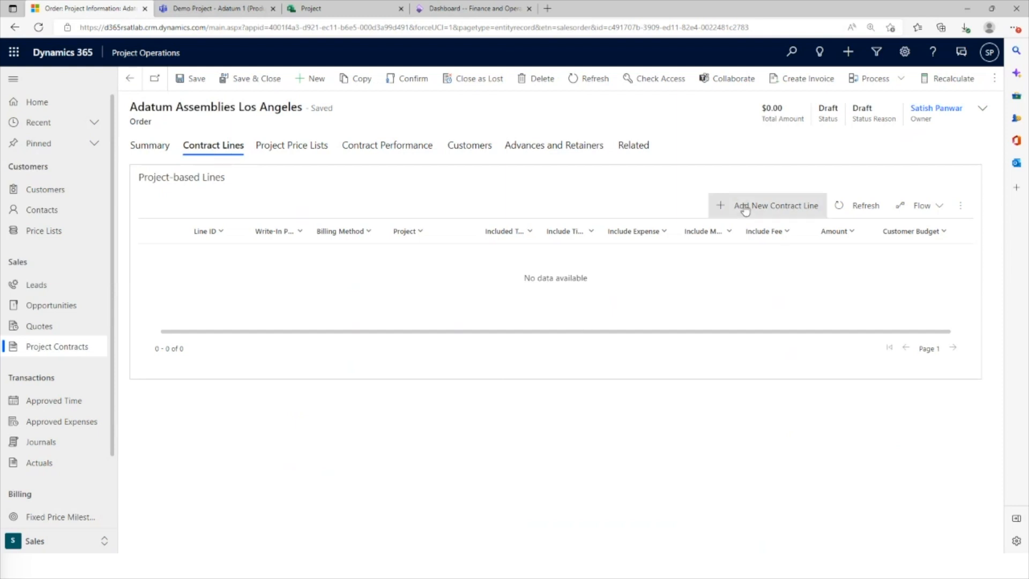
pyautogui.click(786, 207)
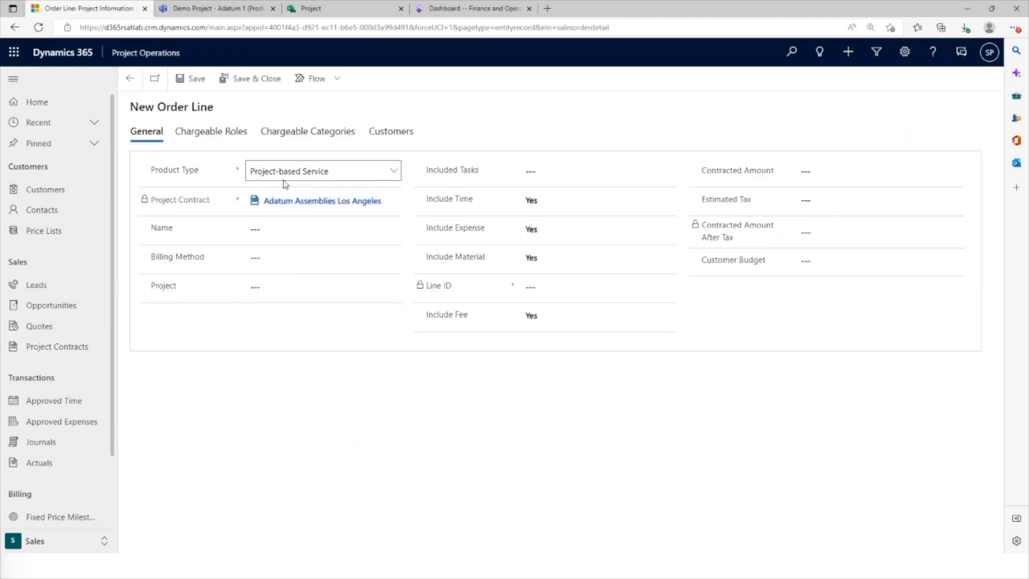
pyautogui.click(279, 234)
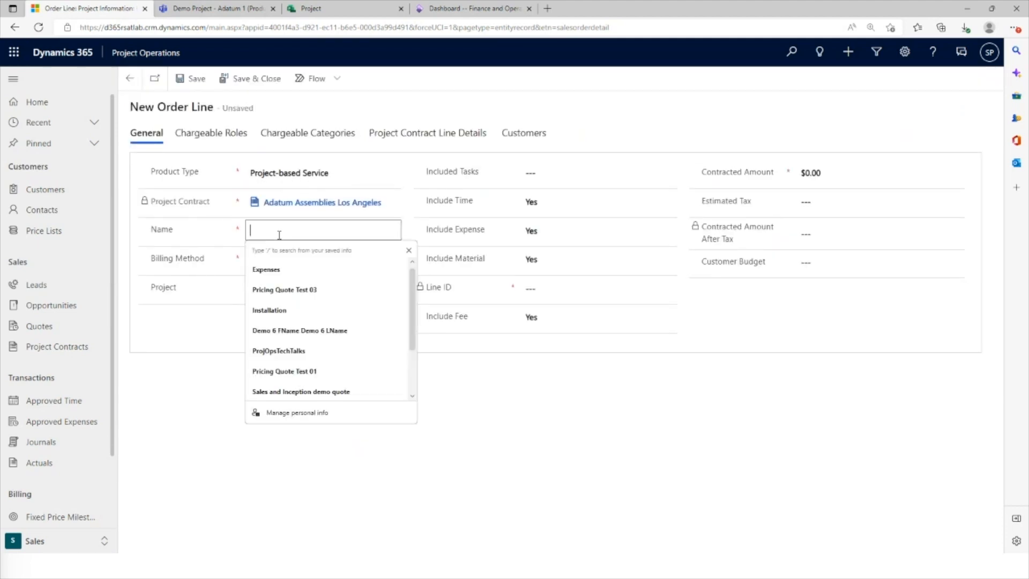
pyautogui.click(280, 269)
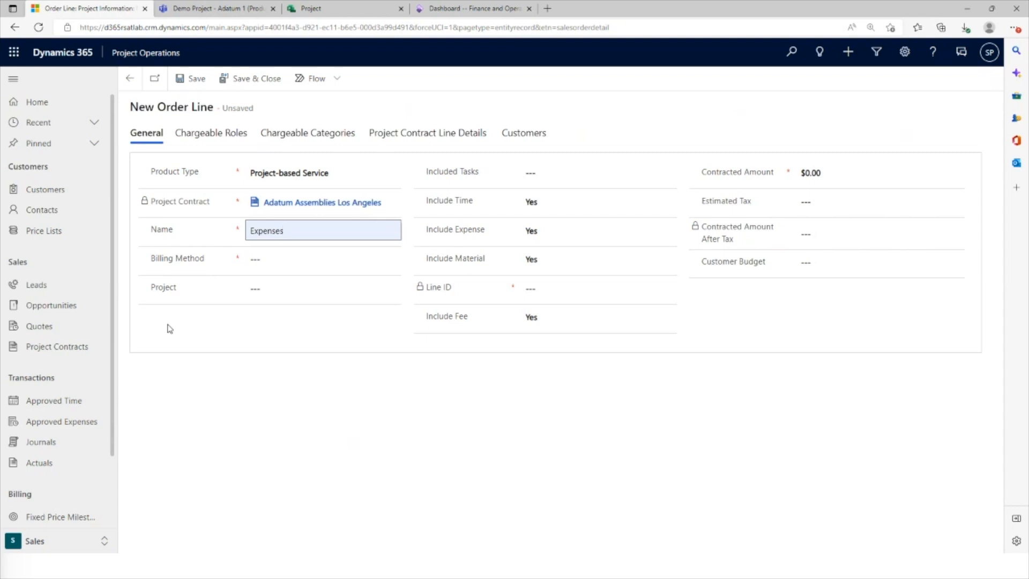
pyautogui.click(303, 263)
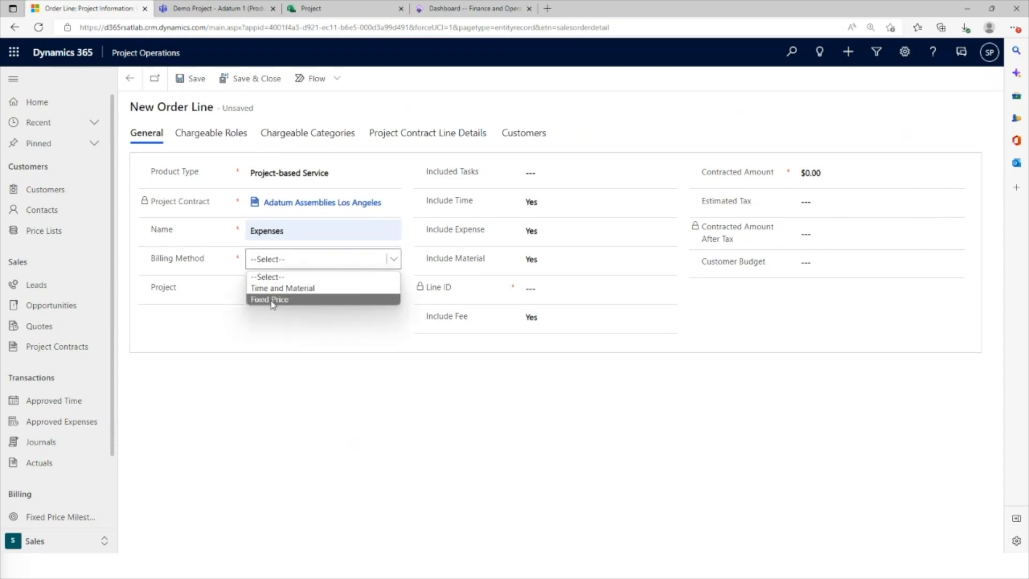
pyautogui.click(274, 301)
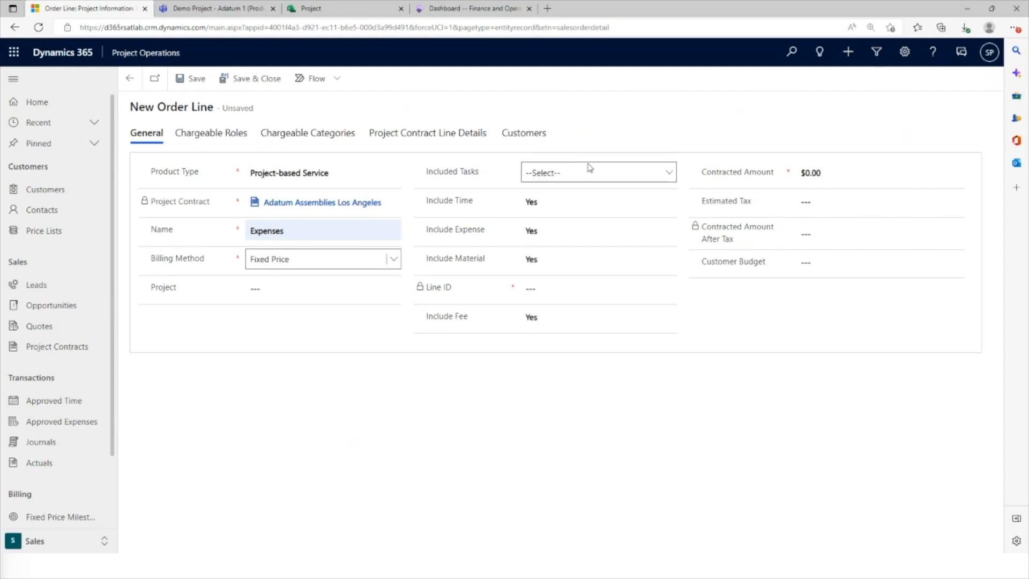
# Include all project tasks in the contract line, set Include Time to No, and save the line
pyautogui.click(589, 168)
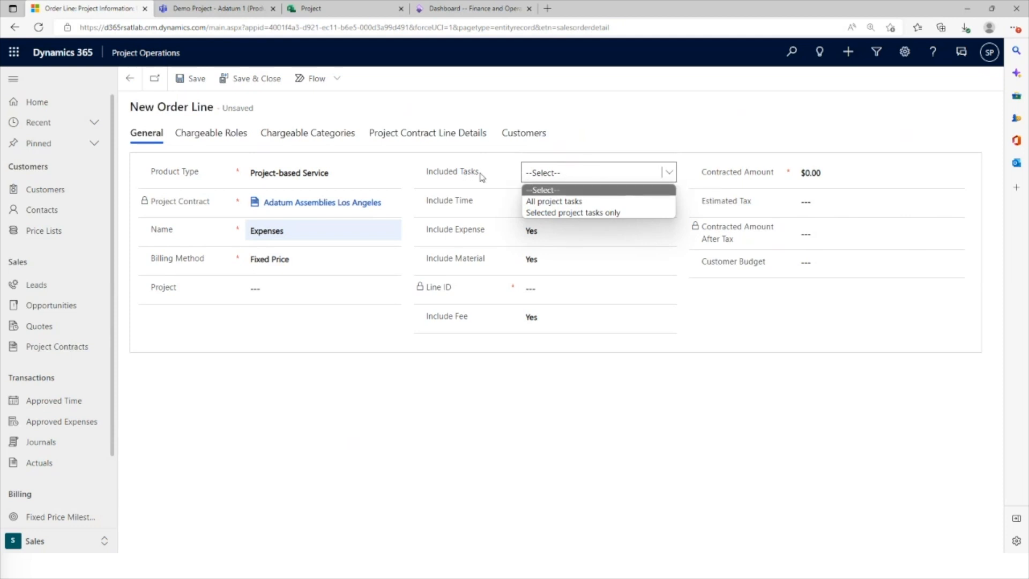
pyautogui.click(548, 201)
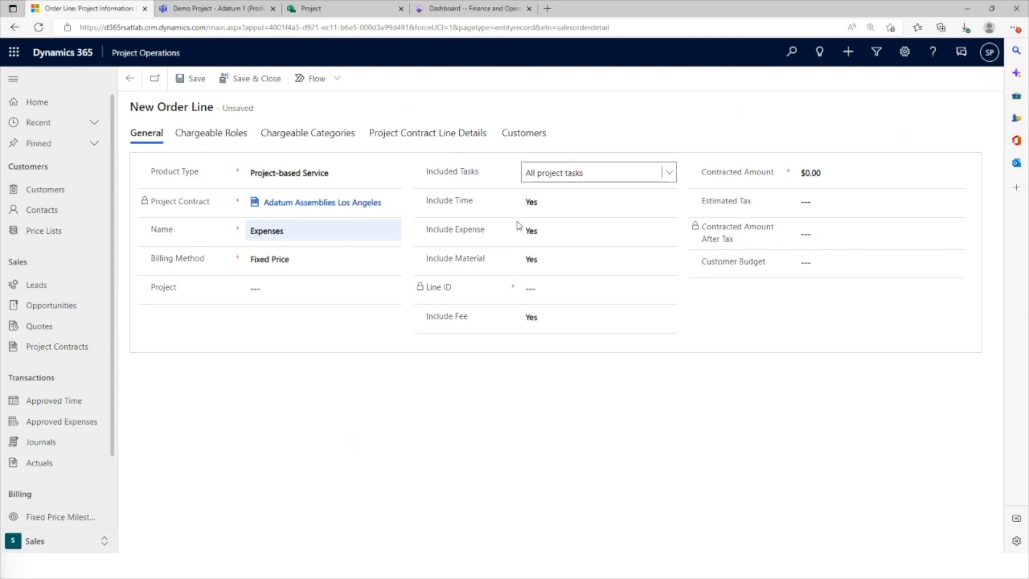
pyautogui.click(556, 203)
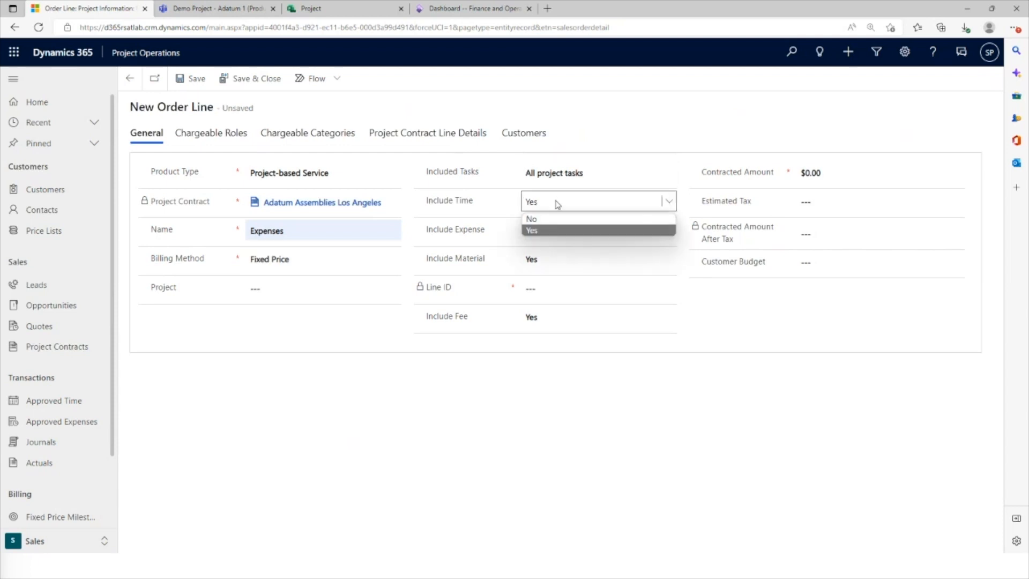
pyautogui.click(558, 208)
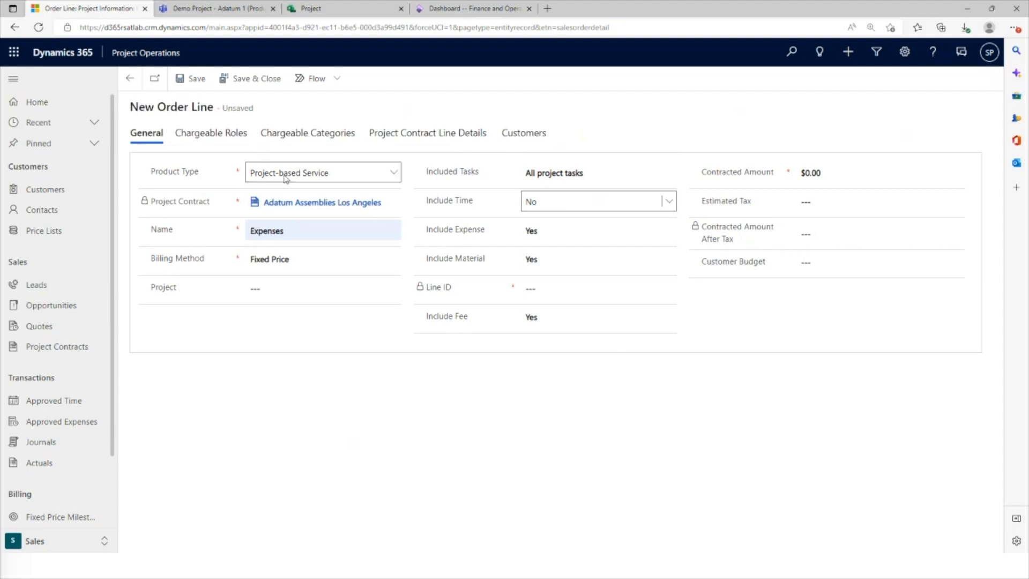
pyautogui.click(182, 79)
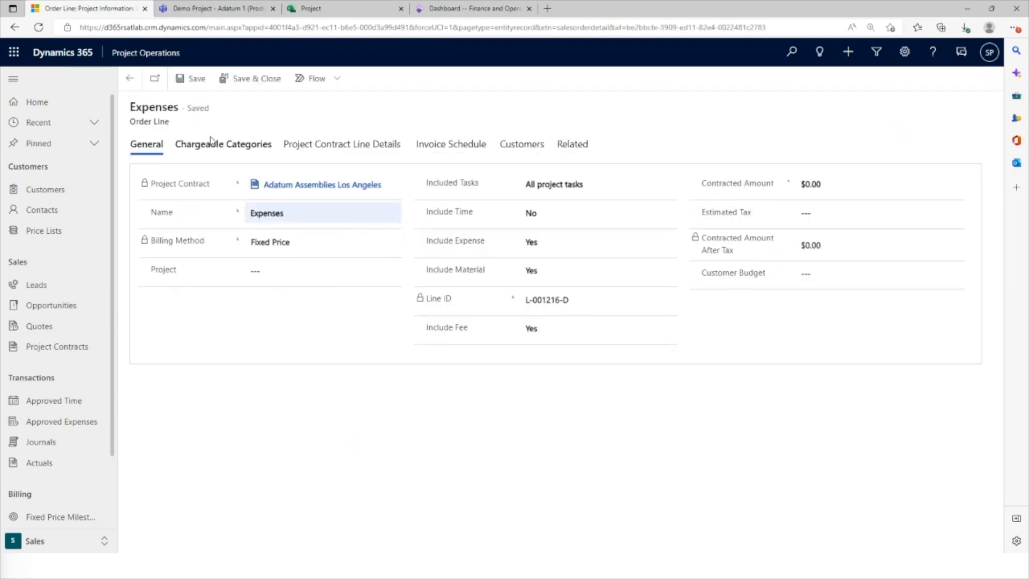
# Review the Expenses line's chargeable categories and its project contract line details
pyautogui.click(213, 145)
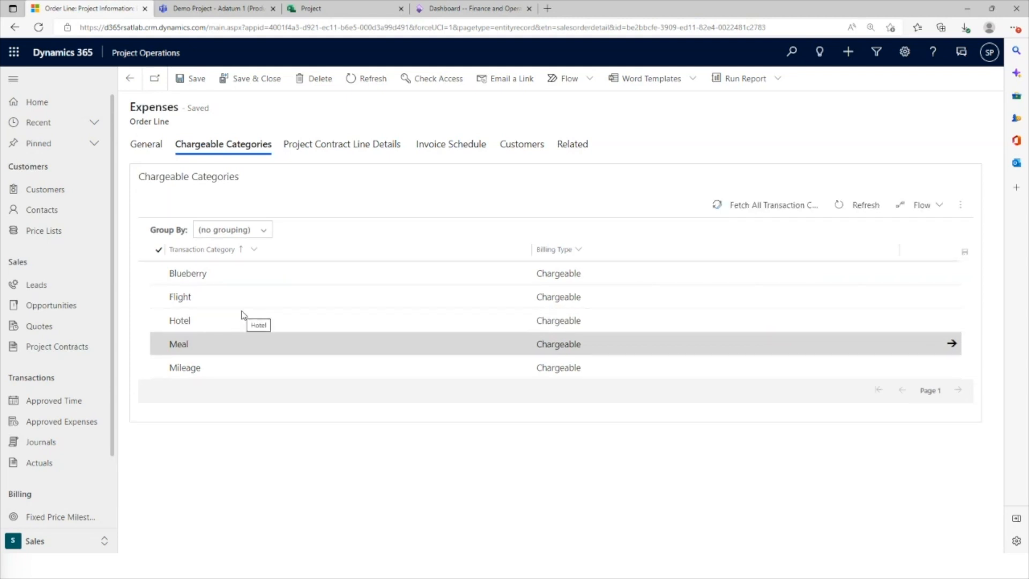
pyautogui.click(223, 344)
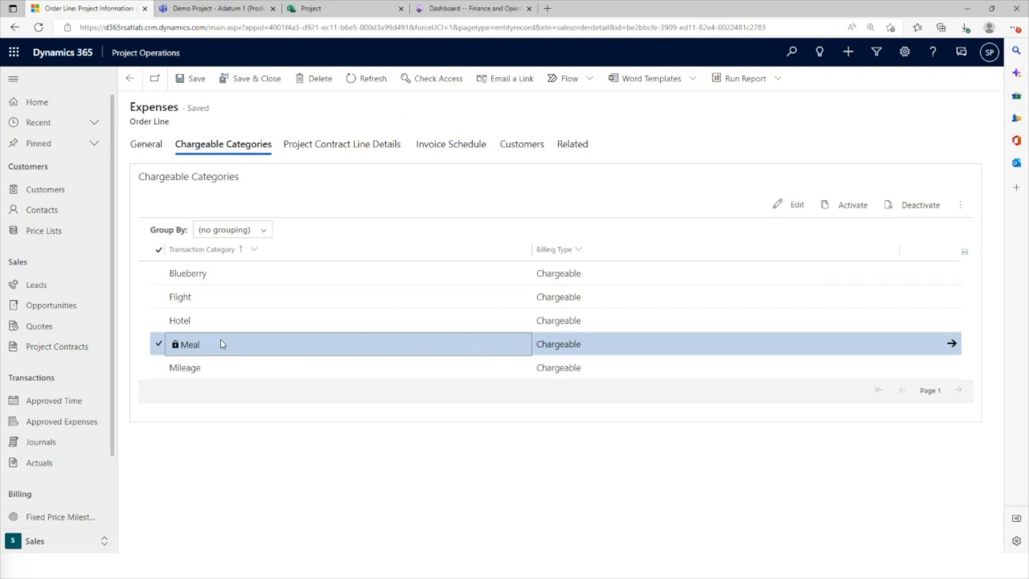
pyautogui.click(356, 149)
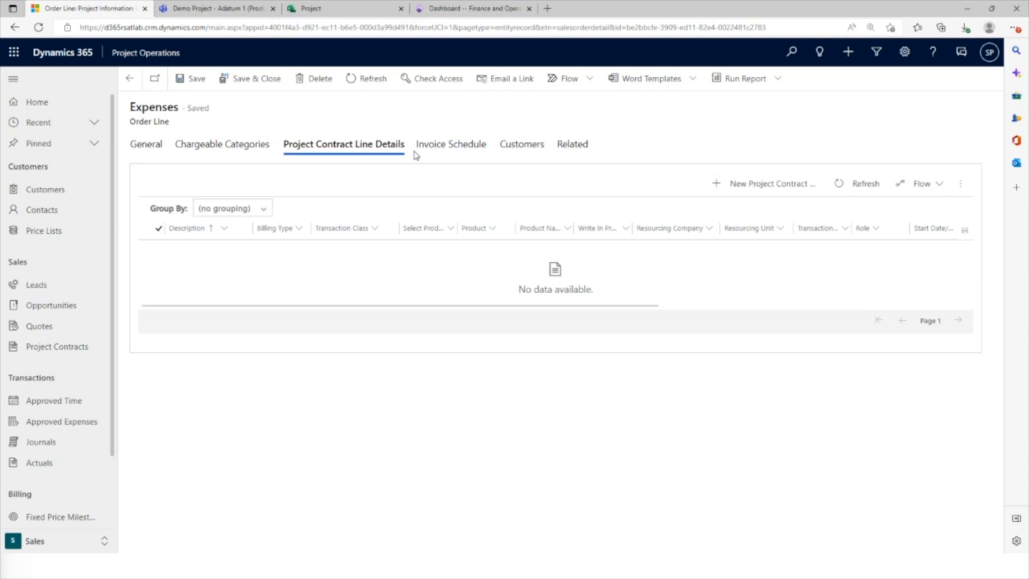
pyautogui.click(777, 183)
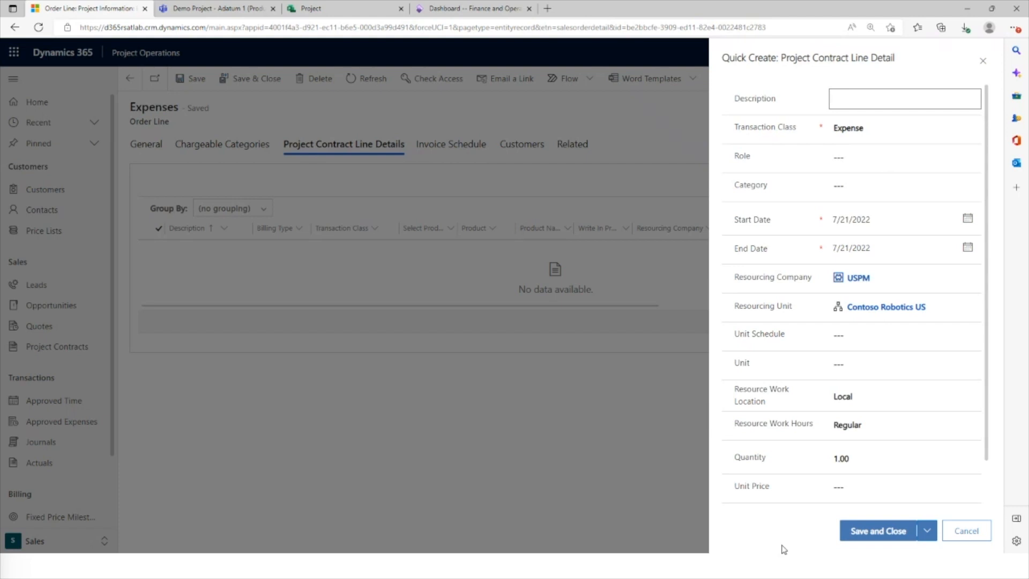
pyautogui.click(965, 530)
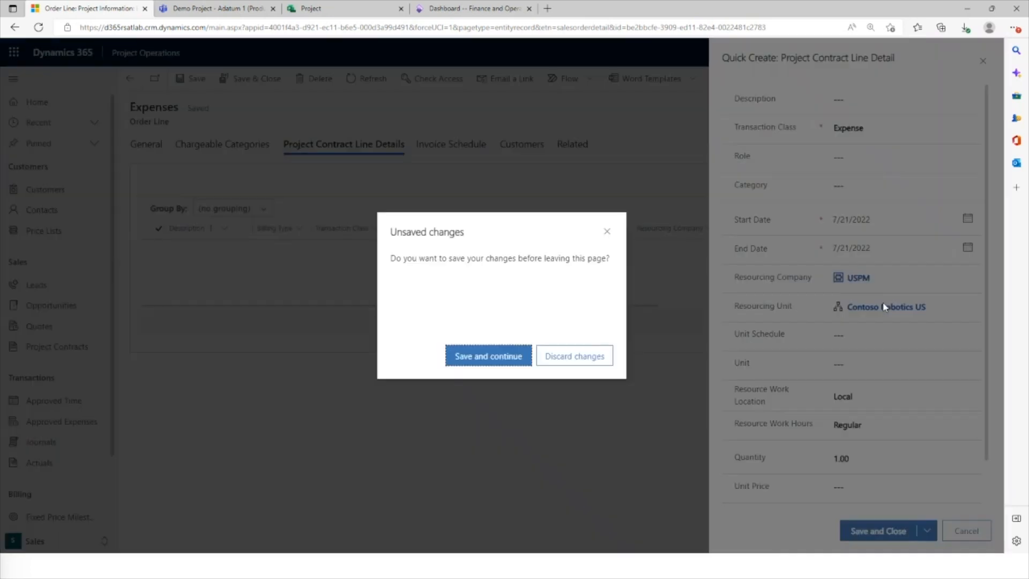
pyautogui.click(568, 356)
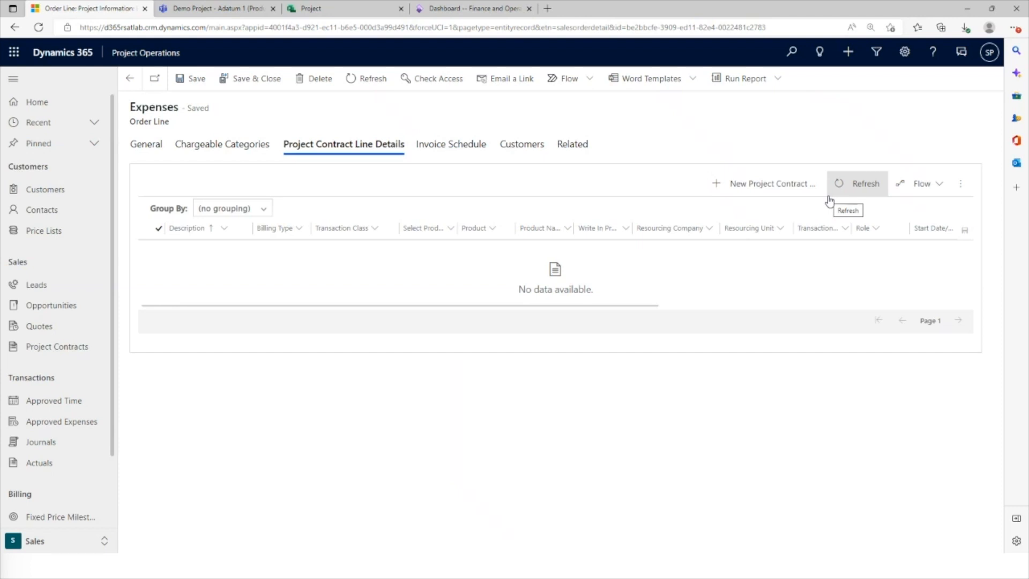
# Review the Expenses line's invoice schedule, customer billing split and related record types, and save and close the line
pyautogui.click(452, 151)
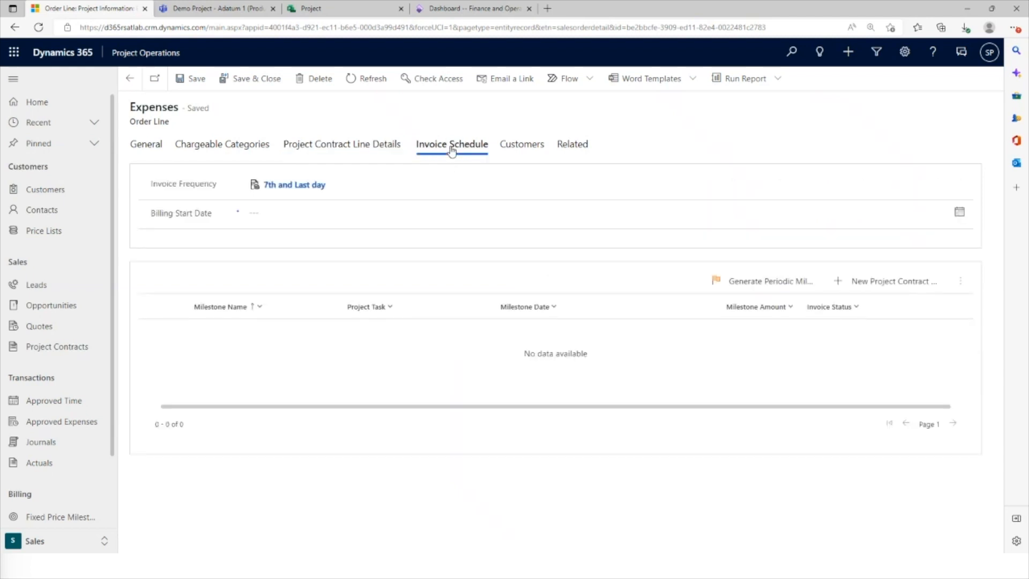
pyautogui.click(147, 146)
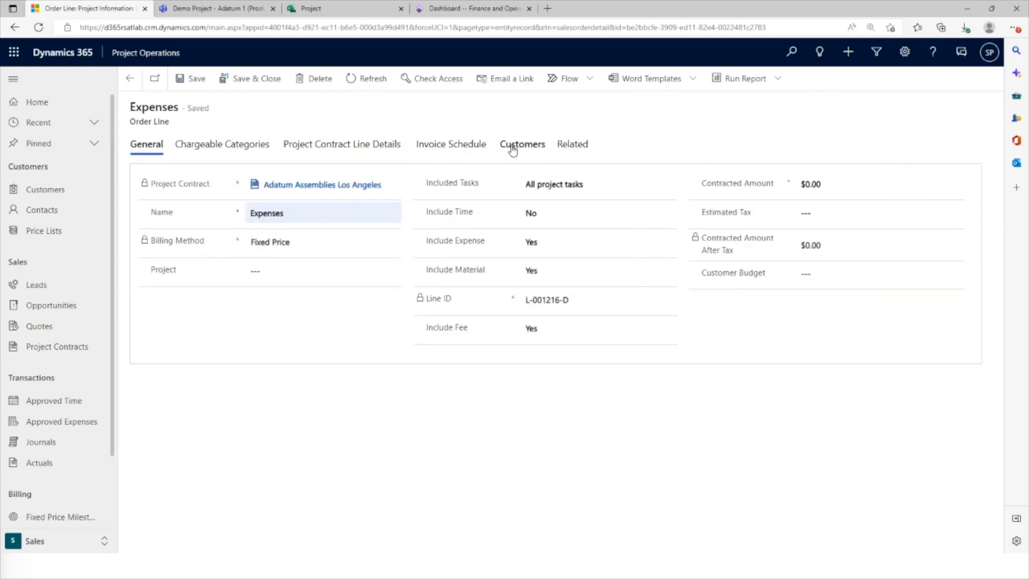
pyautogui.click(454, 146)
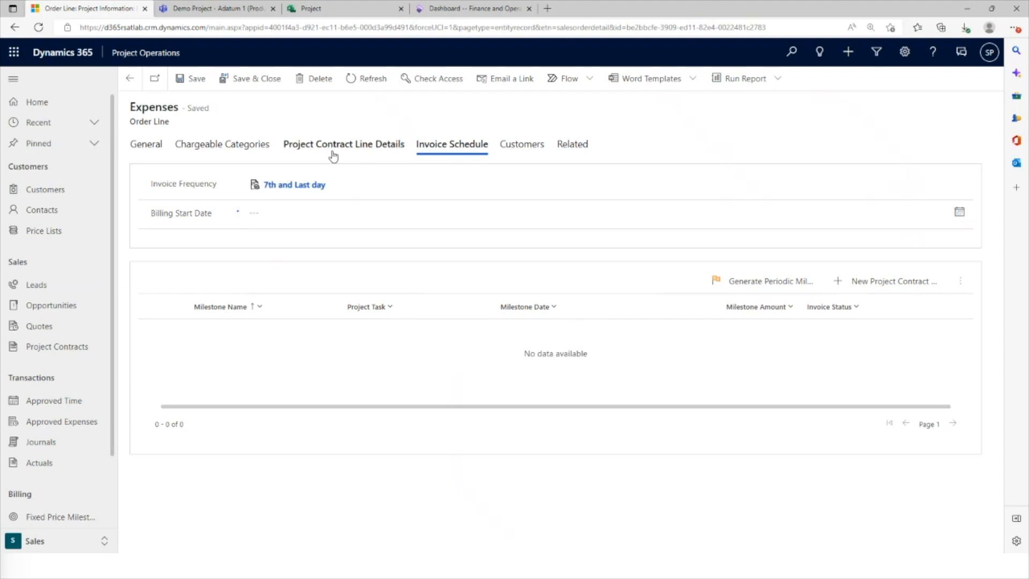
pyautogui.click(518, 144)
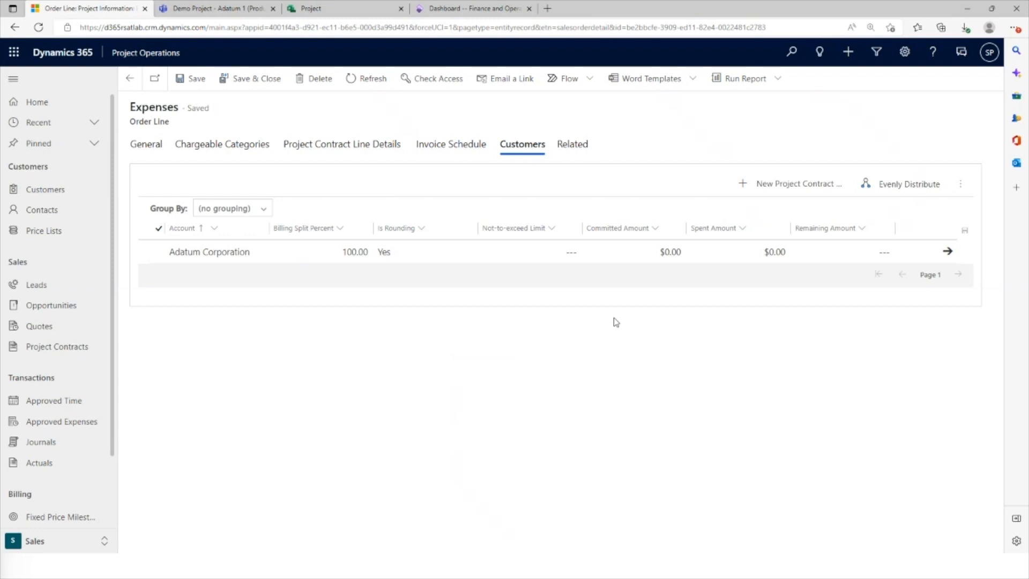
pyautogui.click(589, 153)
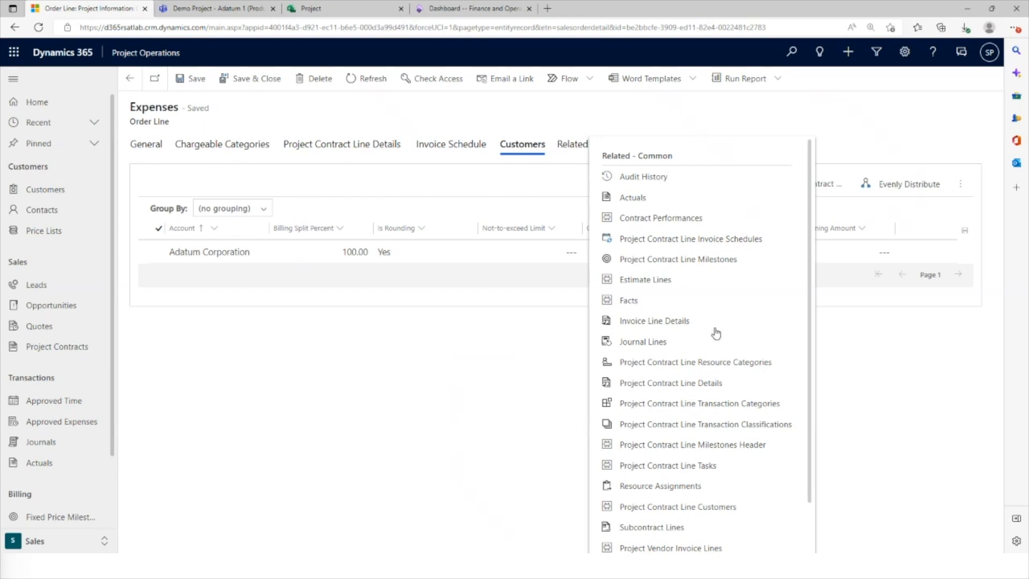
pyautogui.click(483, 363)
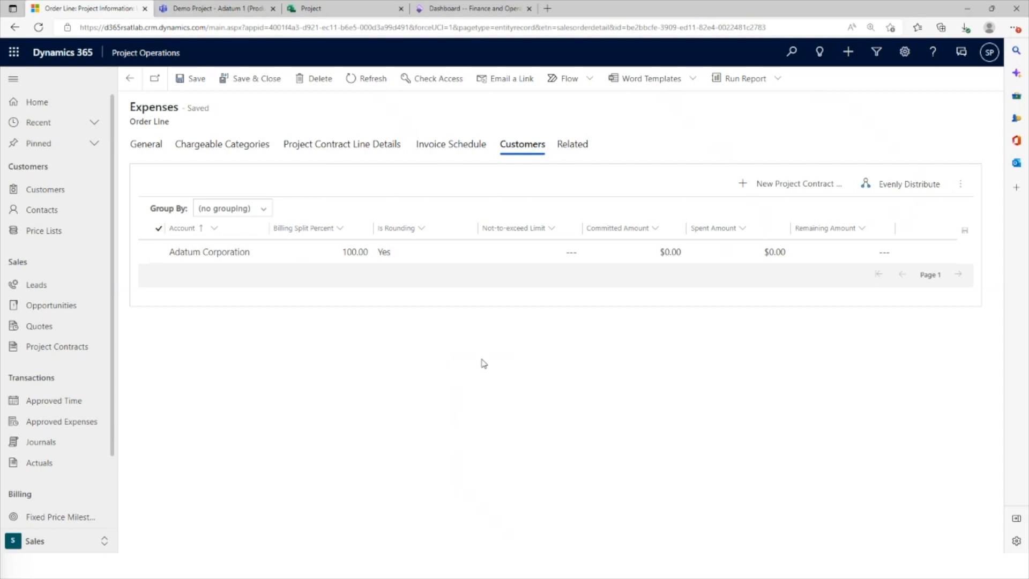
pyautogui.click(145, 146)
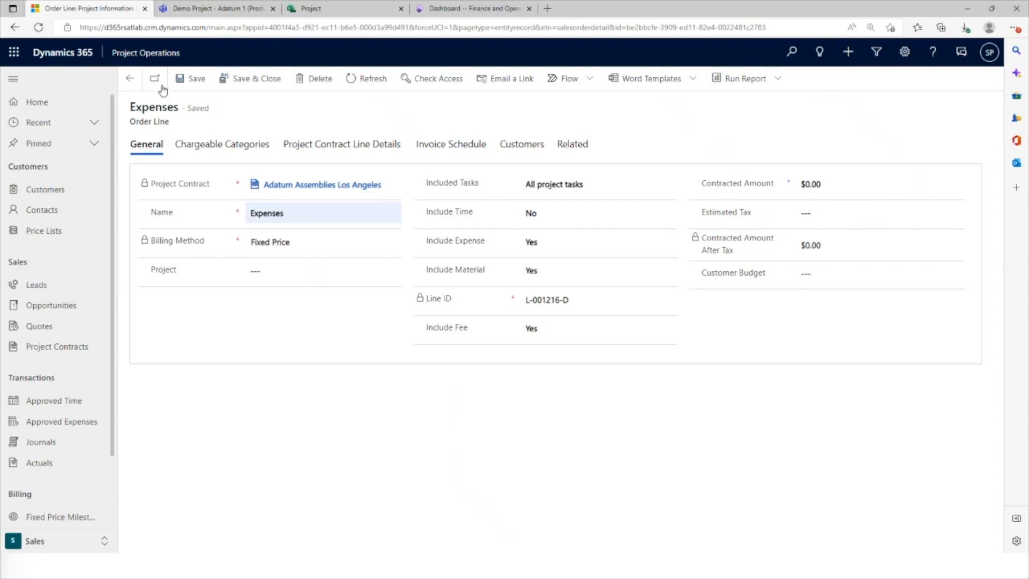
pyautogui.click(242, 81)
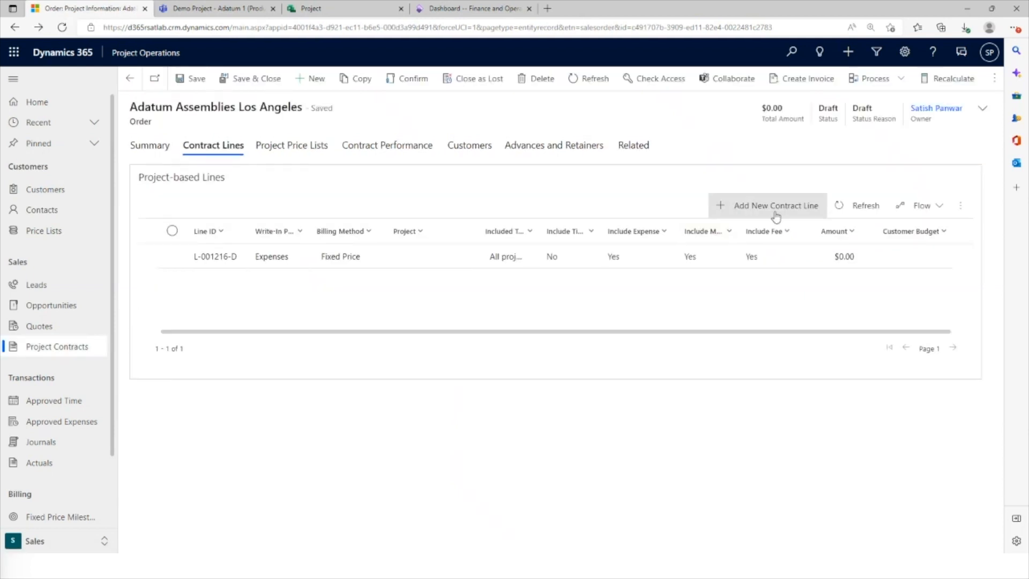
# Add a project-based contract line named "Time" with the Time and Material billing method
pyautogui.click(775, 215)
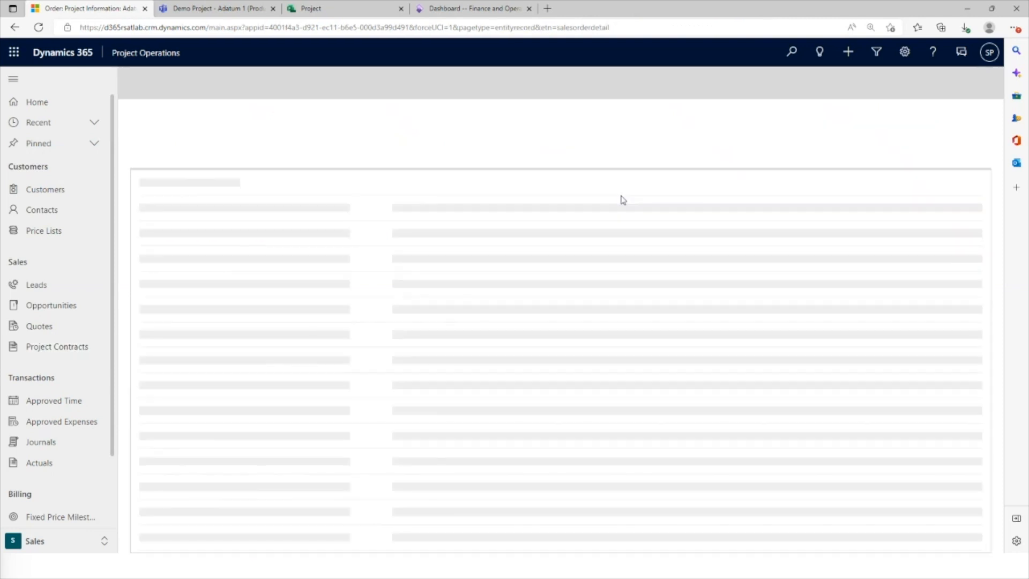
pyautogui.click(278, 229)
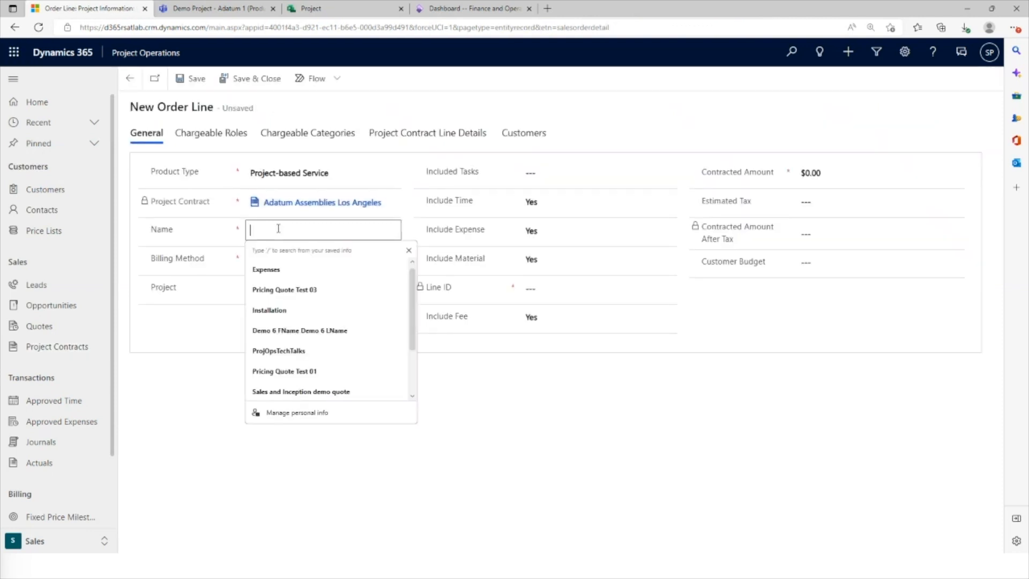
pyautogui.write('Time')
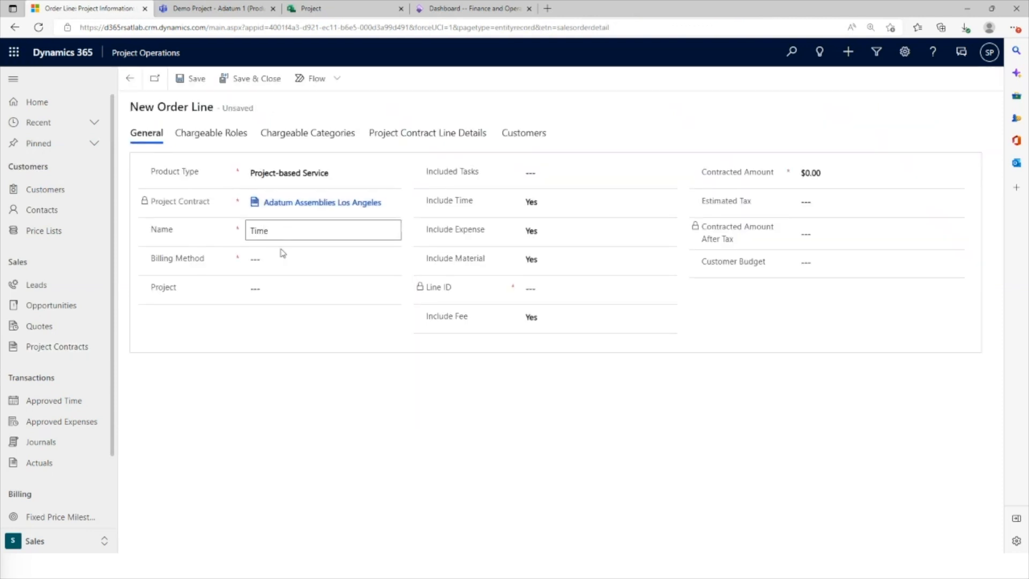
pyautogui.click(287, 260)
pyautogui.click(277, 290)
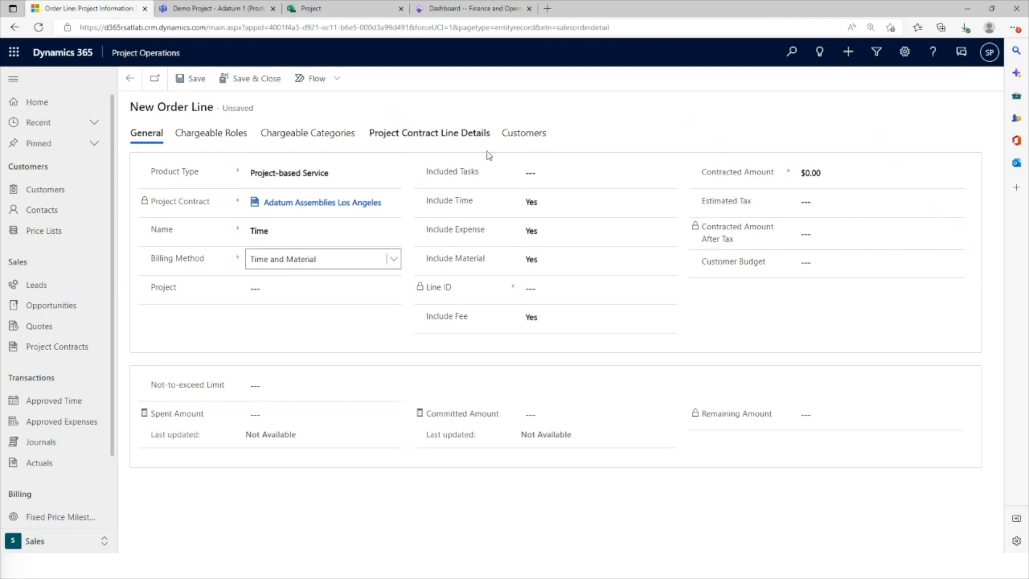
# Include all project tasks in the Time line, and save and close it
pyautogui.click(536, 172)
pyautogui.click(585, 203)
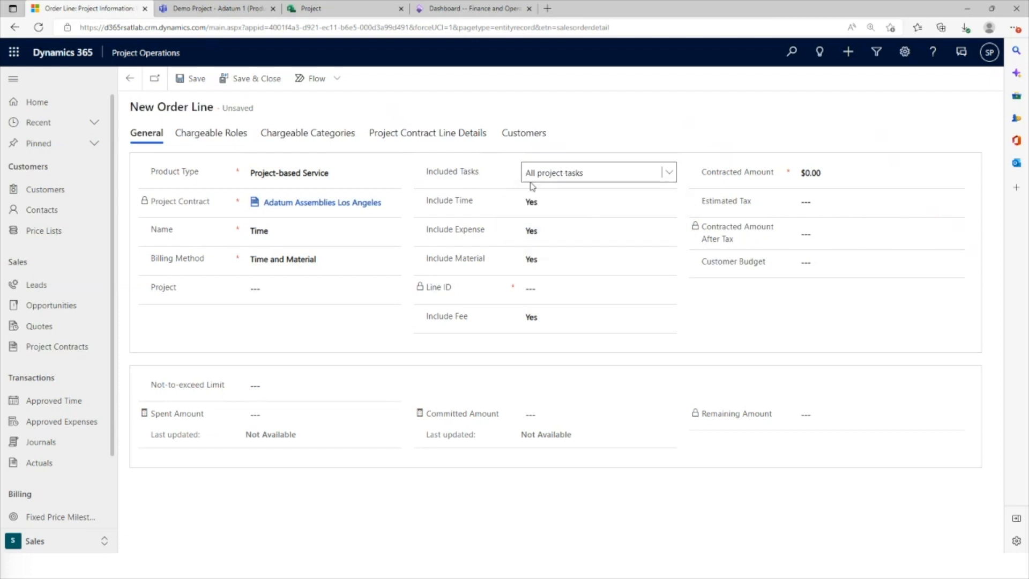
pyautogui.click(238, 84)
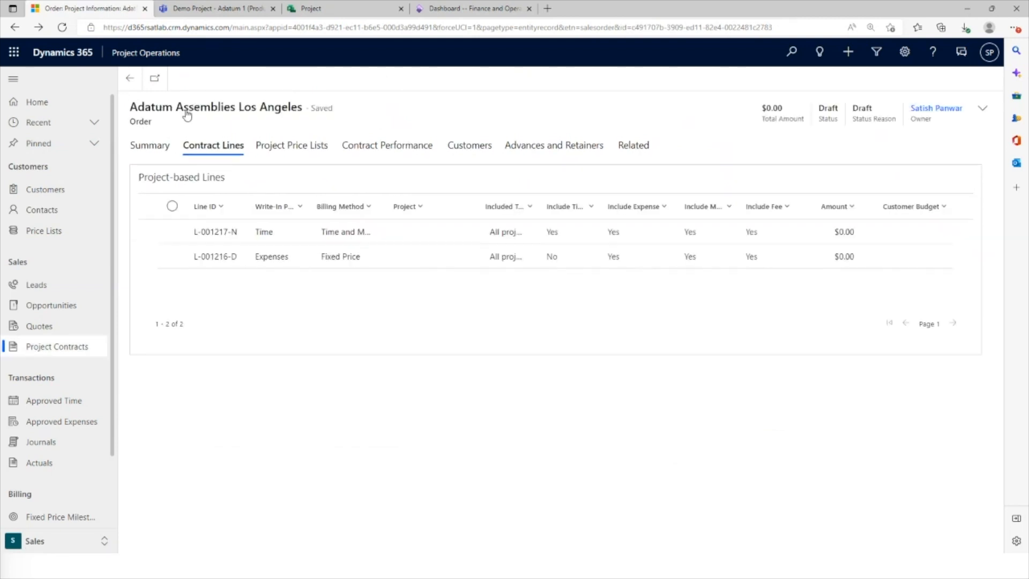
# Open the contract line record with the list of lines alongside, and switch to the Expenses line
pyautogui.click(217, 257)
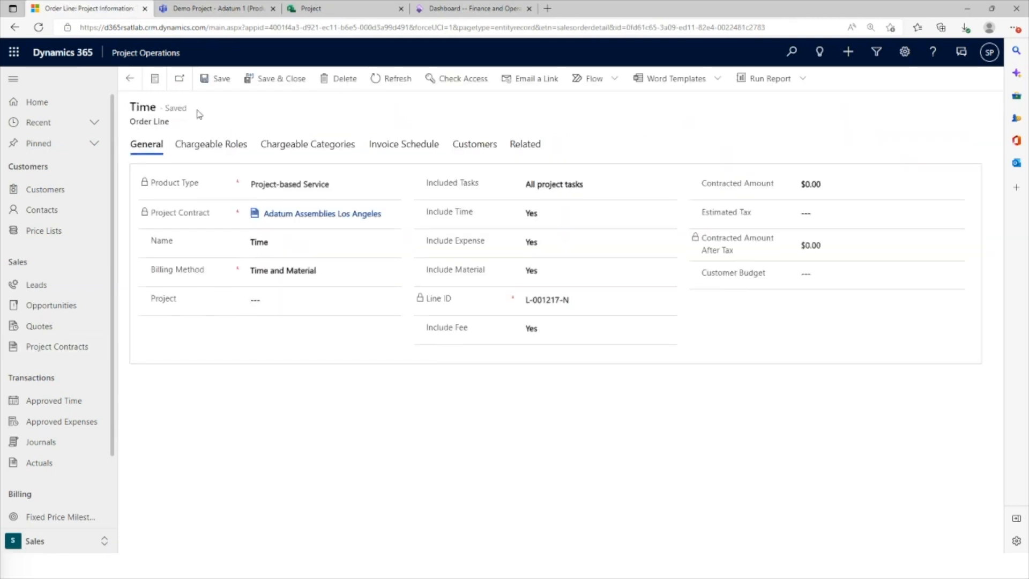
pyautogui.click(155, 78)
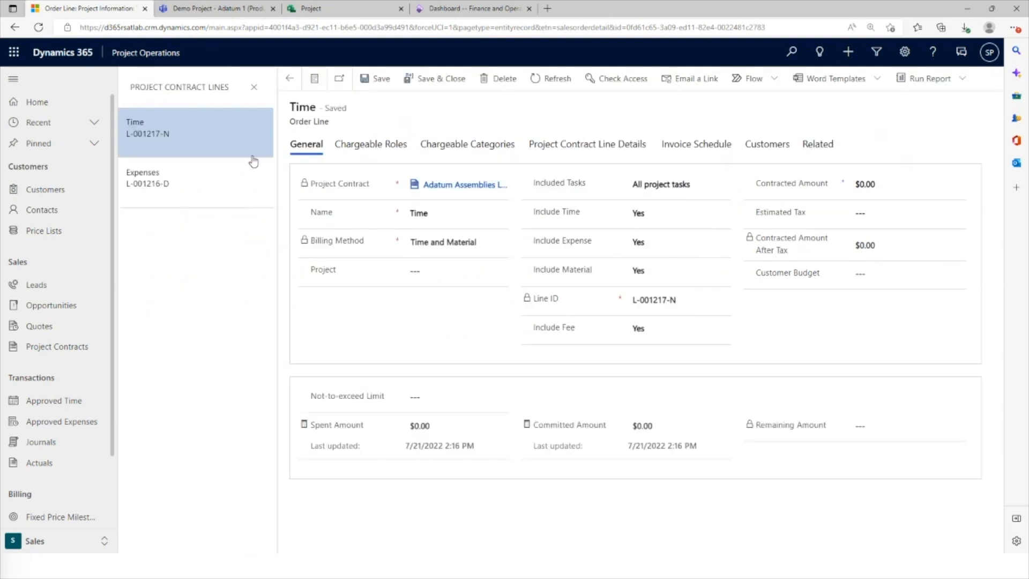
pyautogui.click(214, 176)
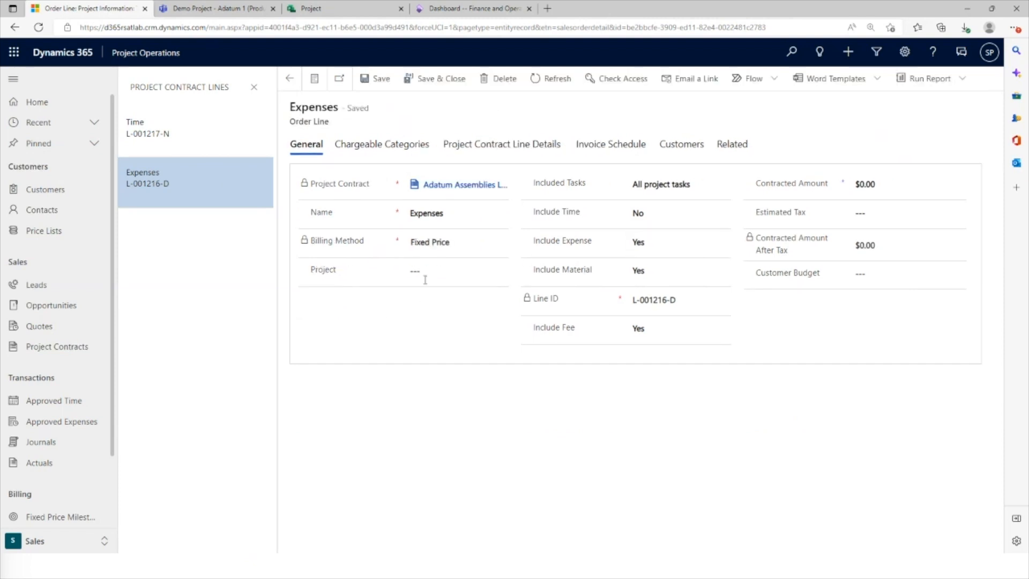
# Create a new project named "Adatum Assemblies Los Angeles" from the Expenses line and accept the updated project reference
pyautogui.click(447, 271)
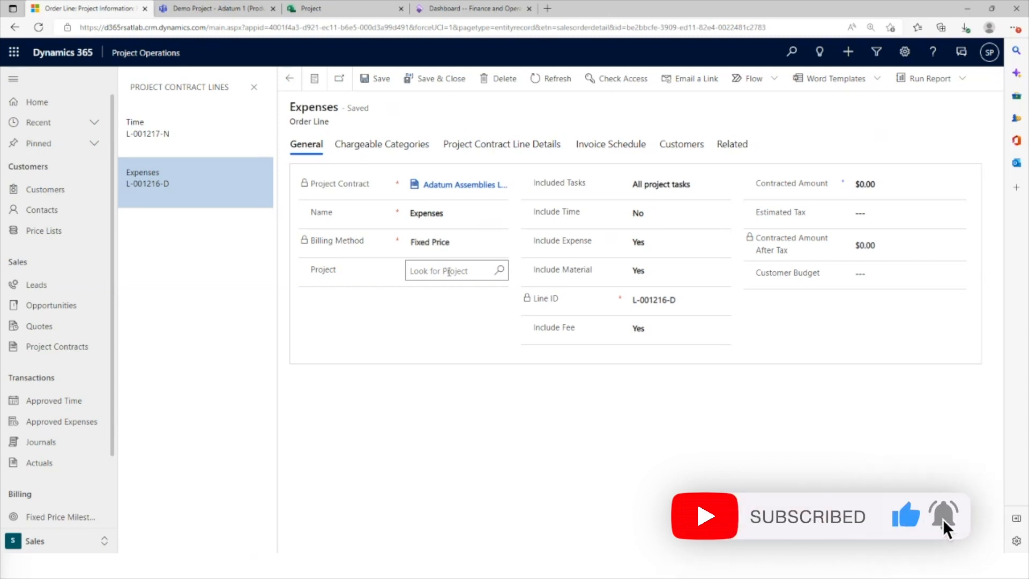
pyautogui.click(479, 269)
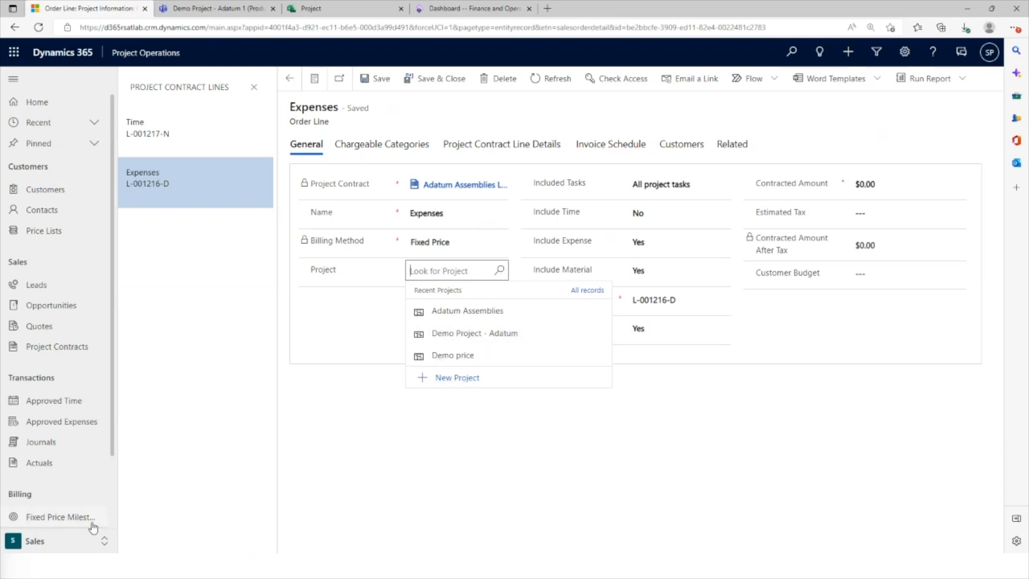
pyautogui.rightClick(452, 382)
pyautogui.click(439, 382)
pyautogui.click(438, 380)
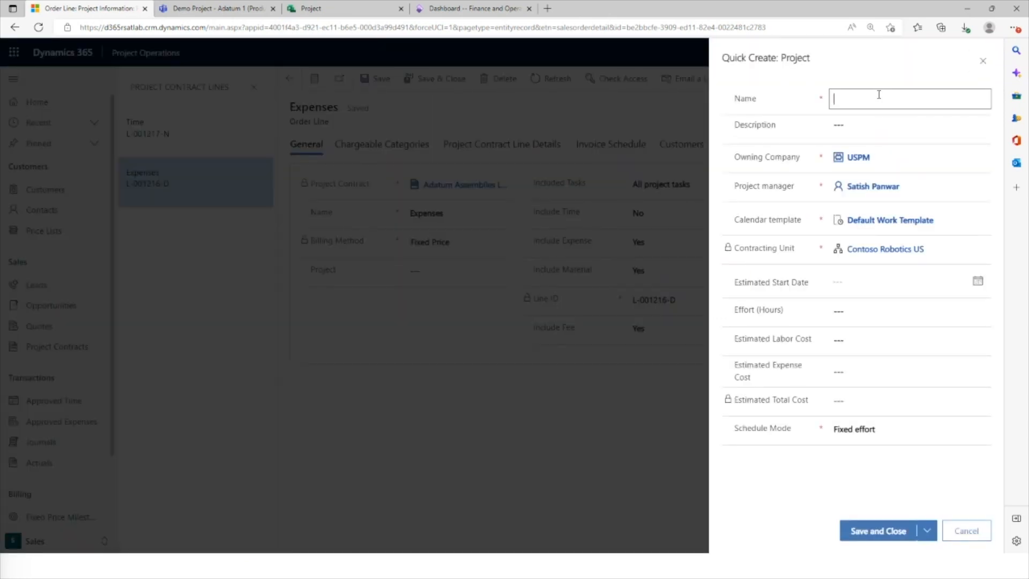
pyautogui.click(879, 94)
pyautogui.write('Ad')
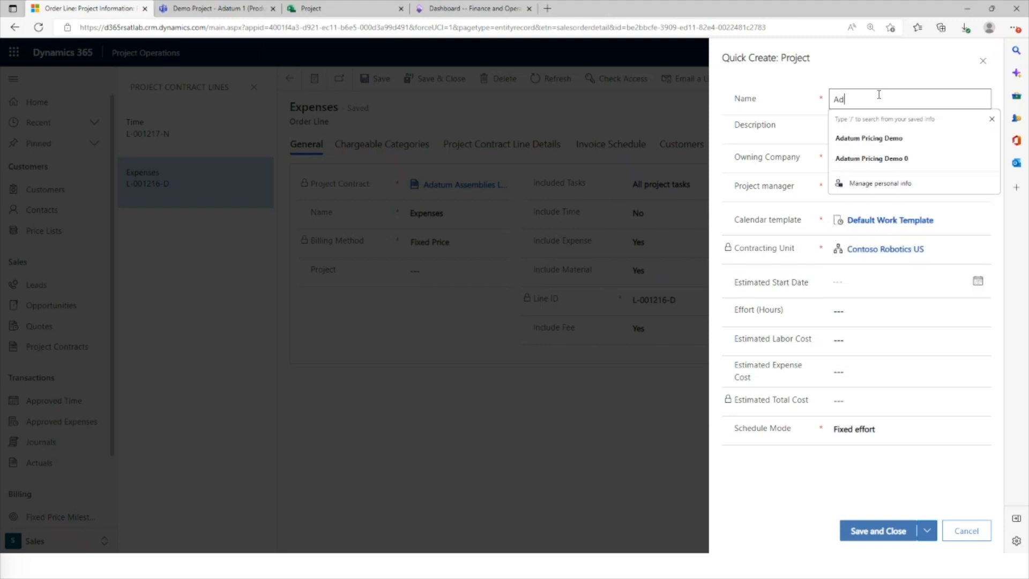
pyautogui.write('atum Ass')
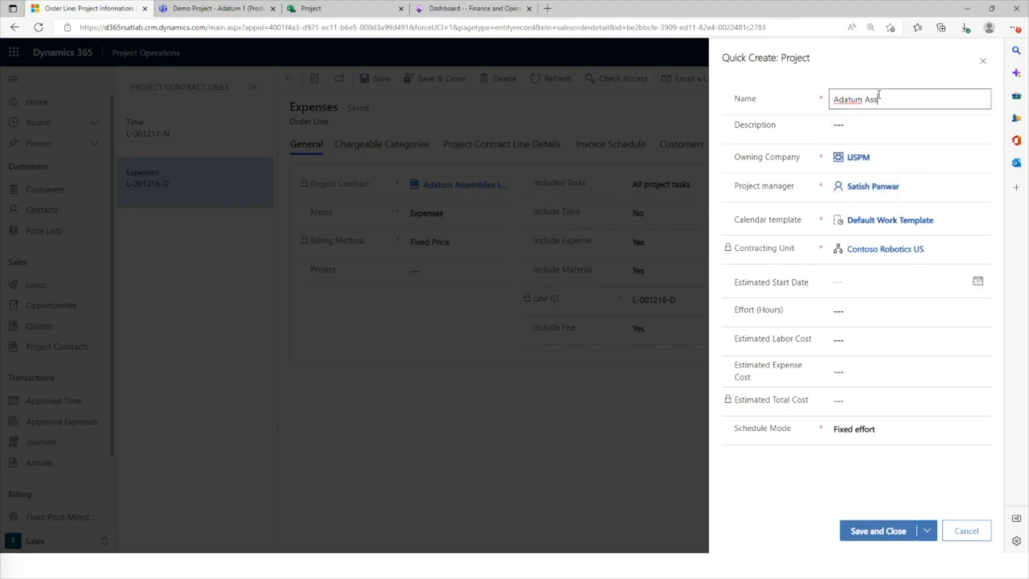
pyautogui.write('emblies Los Angeles')
pyautogui.press('Tab')
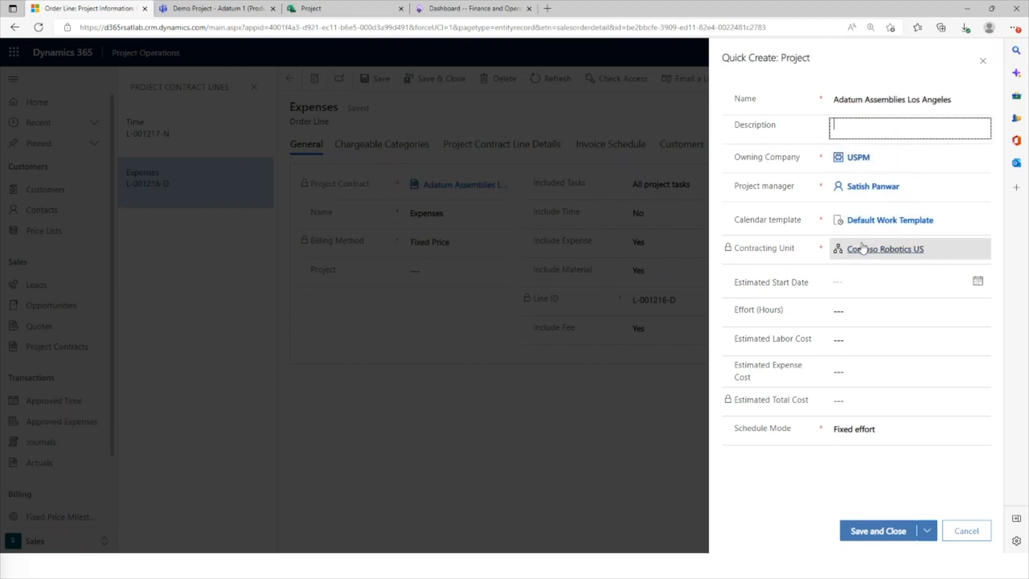
pyautogui.click(879, 530)
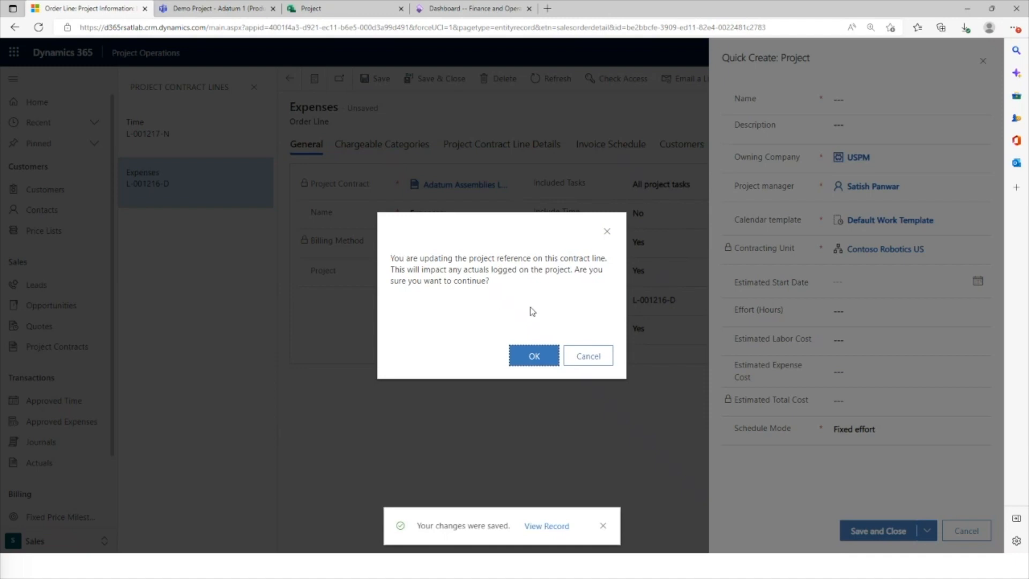
pyautogui.click(536, 358)
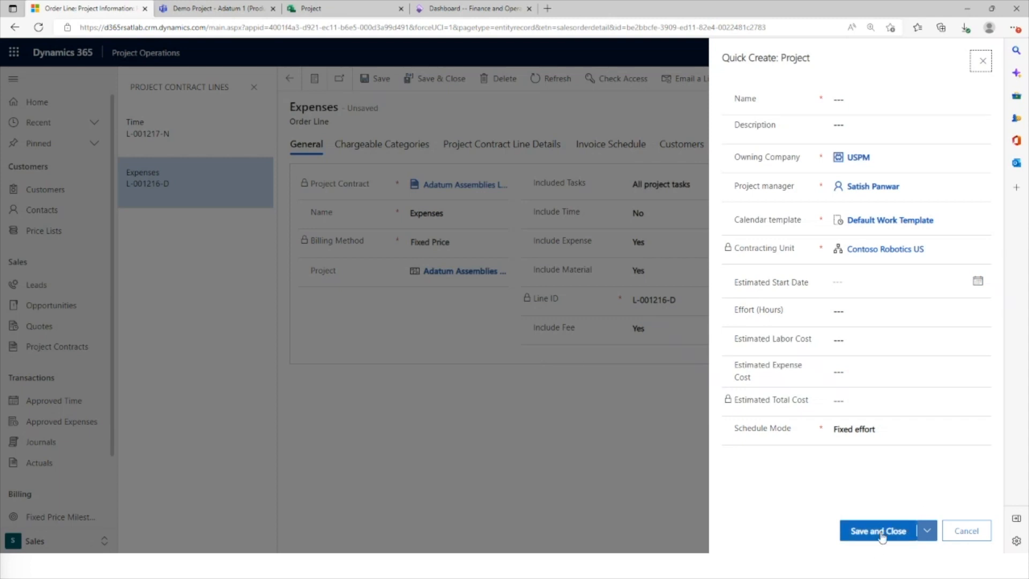
# Cancel the leftover blank project form, discard its changes, and return to the Expenses line
pyautogui.click(964, 532)
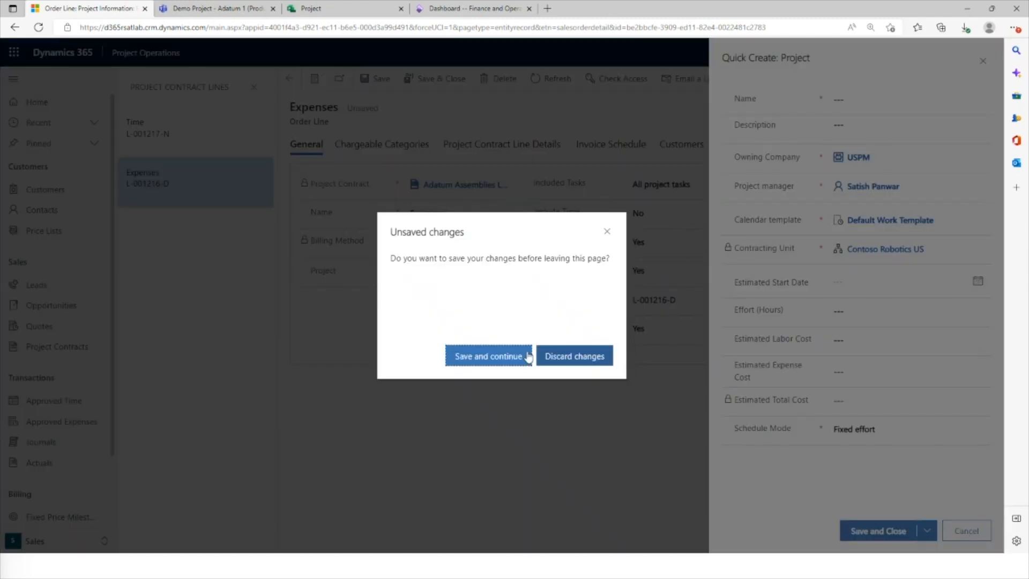
pyautogui.click(511, 355)
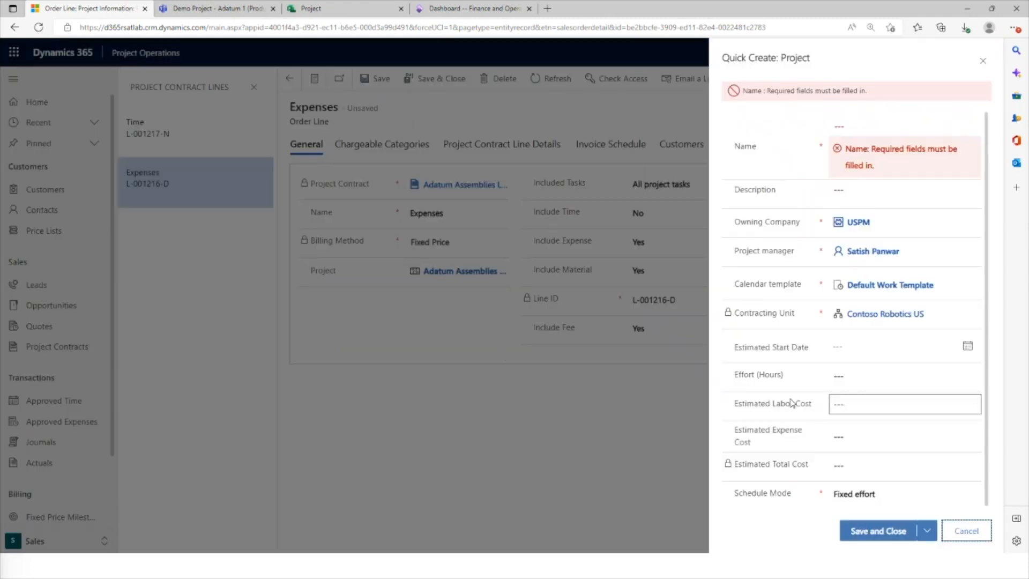
pyautogui.click(966, 530)
pyautogui.click(596, 356)
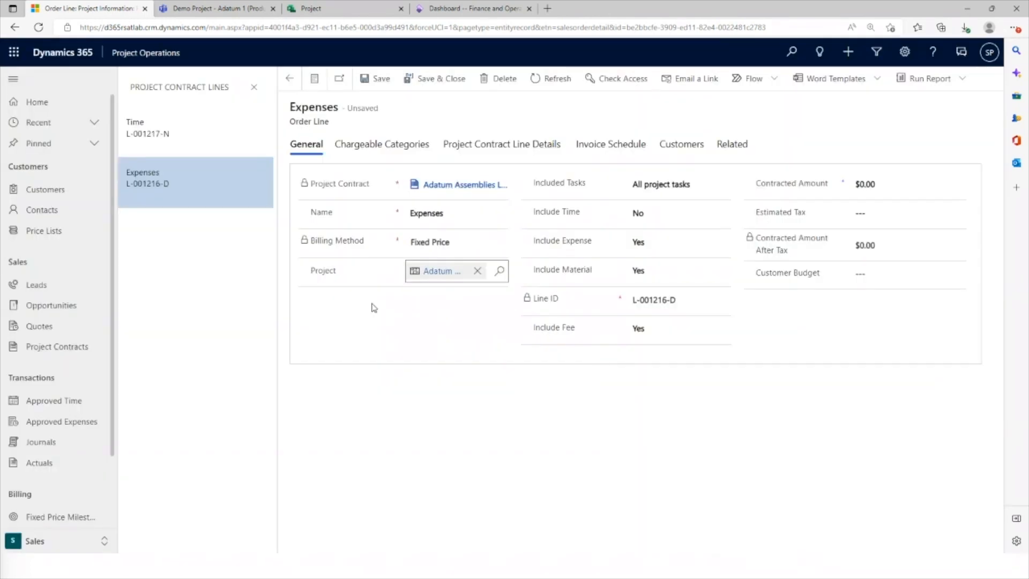
# Assign the Adatum Assemblies Los Angeles project to the Time line, accept the reference change, and try to save the line
pyautogui.click(202, 142)
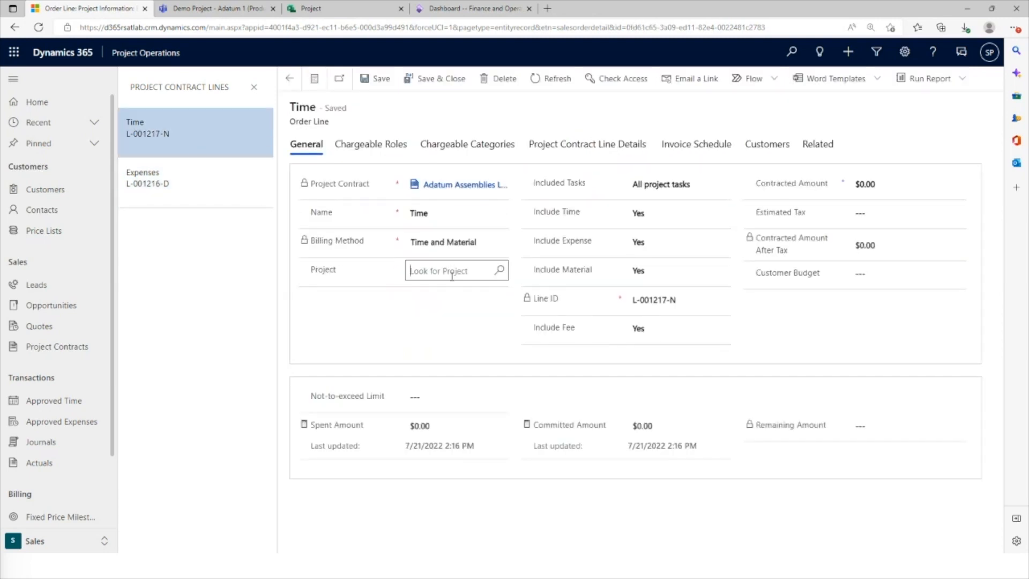
pyautogui.click(452, 273)
pyautogui.click(471, 312)
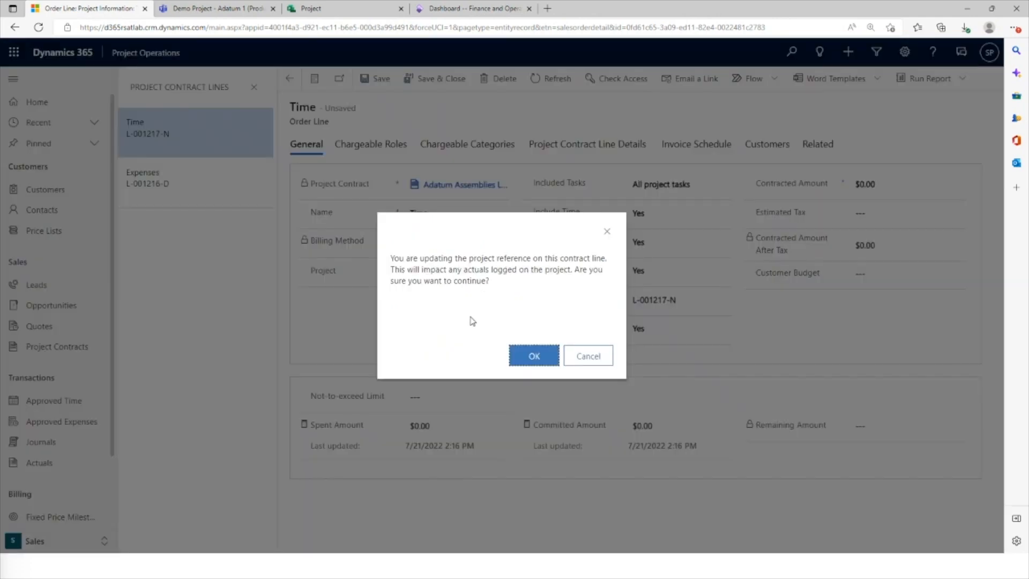
pyautogui.click(530, 355)
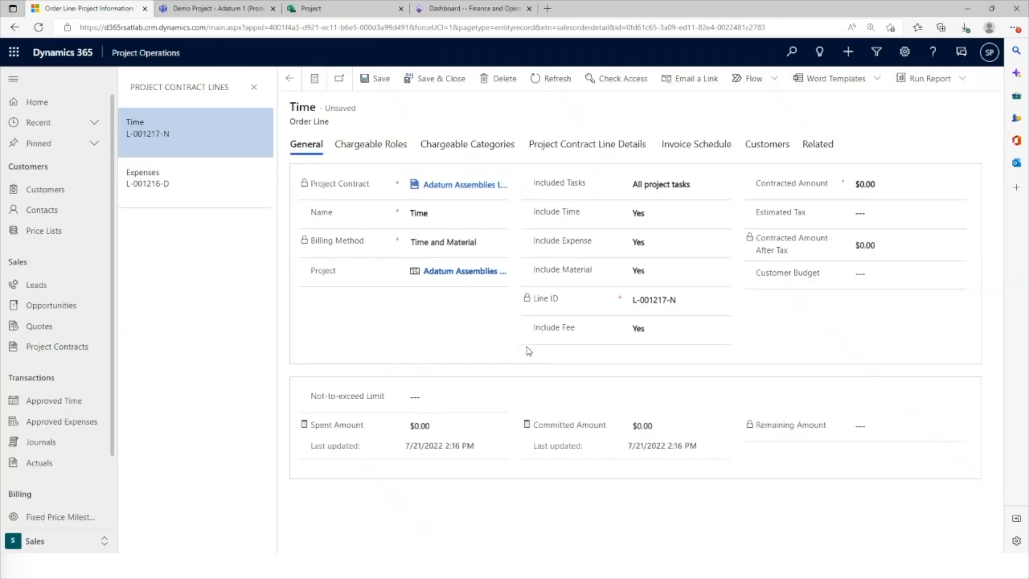
pyautogui.click(373, 84)
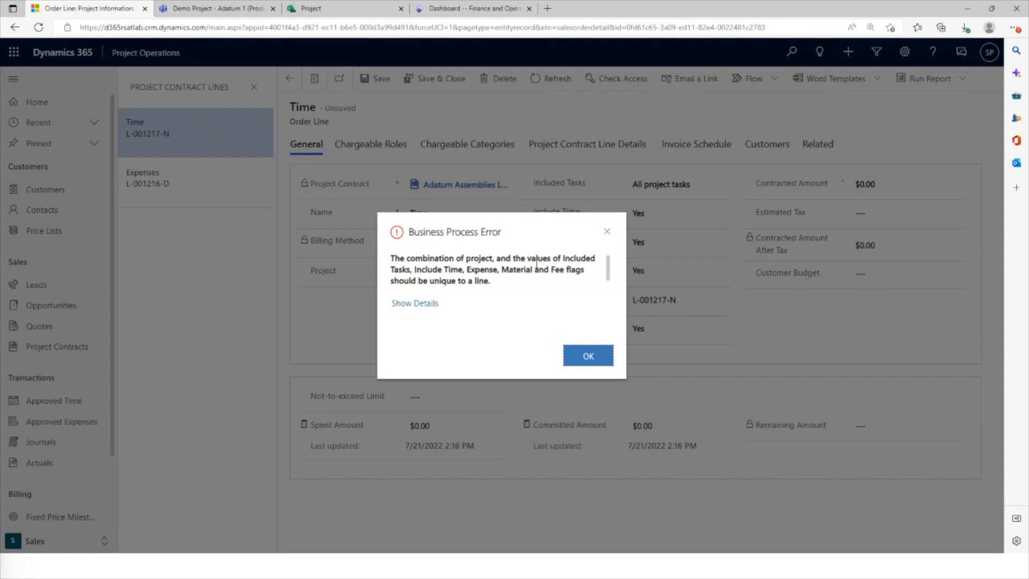
pyautogui.moveTo(520, 220); pyautogui.dragTo(444, 282)
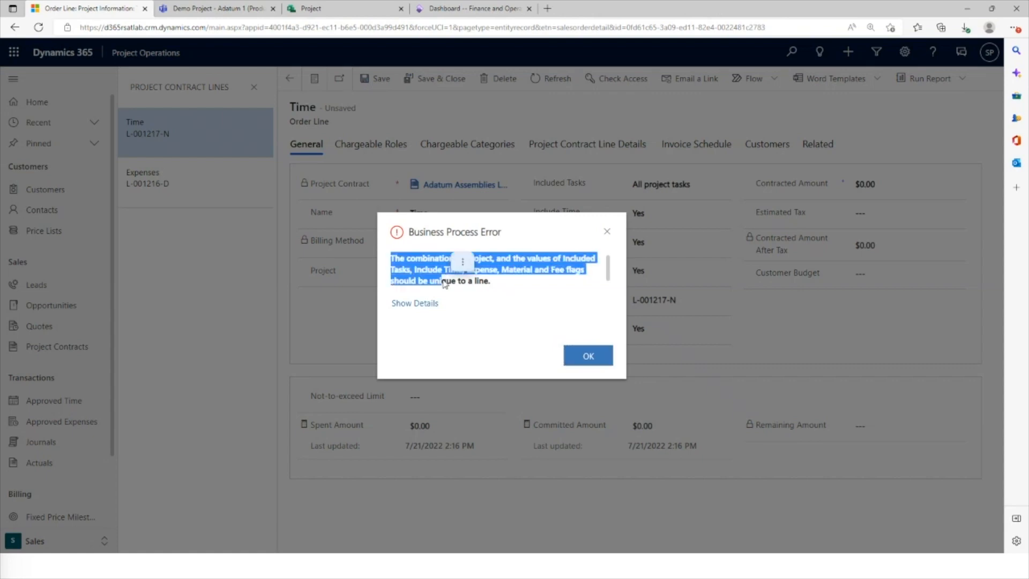
pyautogui.click(474, 315)
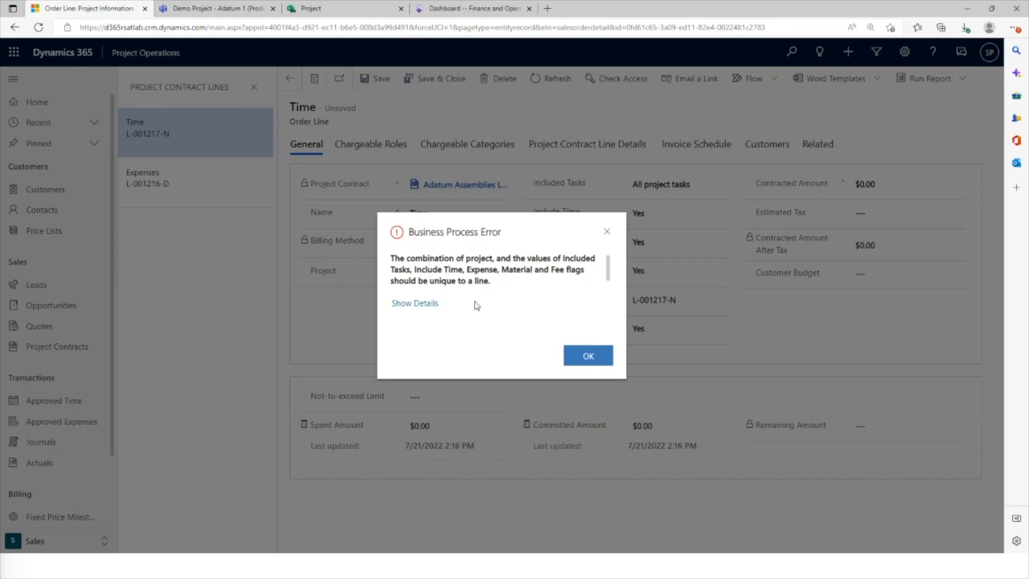
pyautogui.click(586, 355)
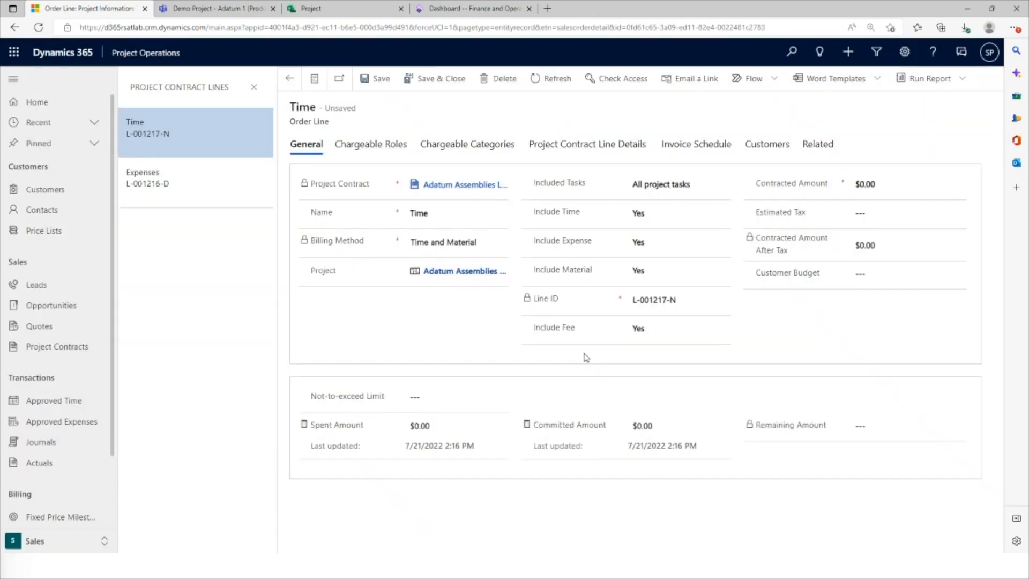
# Try to save the Time line with Include Time set to No, and discard the line's unsaved changes
pyautogui.click(661, 215)
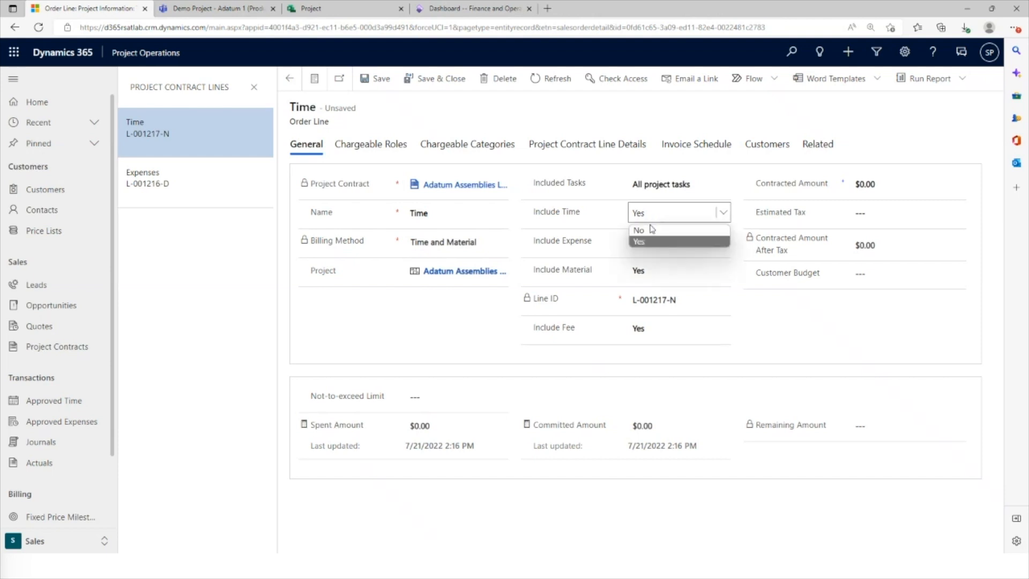
pyautogui.click(533, 255)
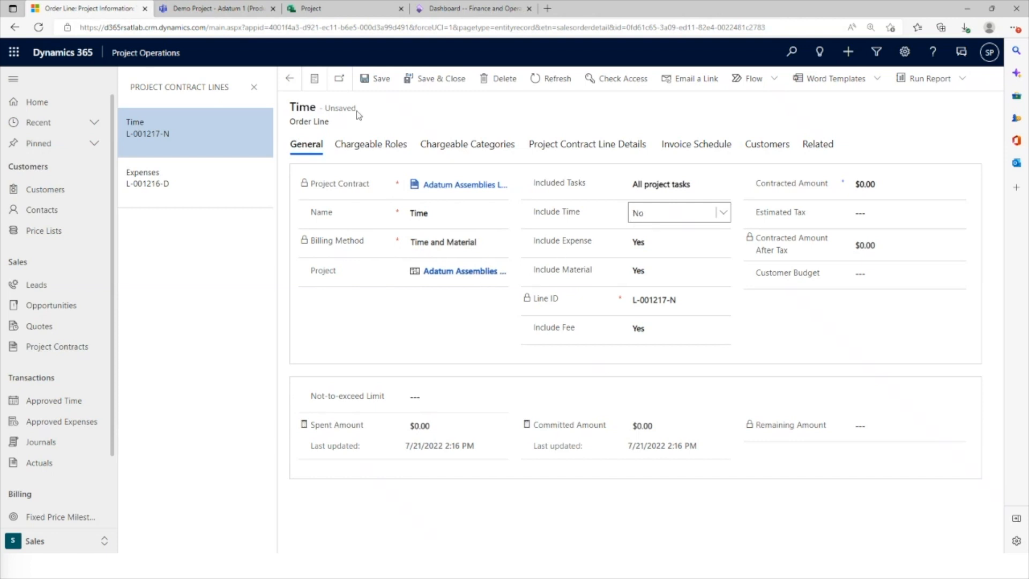
pyautogui.click(367, 86)
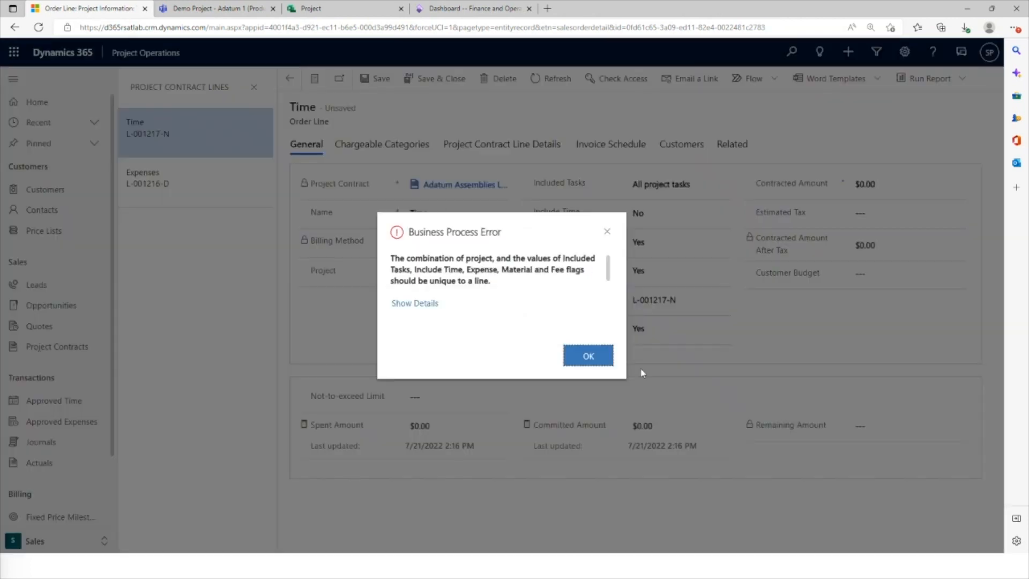
pyautogui.click(607, 358)
pyautogui.click(289, 81)
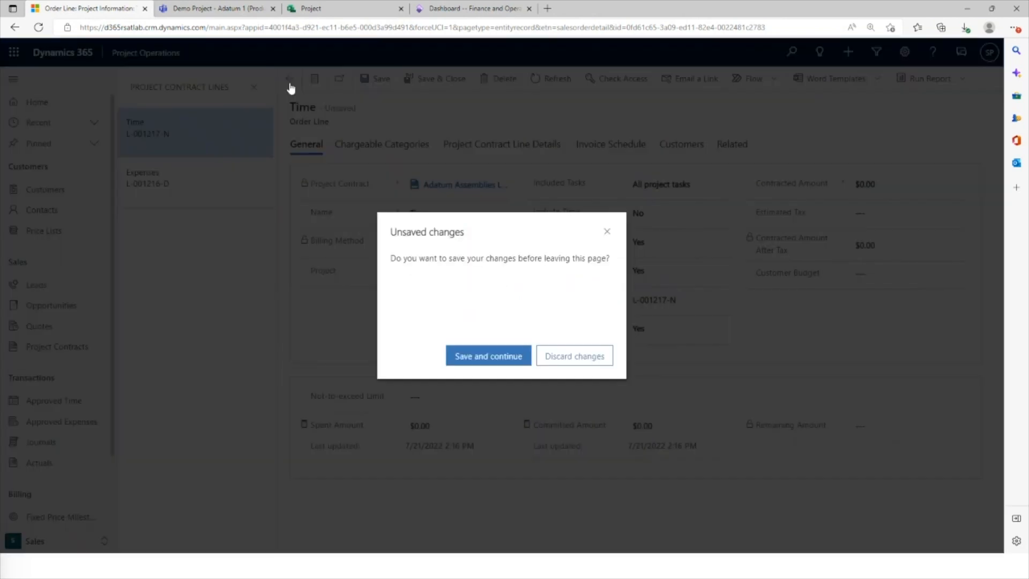
pyautogui.click(570, 357)
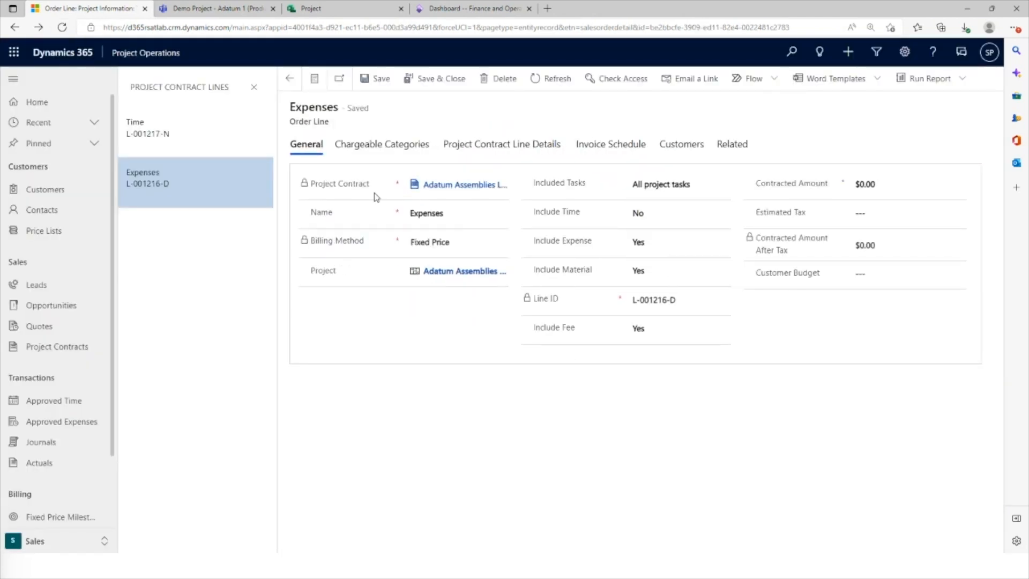
# Reopen the Time line and set Include Expense, Include Material and Include Fee to No
pyautogui.click(187, 128)
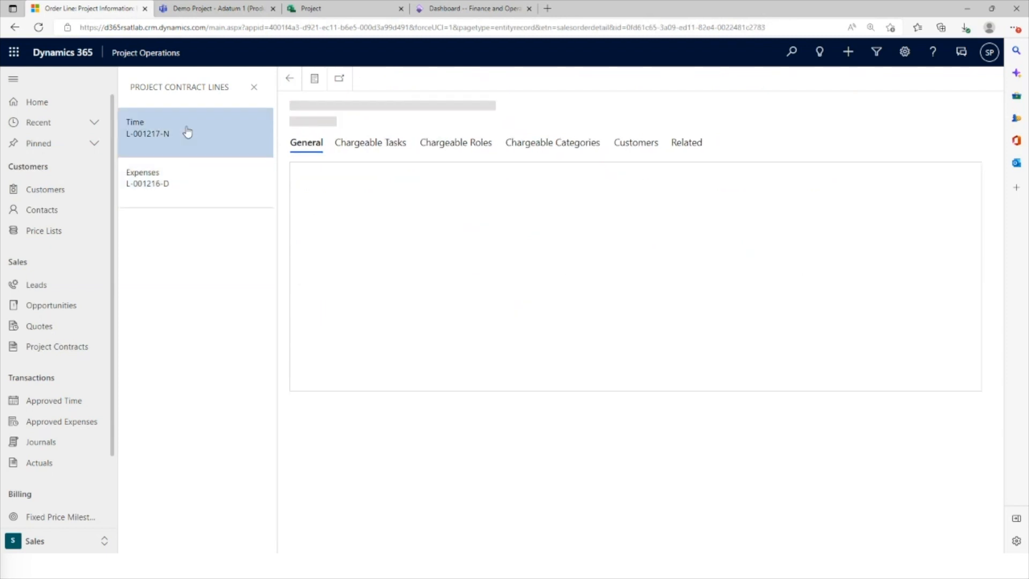
pyautogui.click(654, 241)
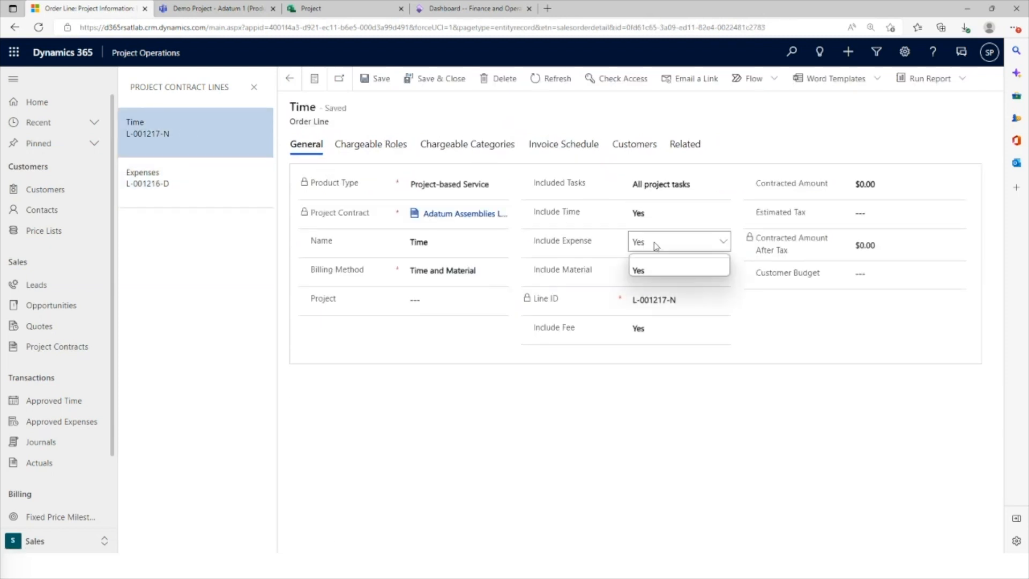
pyautogui.click(647, 265)
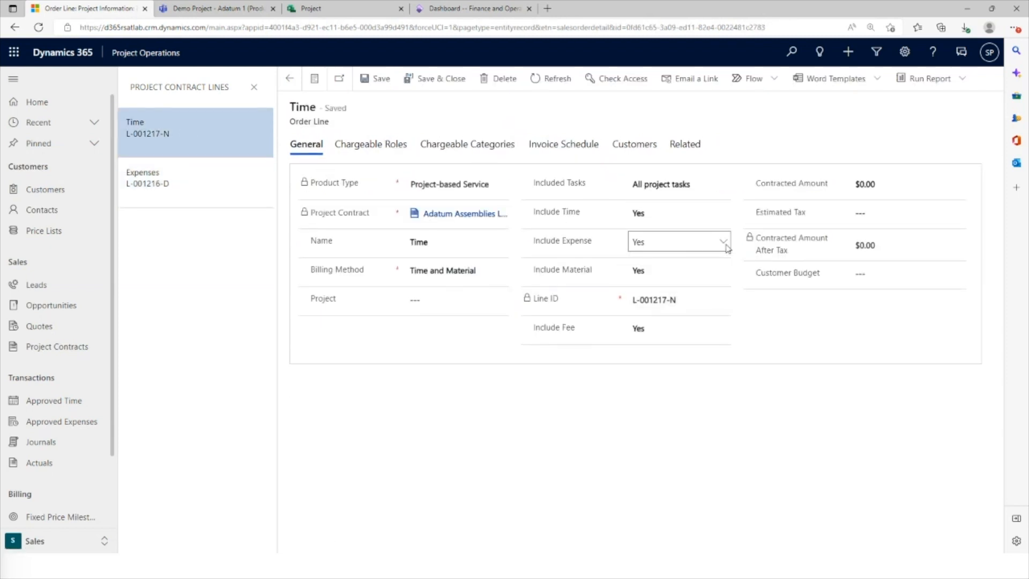
pyautogui.click(676, 247)
pyautogui.click(683, 269)
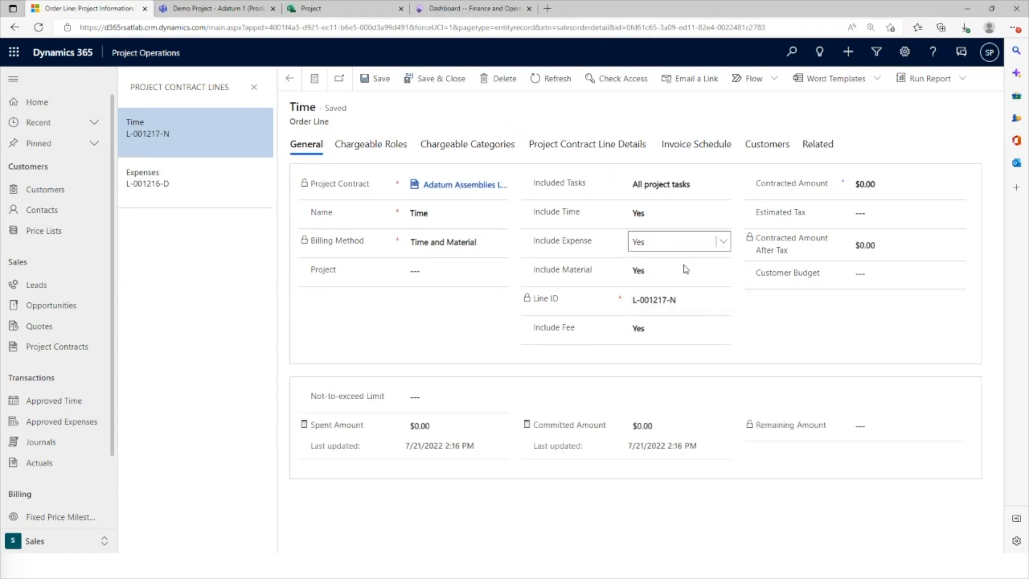
pyautogui.click(689, 273)
pyautogui.click(652, 290)
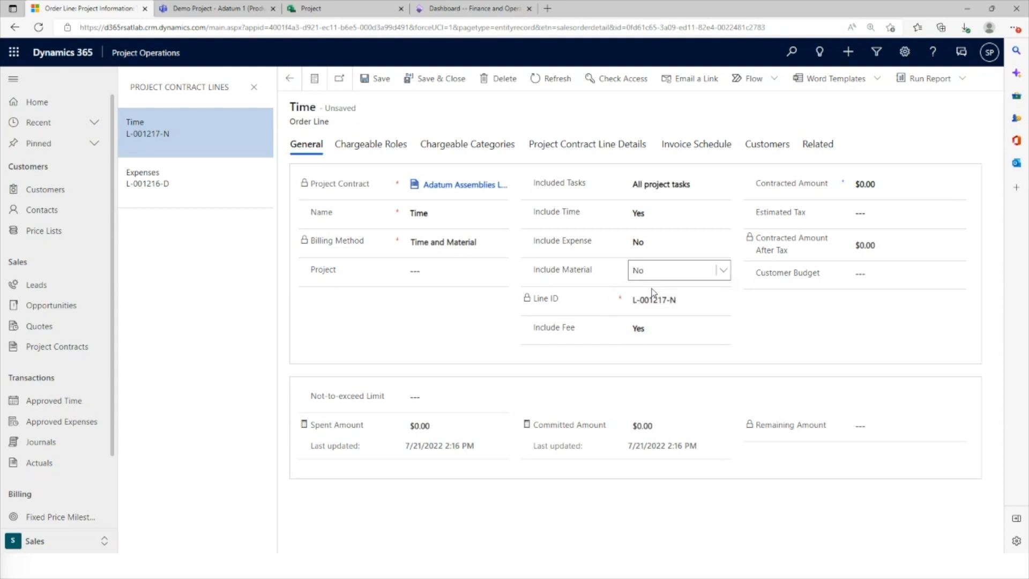
pyautogui.click(657, 328)
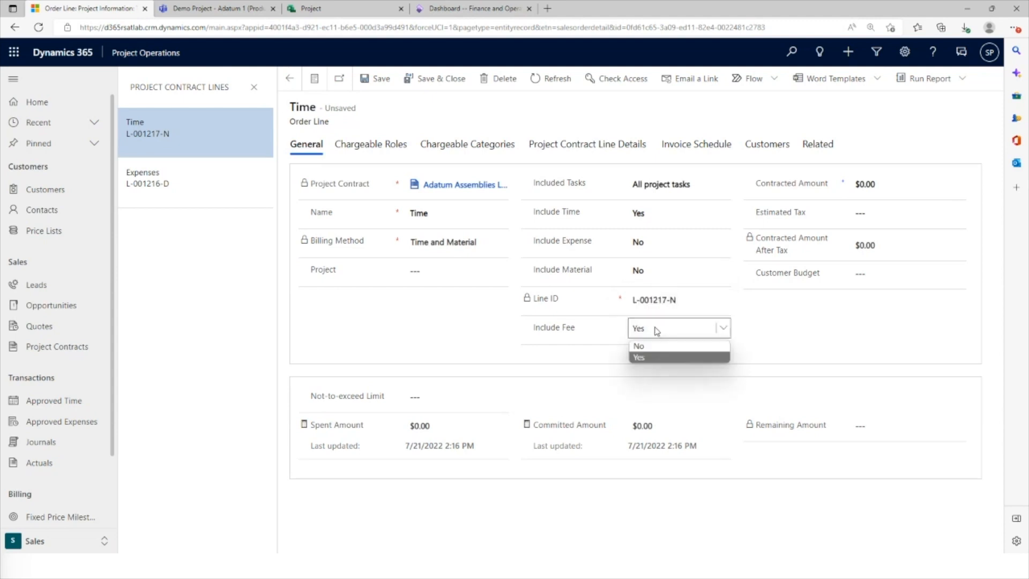
pyautogui.click(652, 348)
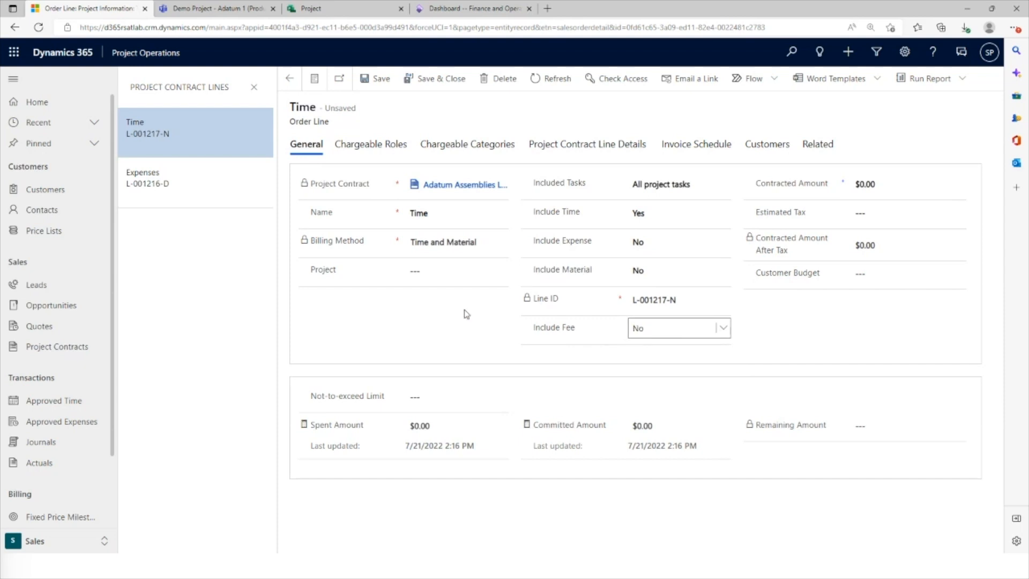
# Assign the Adatum Assemblies Los Angeles project to the time-only line, accept the project reference change, and save the line
pyautogui.click(449, 270)
pyautogui.click(449, 270)
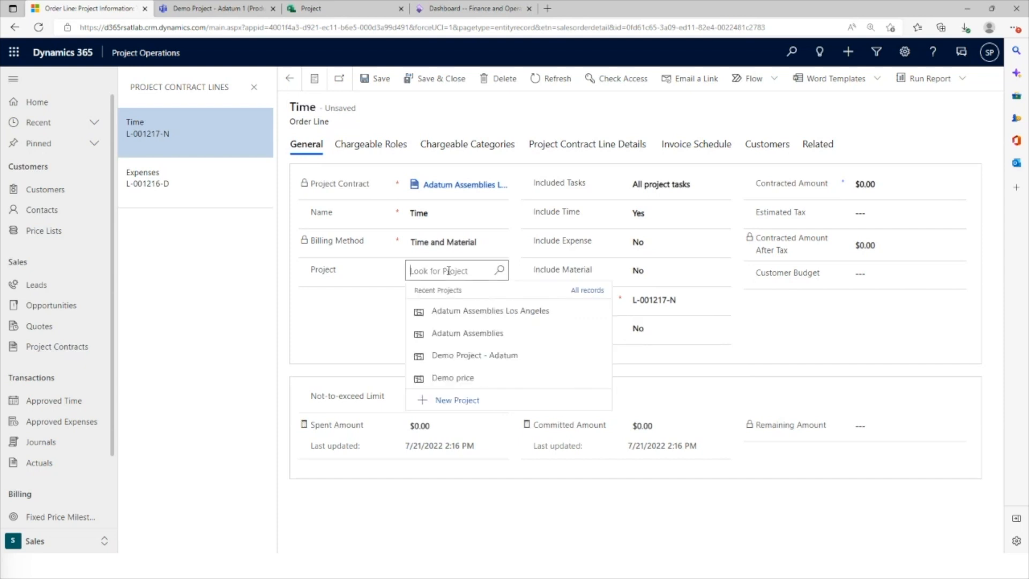
pyautogui.click(481, 315)
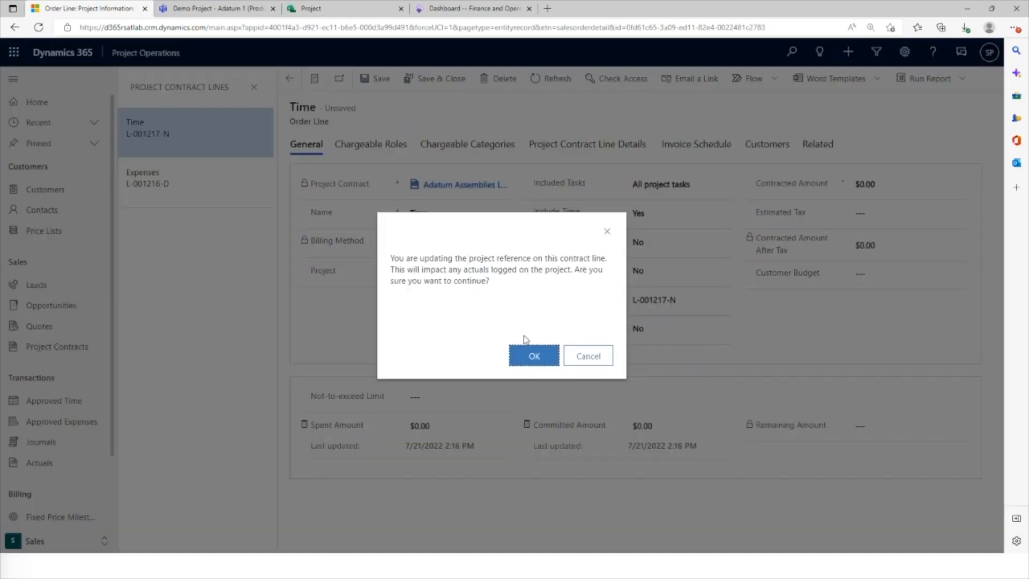
pyautogui.click(531, 356)
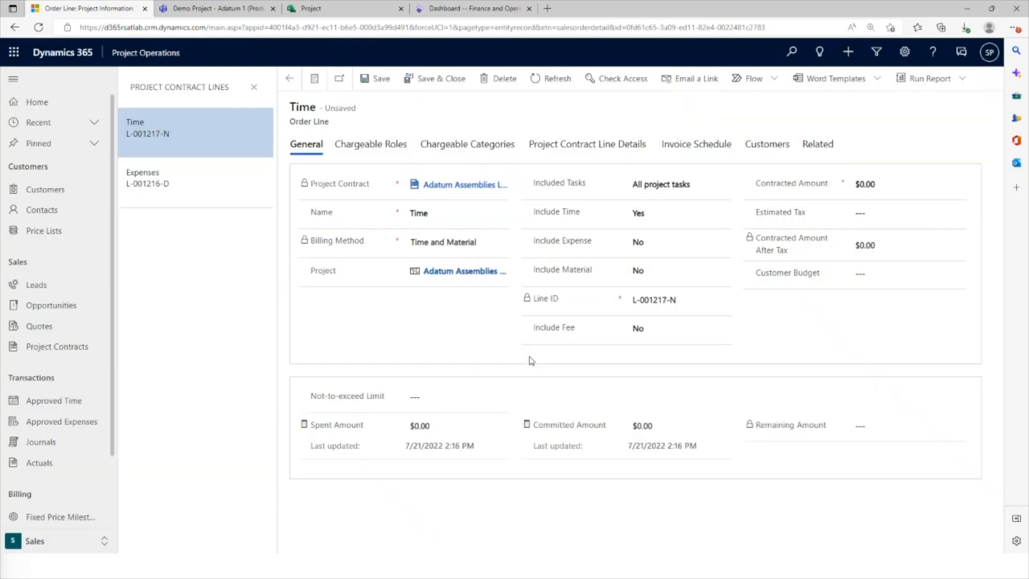
pyautogui.click(376, 83)
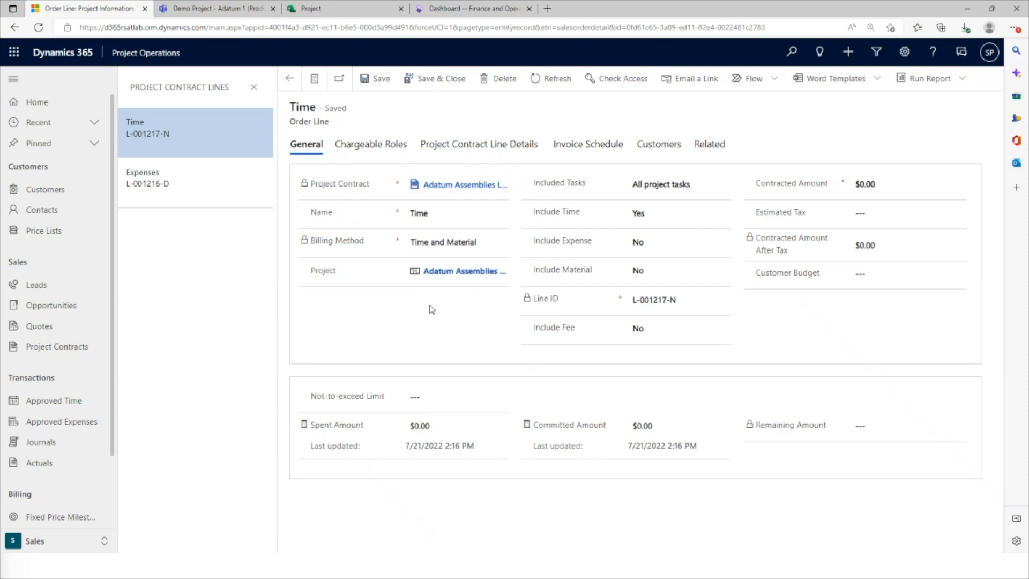
# Open the Adatum Assemblies Los Angeles project record linked to the Time line
pyautogui.click(438, 274)
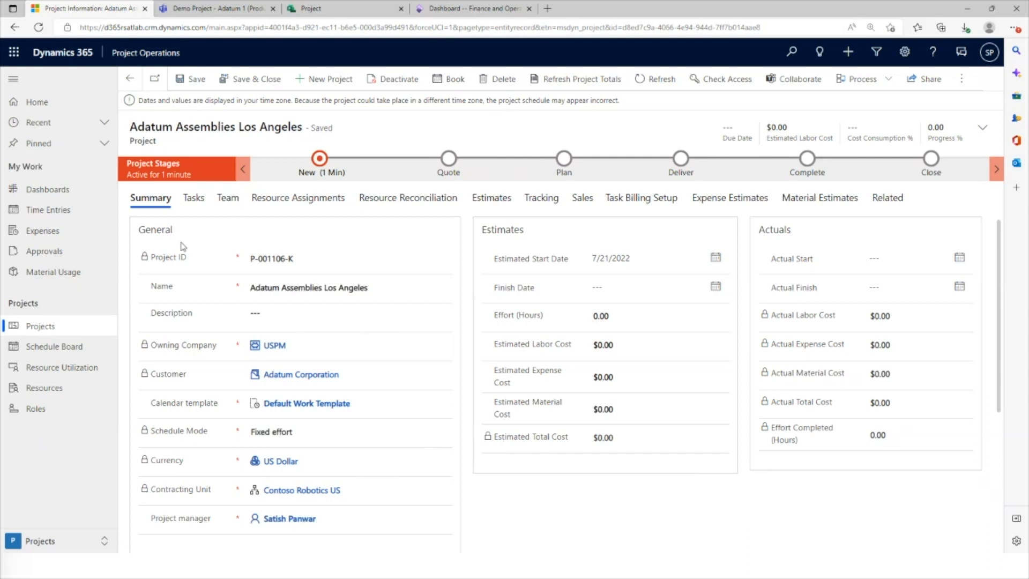
pyautogui.doubleClick(143, 140)
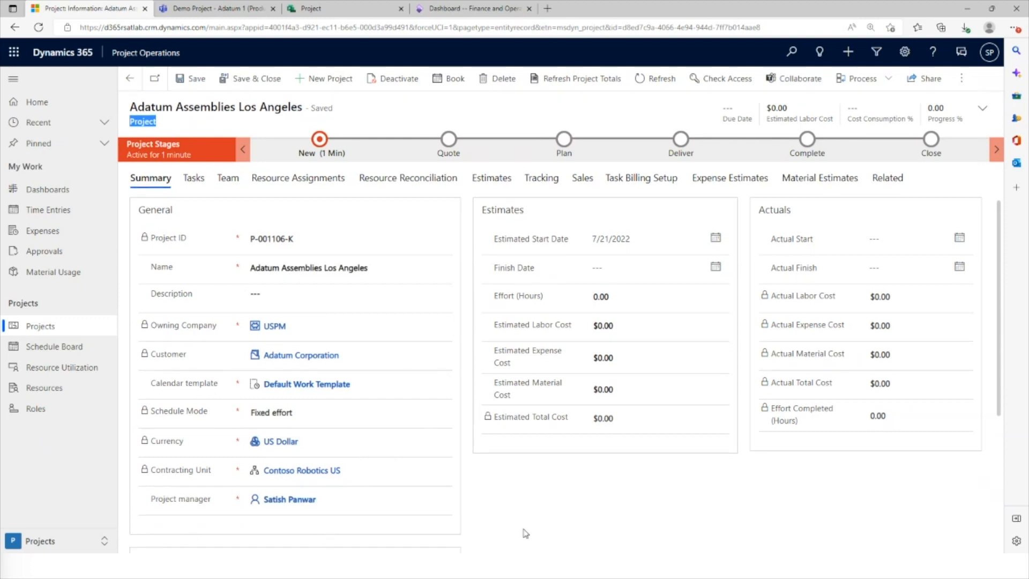
pyautogui.click(520, 496)
# Add a task named "Task1" to the project's task grid
pyautogui.click(194, 180)
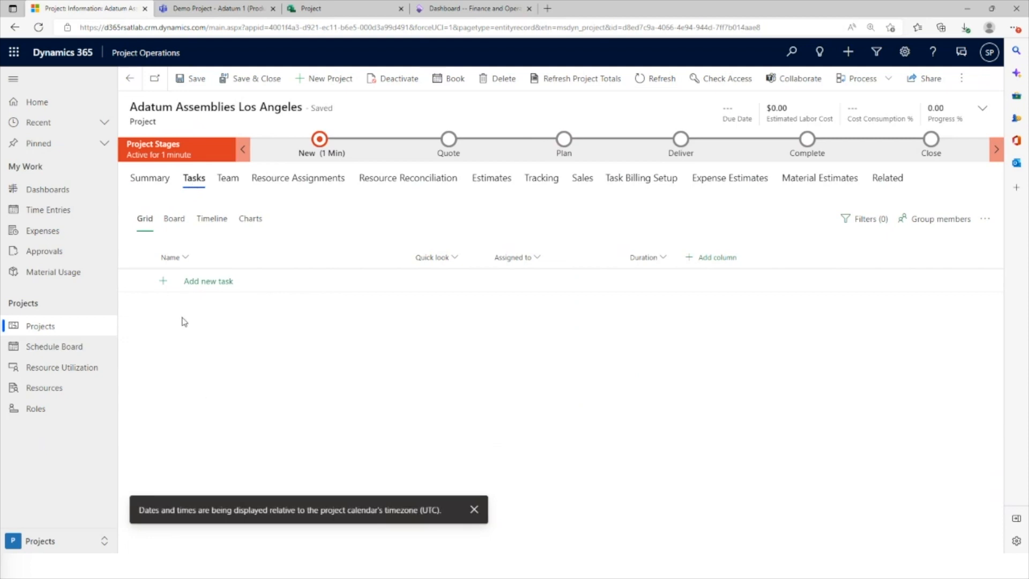
pyautogui.click(214, 288)
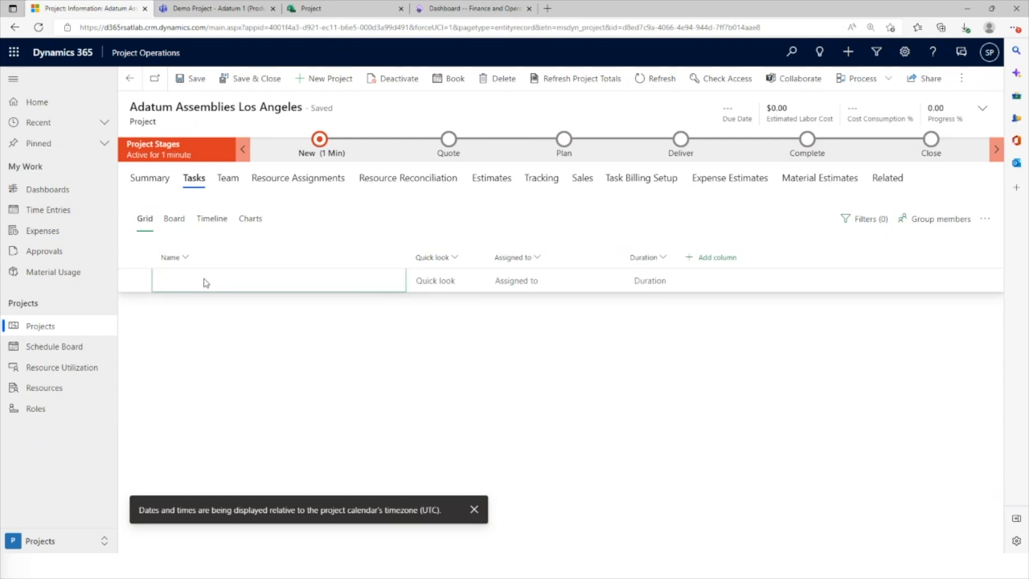
pyautogui.write('Task1')
pyautogui.press('Tab')
pyautogui.press('Tab')
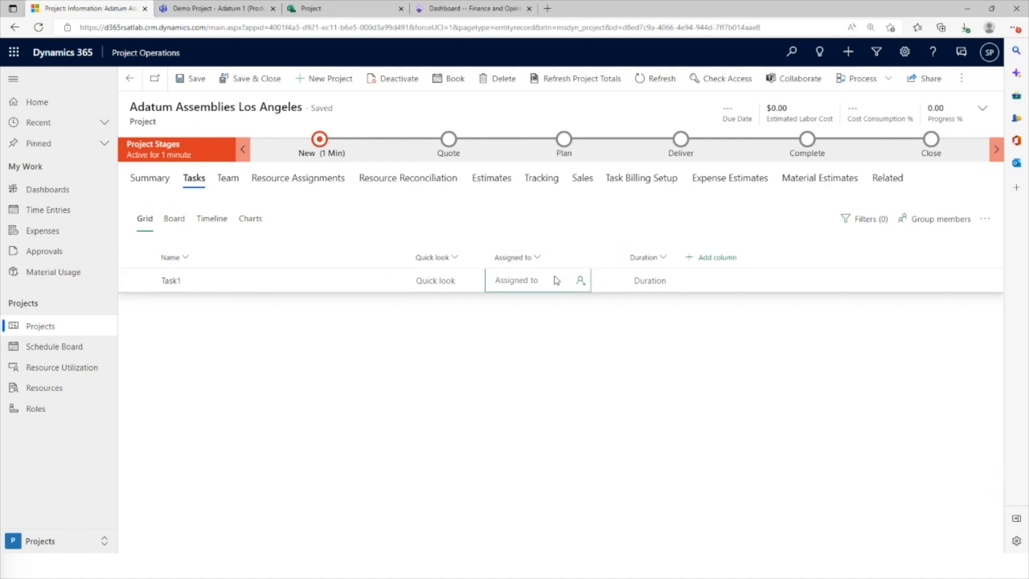
# Create a generic project team member with the Consulting Lead role for Task1's assignment and save it
pyautogui.click(580, 280)
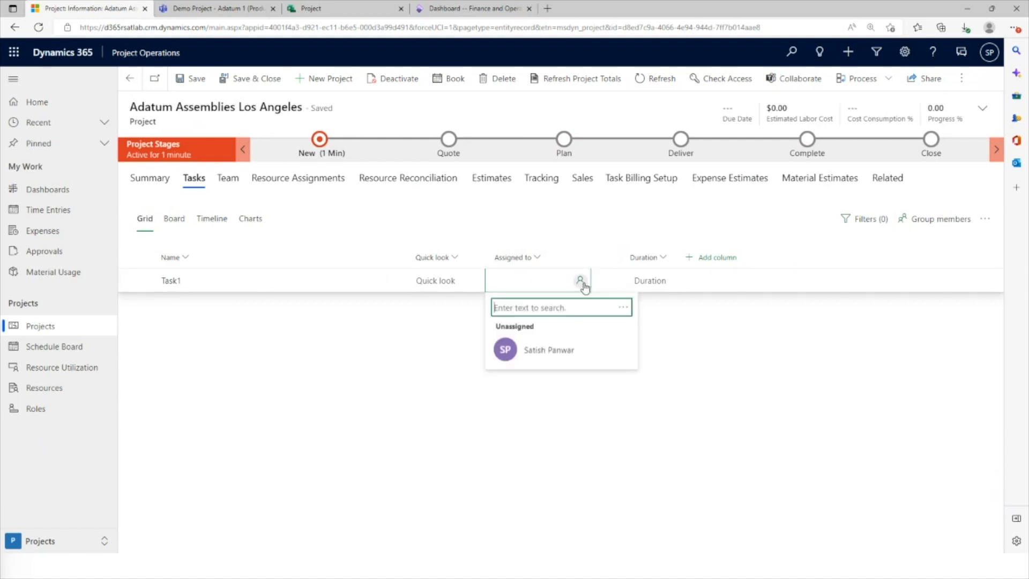
pyautogui.click(622, 307)
pyautogui.click(584, 360)
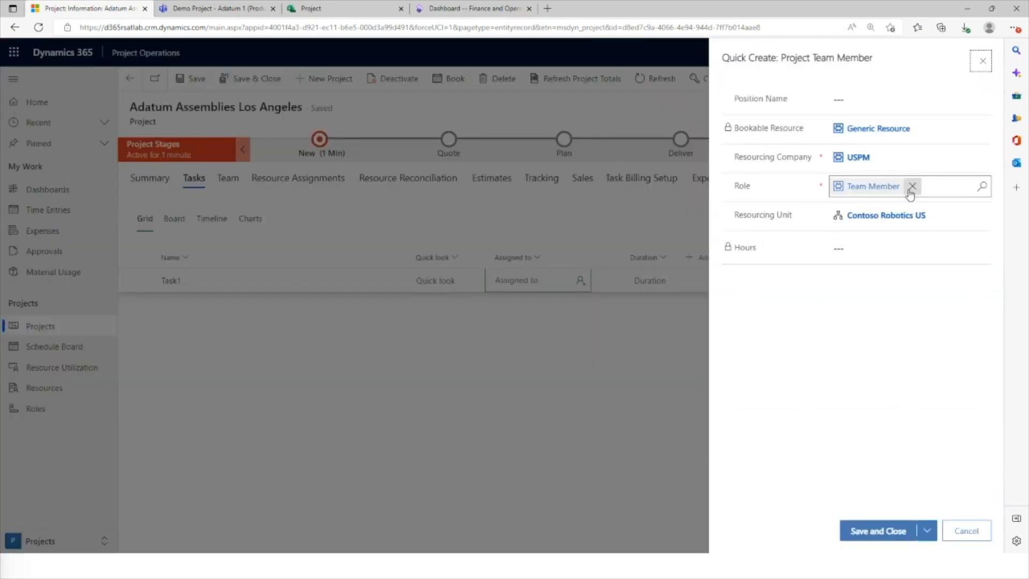
pyautogui.click(911, 186)
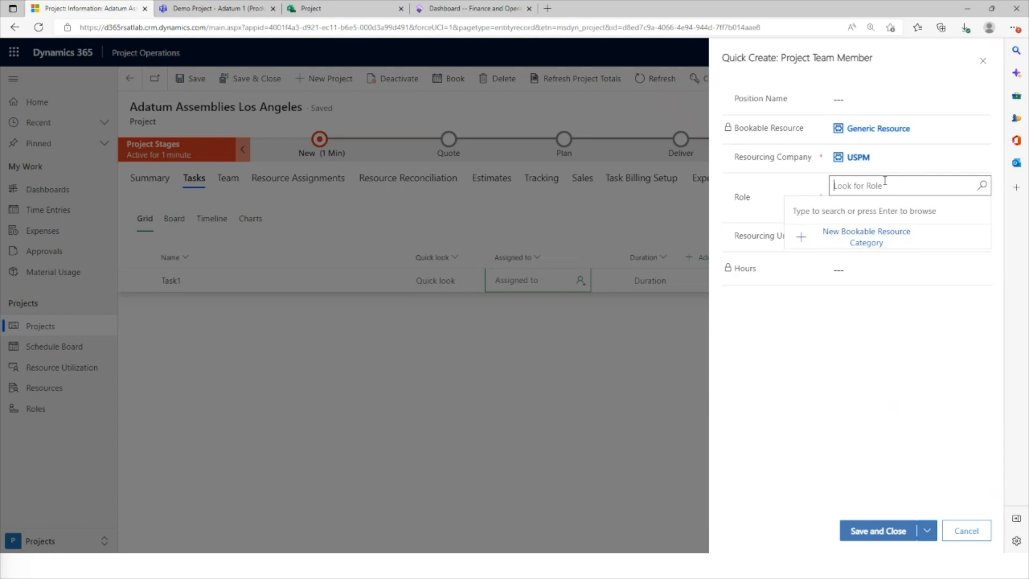
pyautogui.write('consul')
pyautogui.click(861, 232)
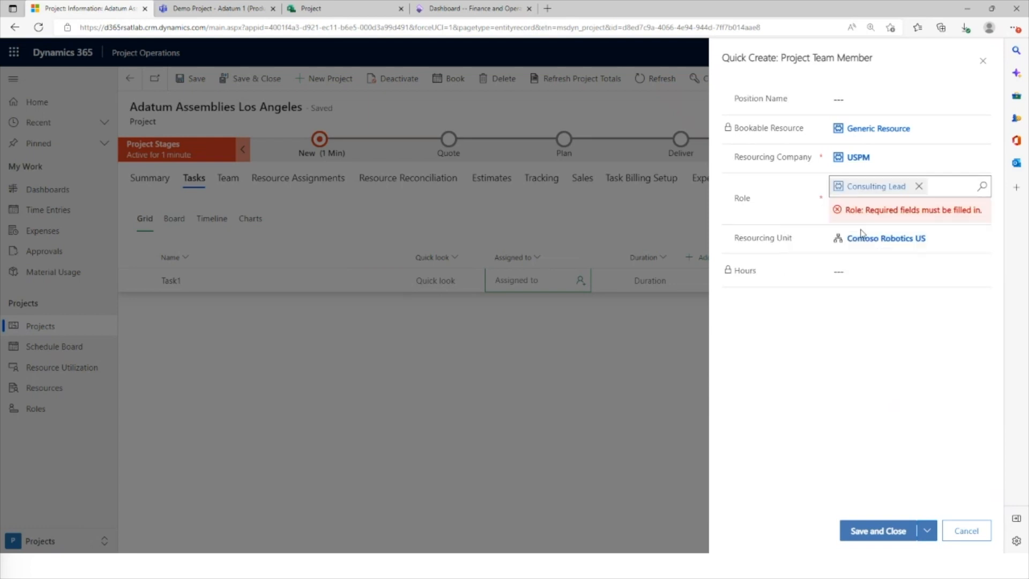
pyautogui.click(879, 532)
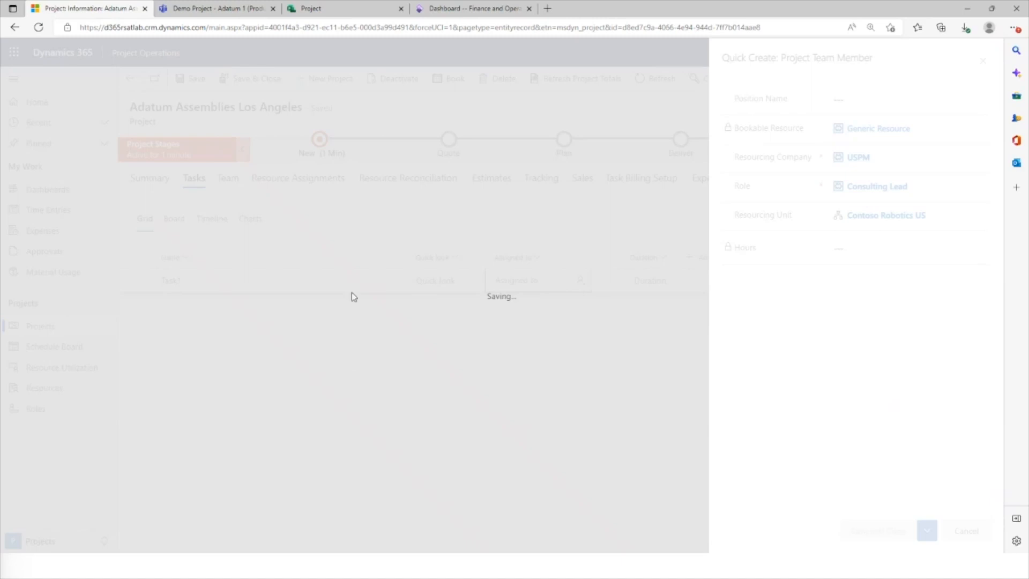
# Switch to Microsoft Project and refresh its recent projects list to check for the new project
pyautogui.click(325, 13)
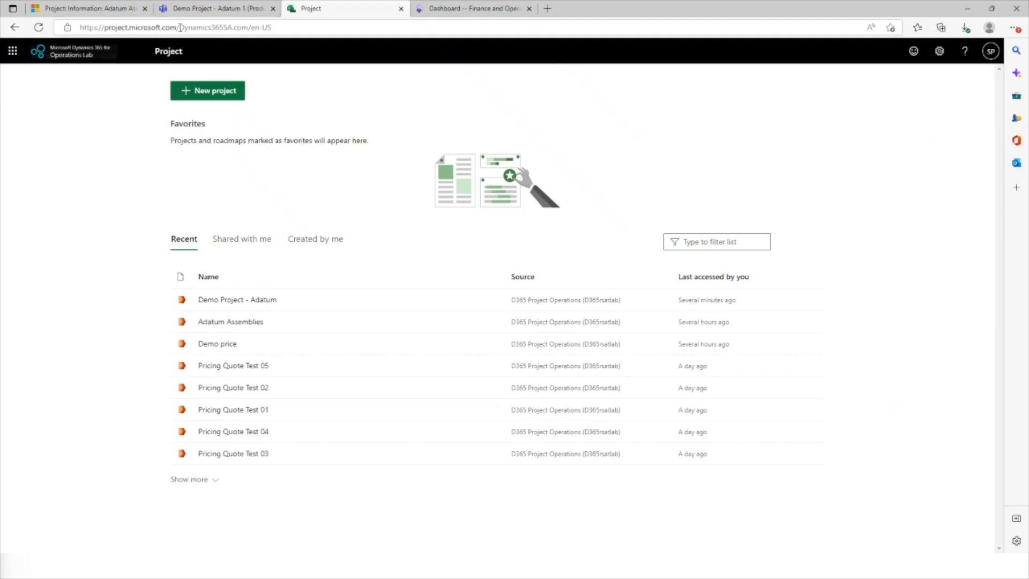
pyautogui.moveTo(177, 28); pyautogui.dragTo(52, 33)
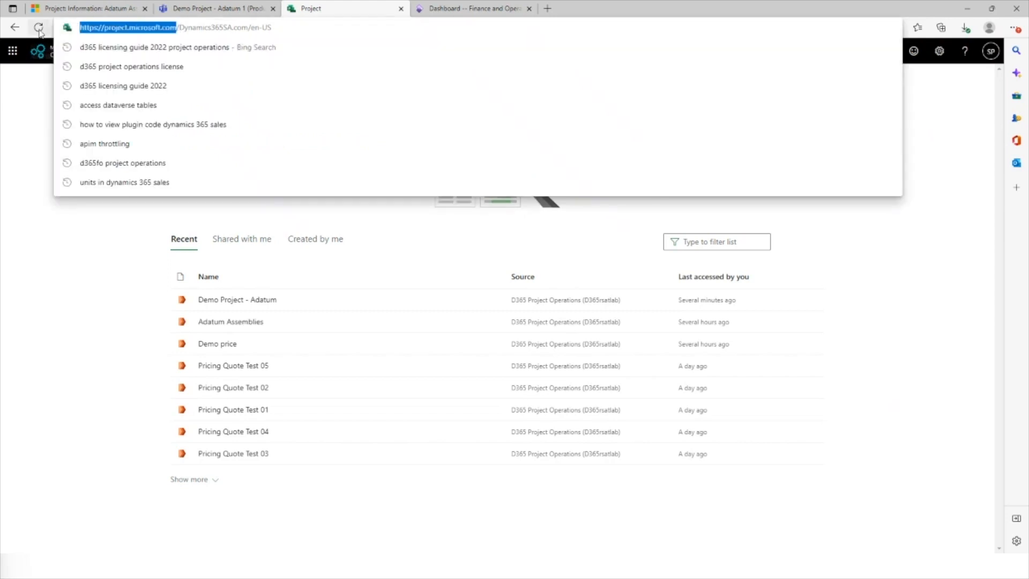
pyautogui.click(38, 29)
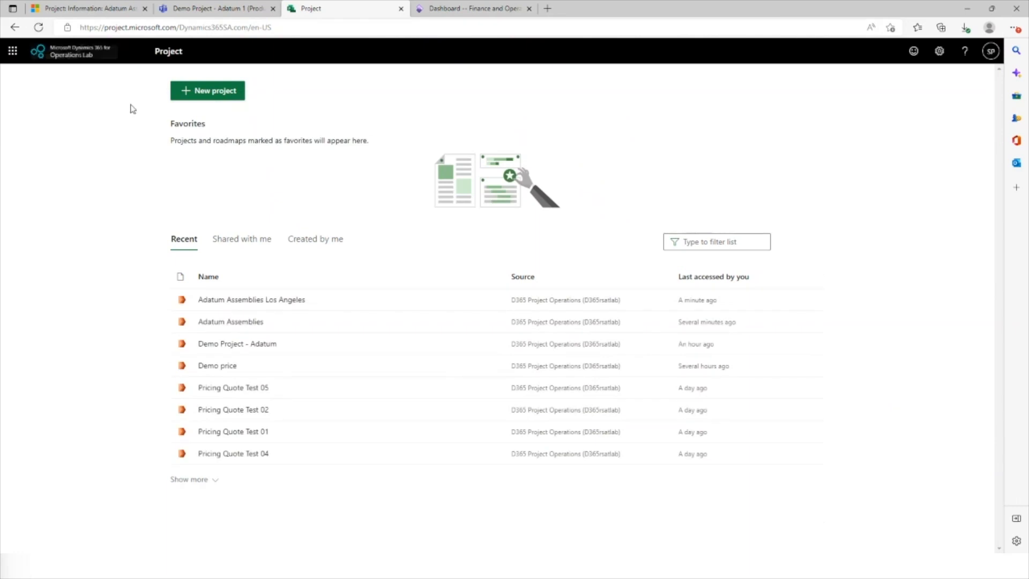
# Return to the project in Dynamics 365, add an Effort column to the task grid, and set Task1's effort to 10 hours
pyautogui.click(88, 8)
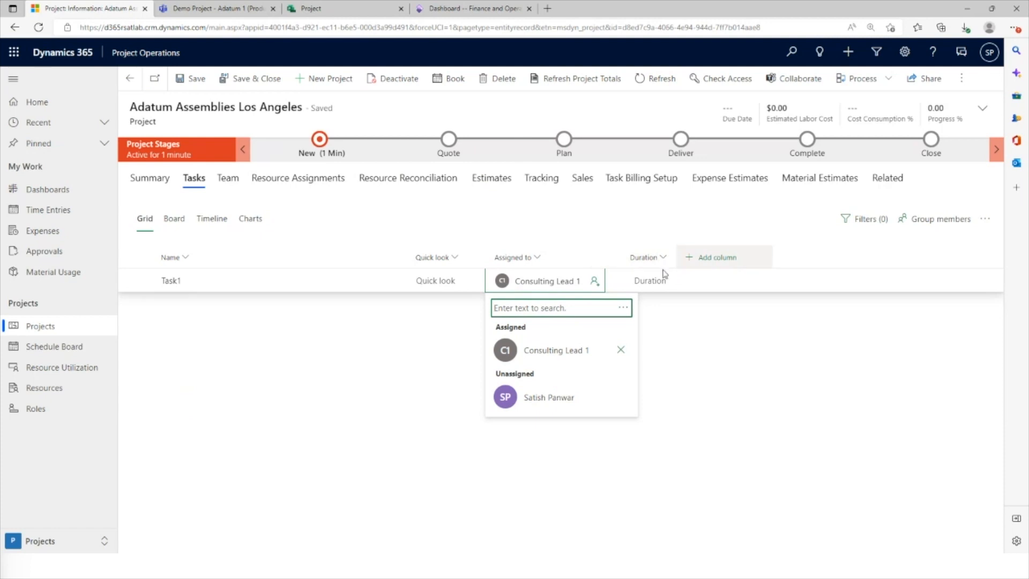
pyautogui.click(590, 216)
pyautogui.click(712, 257)
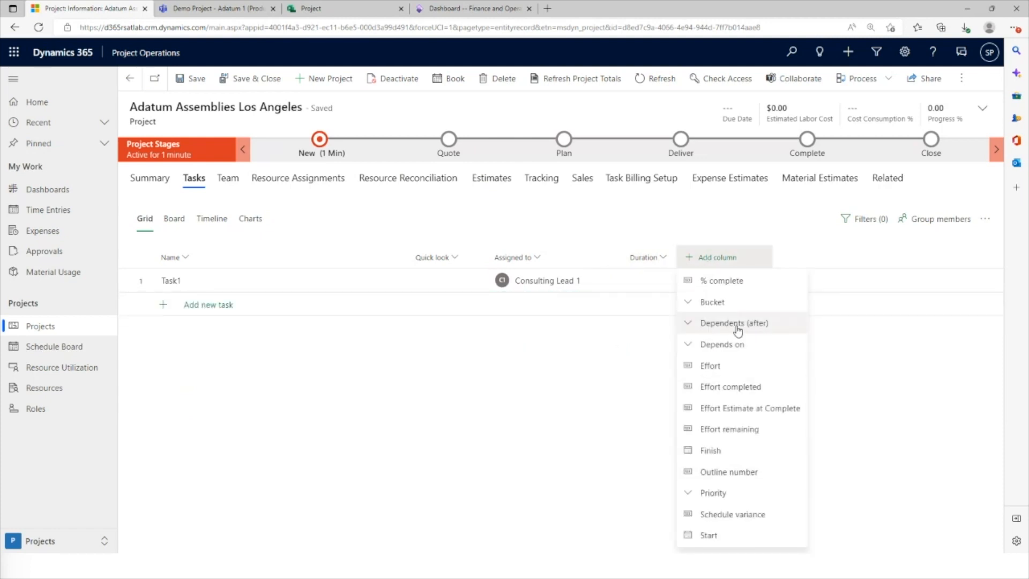
pyautogui.click(720, 368)
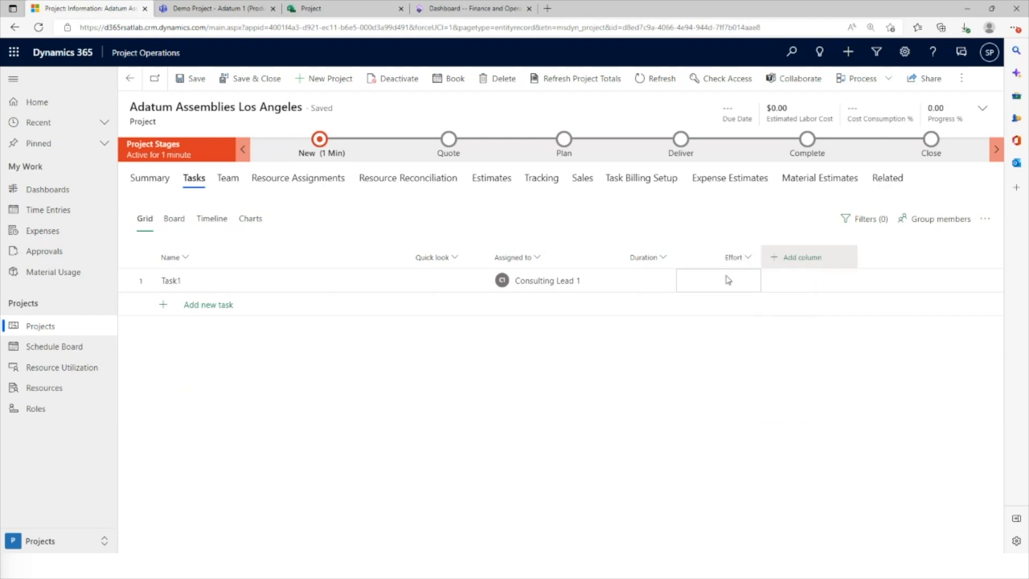
pyautogui.click(722, 284)
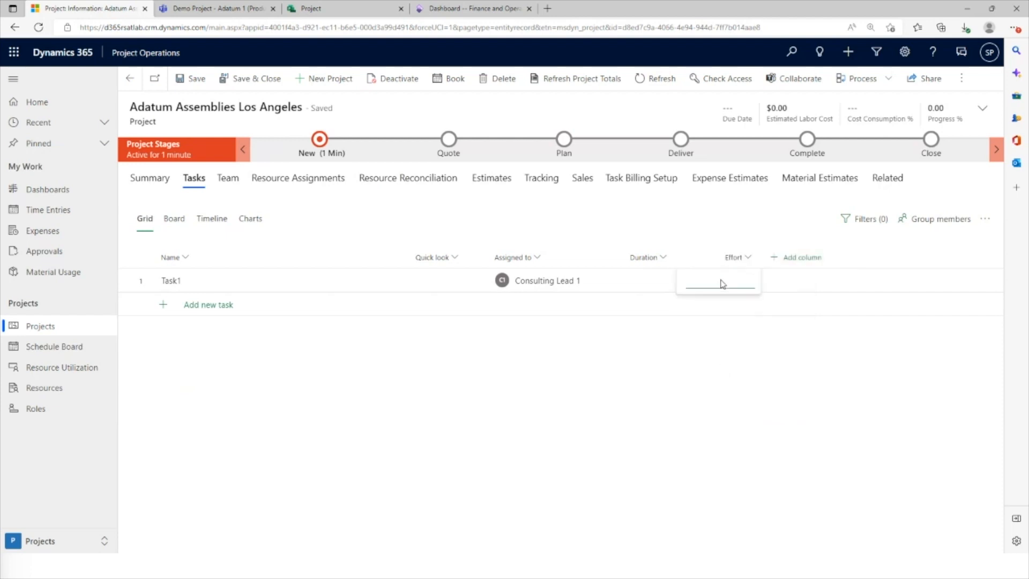
pyautogui.write('10 hours')
pyautogui.press('Return')
pyautogui.click(508, 274)
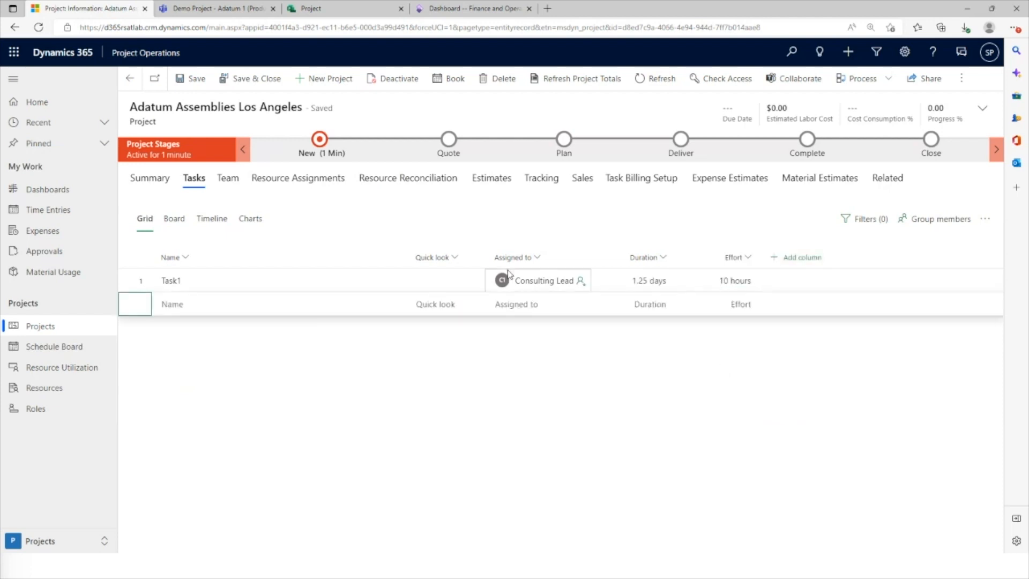
# Add a task named "Task 2" below Task1 and assign it to Consulting Lead 1
pyautogui.click(182, 310)
pyautogui.write('T')
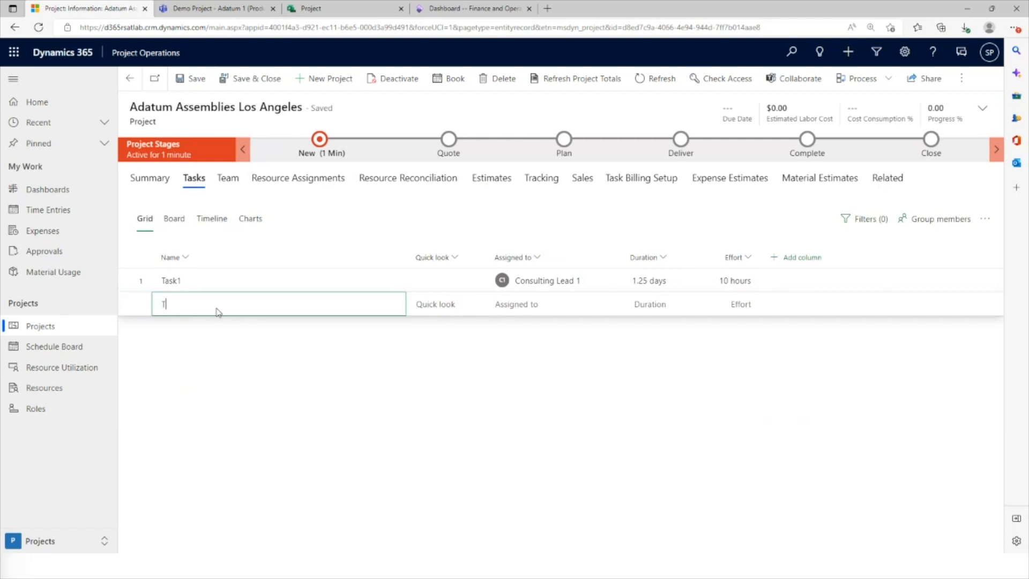
pyautogui.write('ask 2')
pyautogui.press('Tab')
pyautogui.press('Tab')
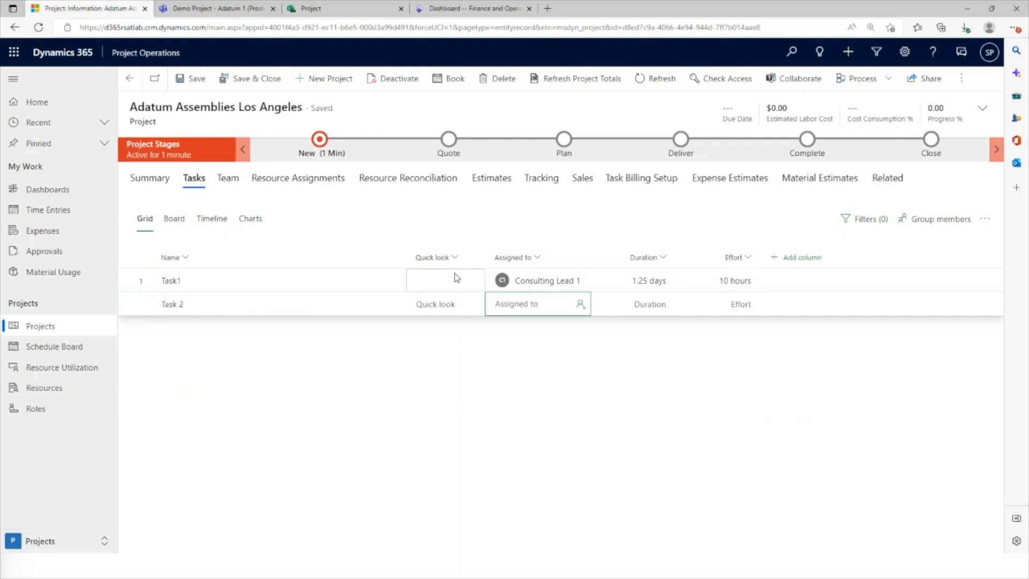
pyautogui.click(580, 304)
pyautogui.click(557, 403)
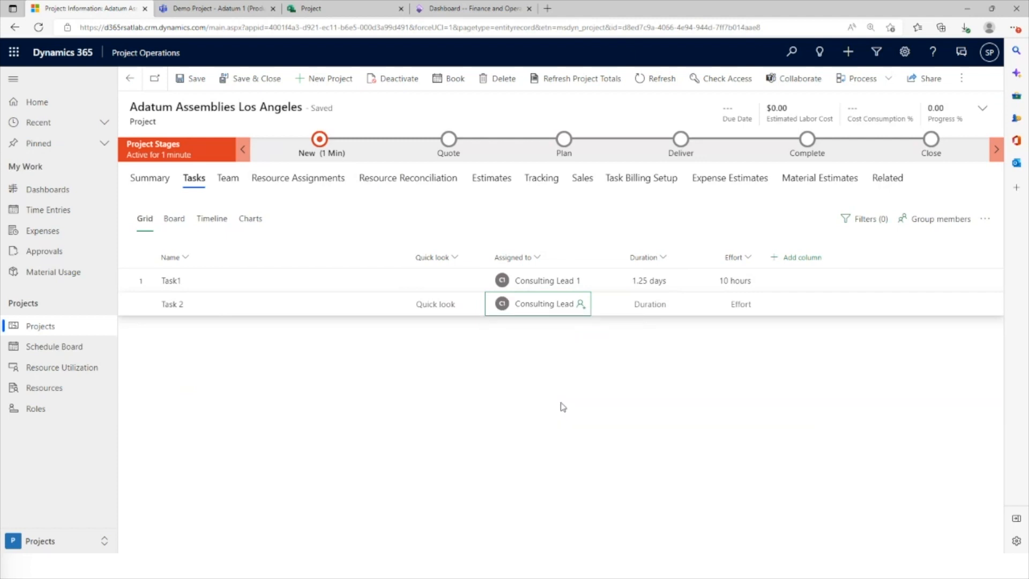
# Set Task 2's effort to 5 hours and make it a subtask of Task1
pyautogui.click(731, 307)
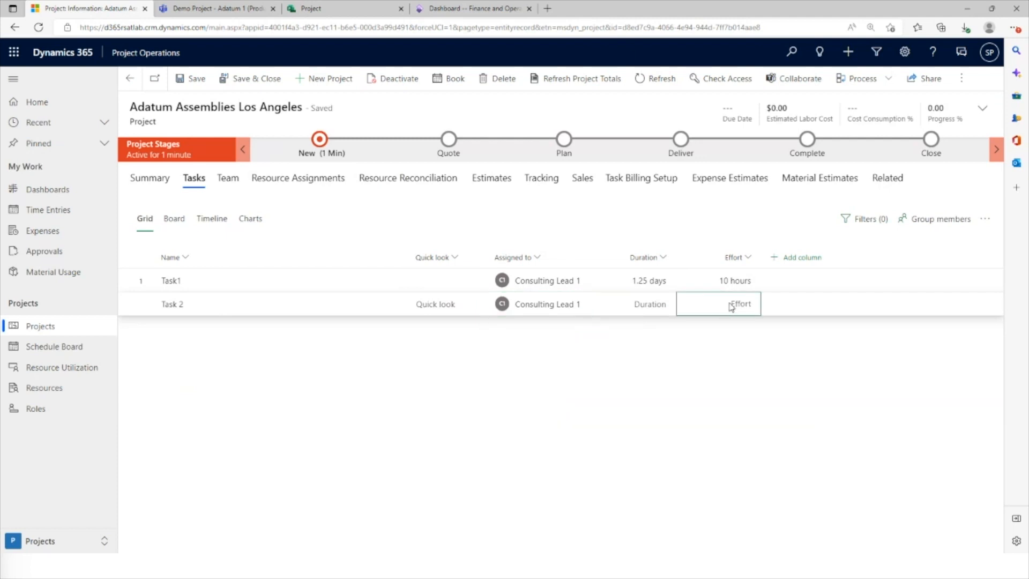
pyautogui.write('5 hours')
pyautogui.press('Return')
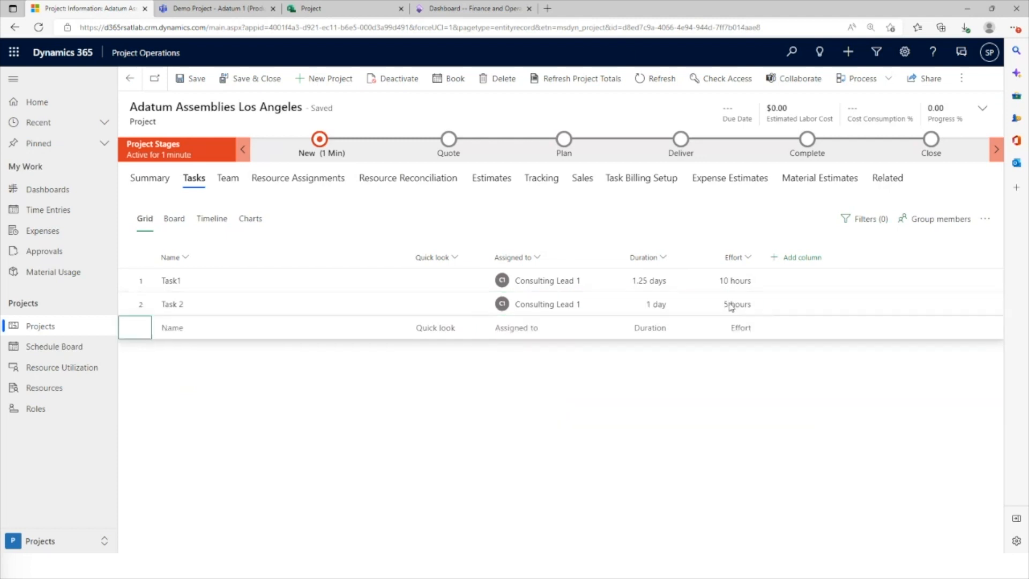
pyautogui.rightClick(129, 304)
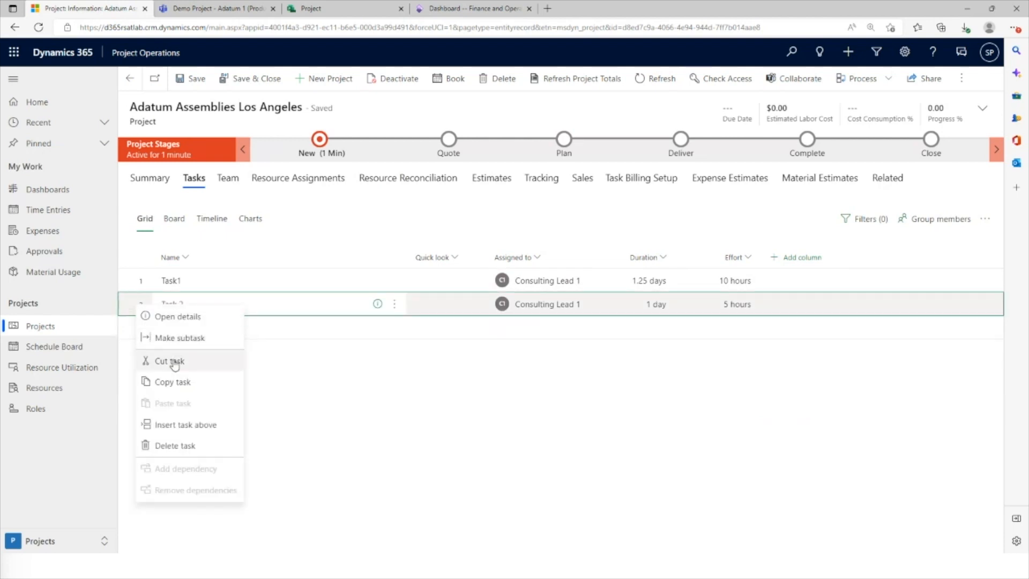
pyautogui.click(185, 337)
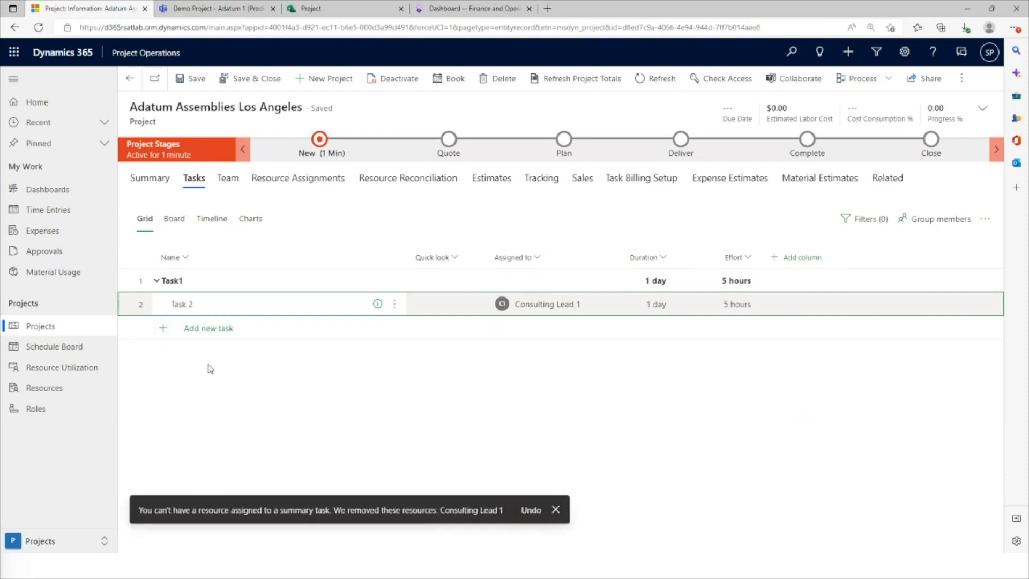
# Add a second subtask named "Task 3" under Task1, assigned to Consulting Lead 1 with an effort of 1 hour
pyautogui.click(218, 331)
pyautogui.write('Task 2')
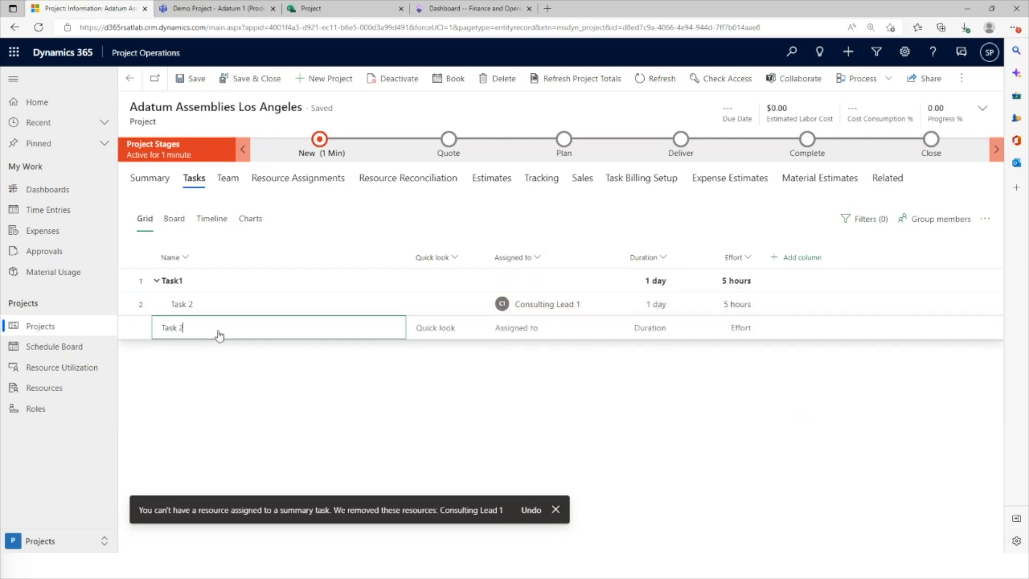
pyautogui.press('BackSpace')
pyautogui.write('3')
pyautogui.press('Tab')
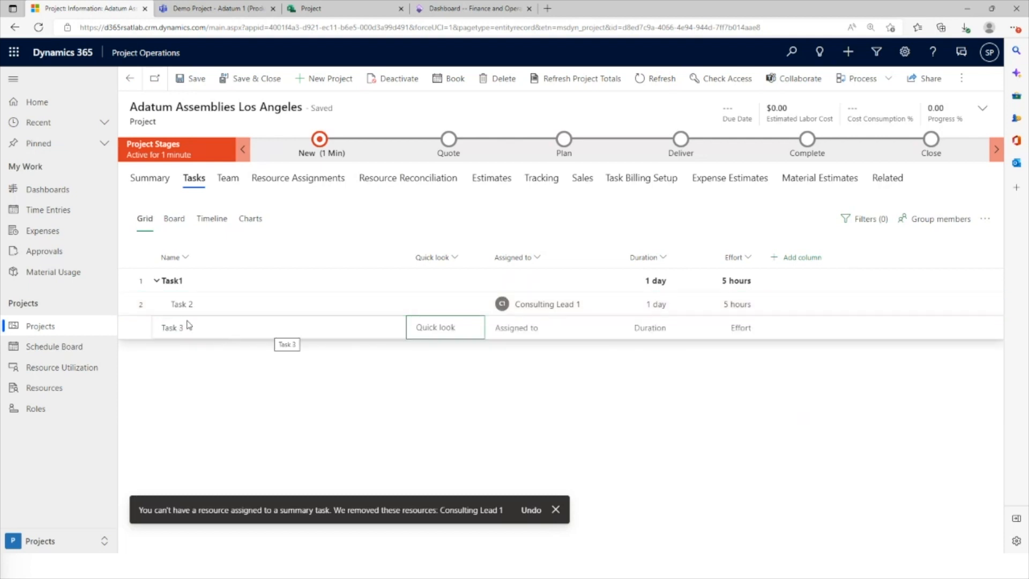
pyautogui.click(530, 328)
pyautogui.click(580, 328)
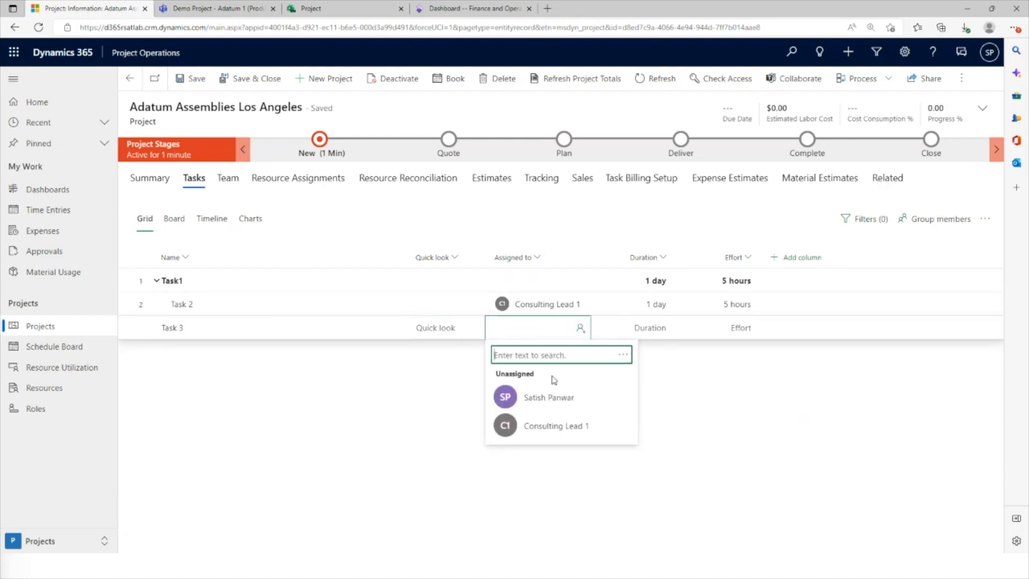
pyautogui.click(563, 427)
pyautogui.click(737, 328)
pyautogui.write('1 ho')
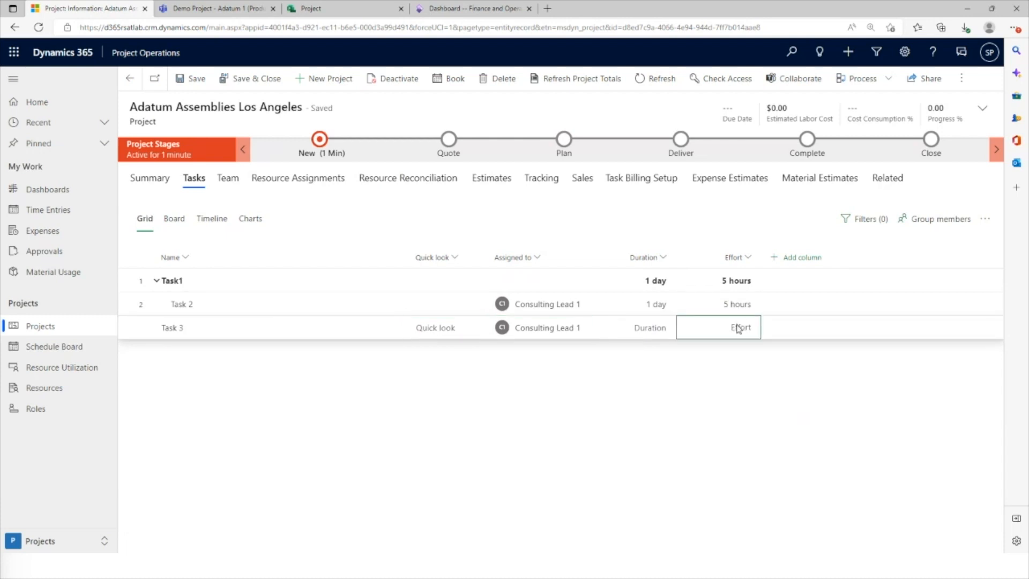
pyautogui.press('Return')
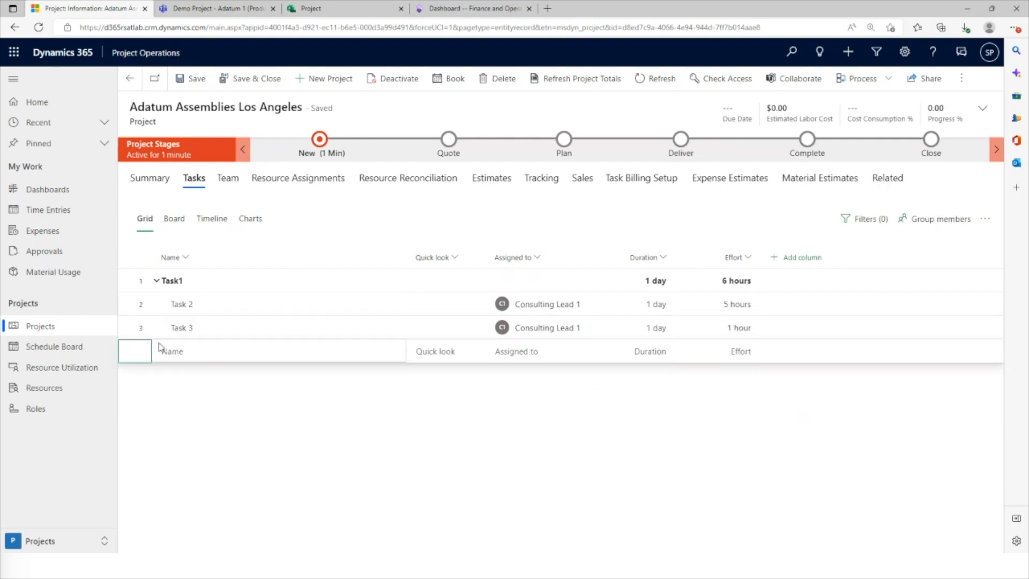
# Move Task 3 above Task1 in the grid and insert an untitled task above Task 3
pyautogui.moveTo(126, 326); pyautogui.dragTo(131, 276)
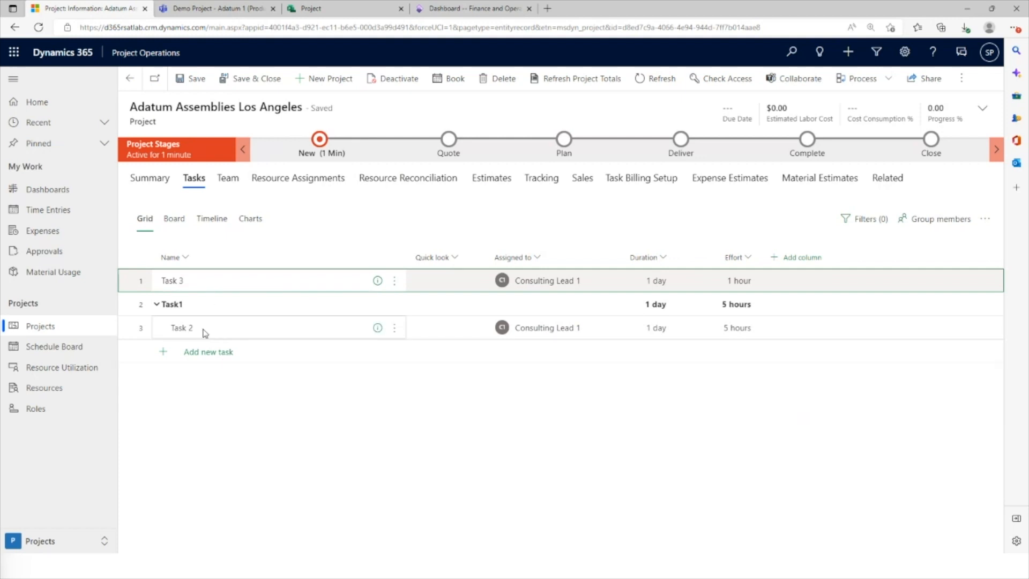
pyautogui.click(394, 304)
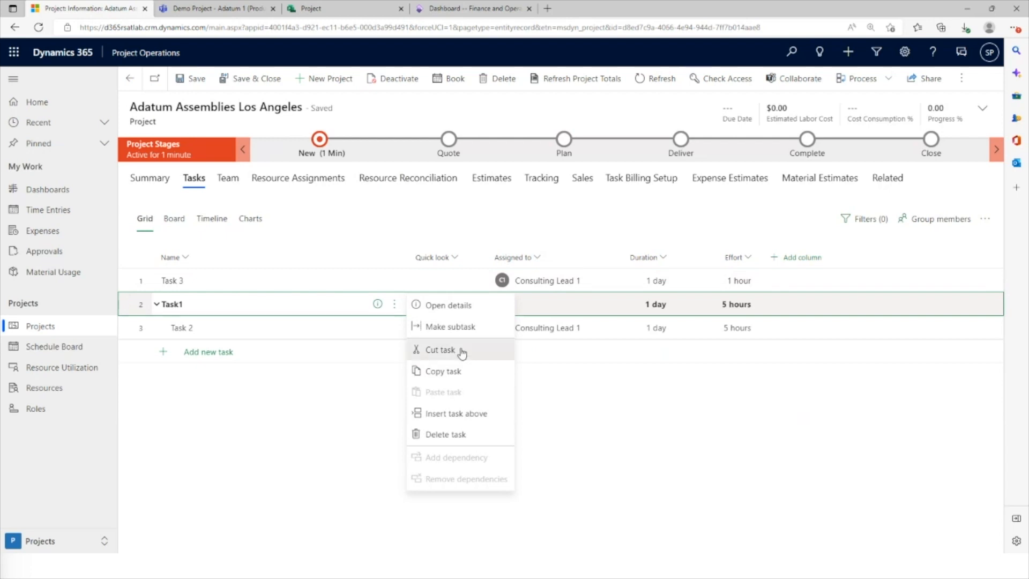
pyautogui.click(440, 349)
pyautogui.rightClick(138, 281)
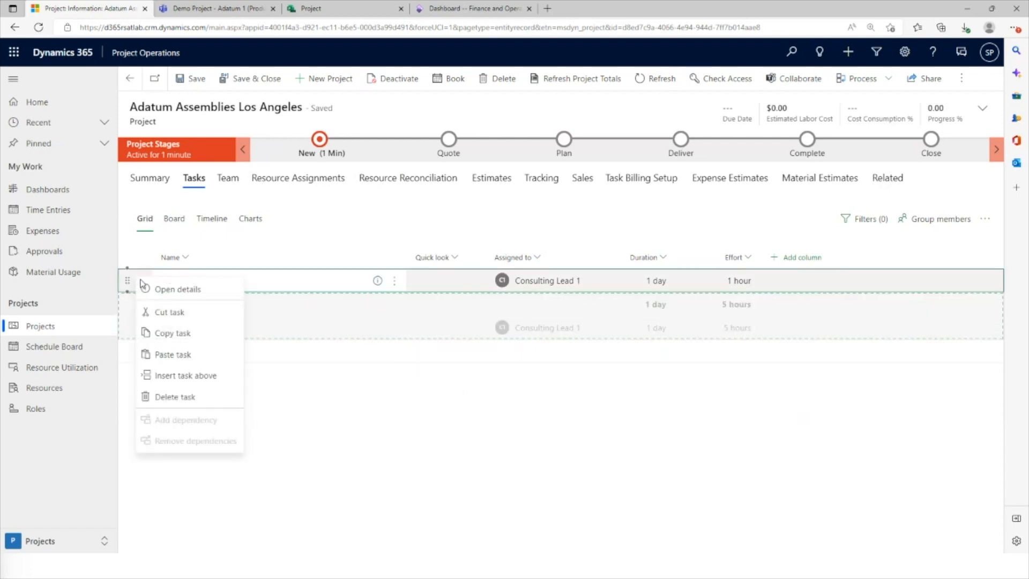
pyautogui.click(184, 375)
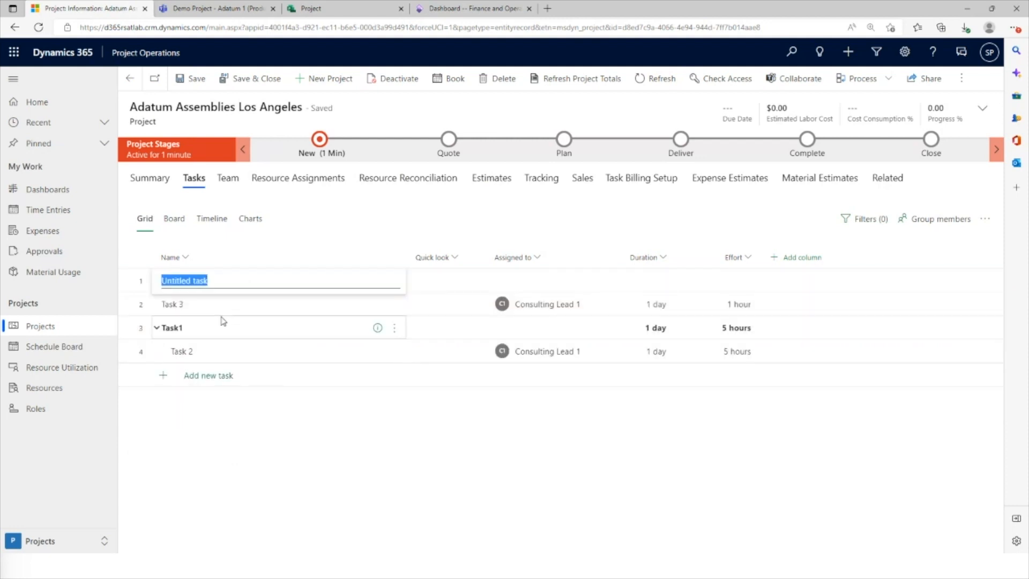
pyautogui.click(195, 303)
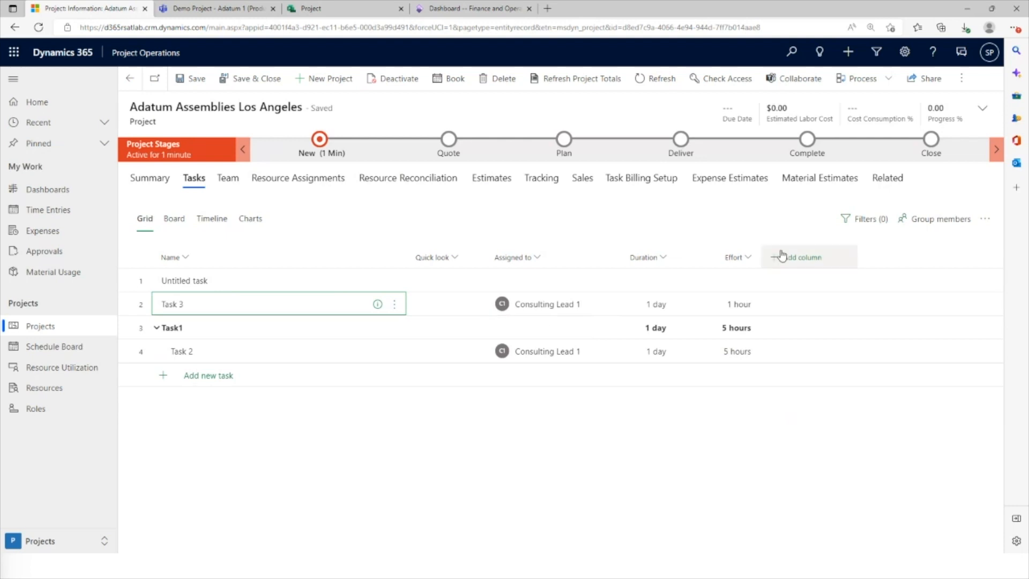
# Add a Bucket column to the task grid and create a bucket named "Design" on the task board
pyautogui.click(787, 257)
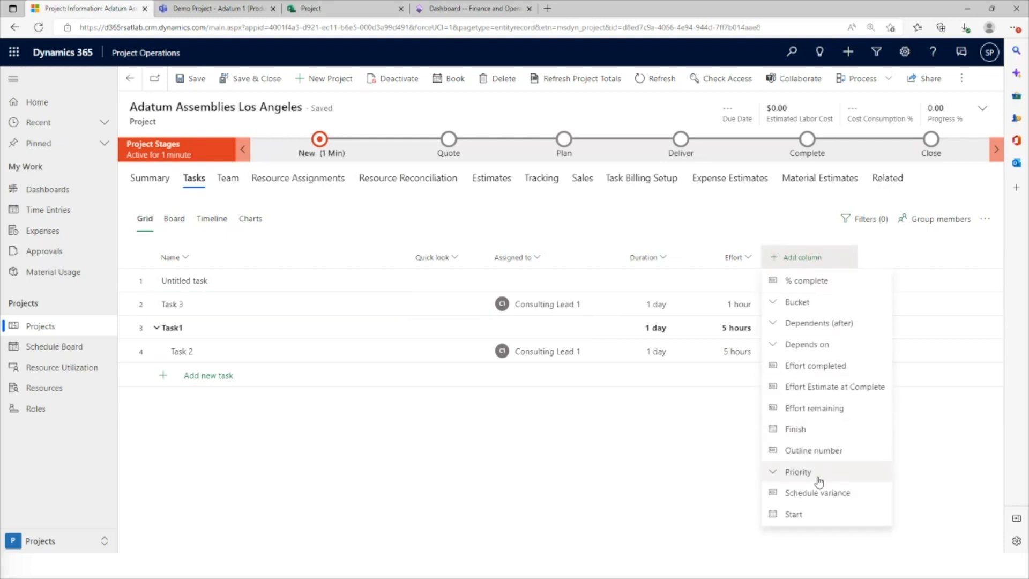
pyautogui.click(804, 303)
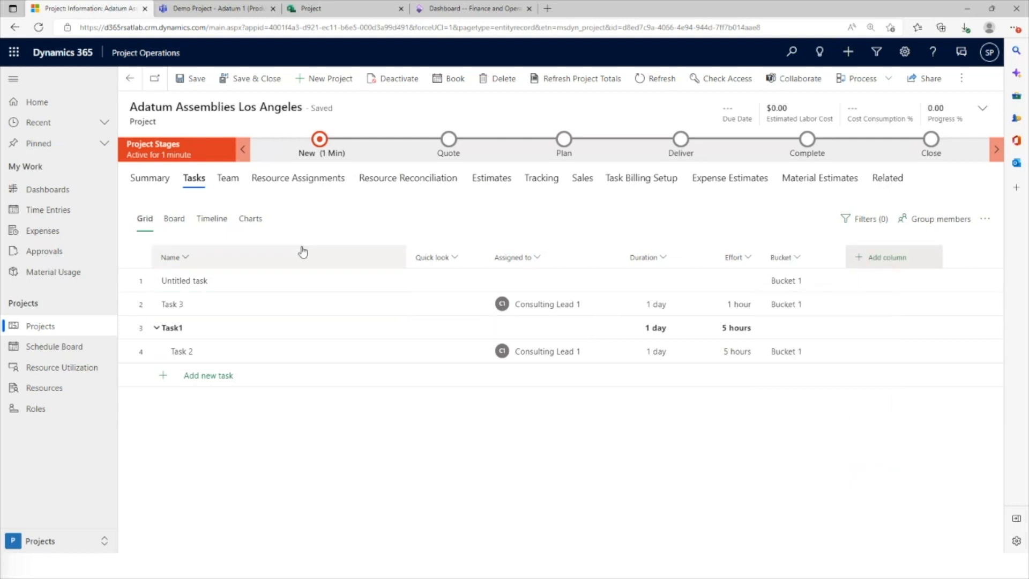
pyautogui.click(175, 220)
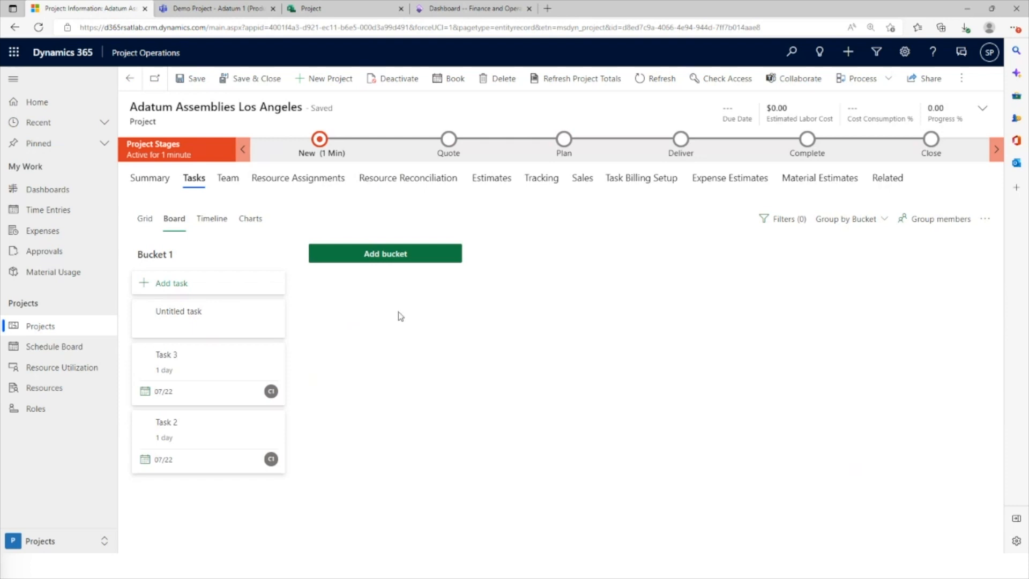
pyautogui.click(394, 256)
pyautogui.write('D')
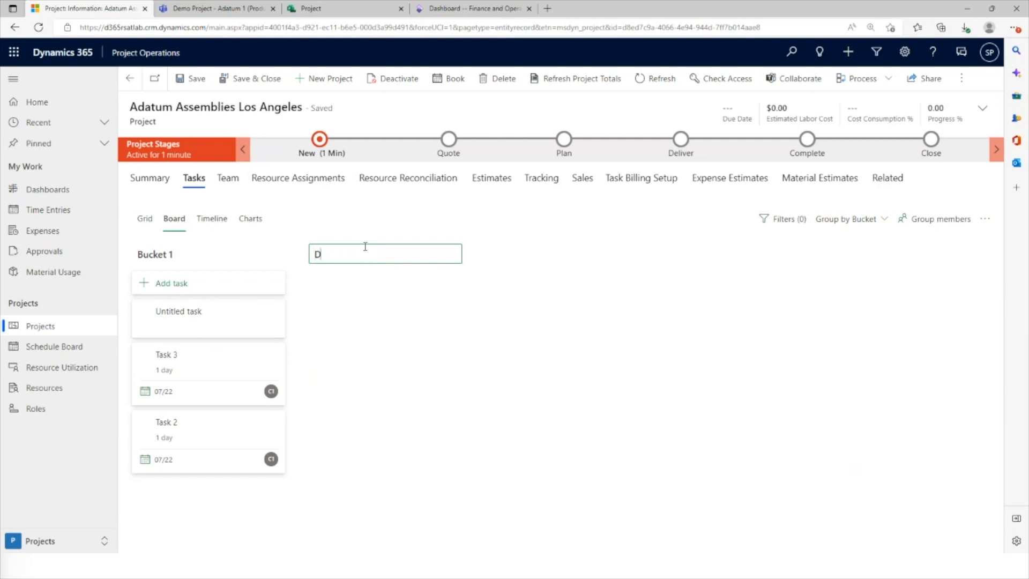
pyautogui.write('esign')
pyautogui.press('Return')
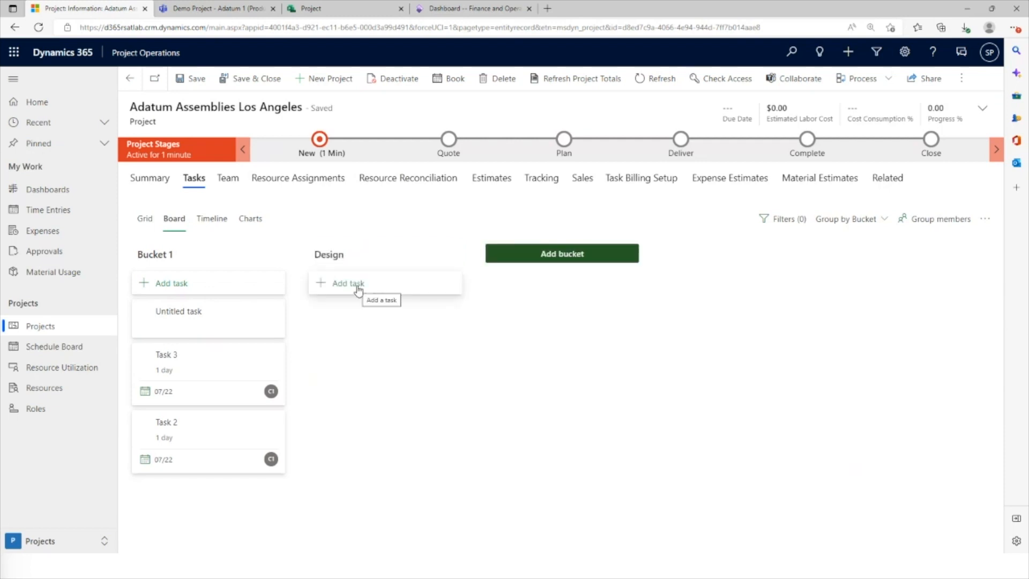
# Change Task 2's bucket to Design in the grid and check its placement on the board
pyautogui.click(144, 220)
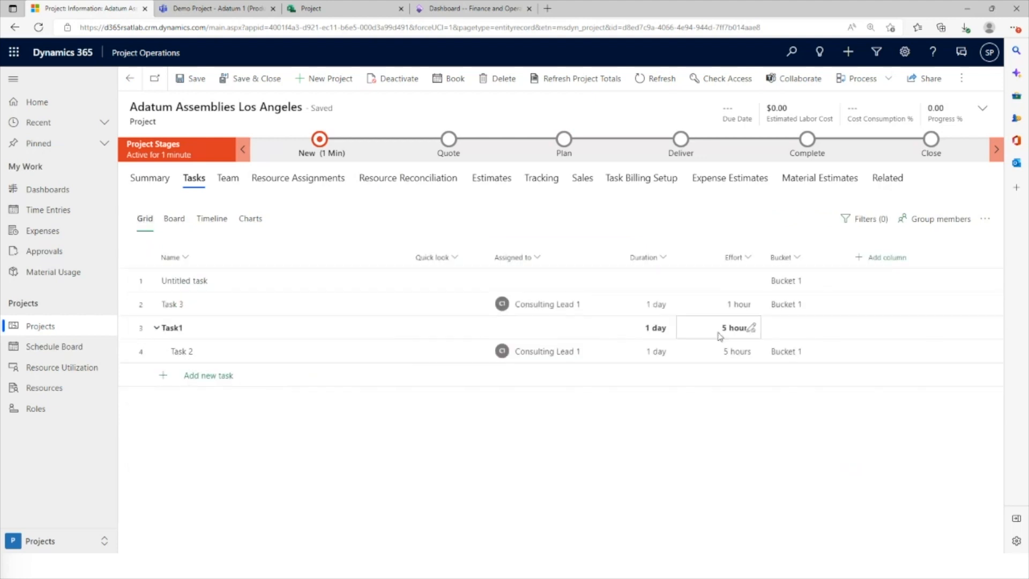
pyautogui.click(792, 352)
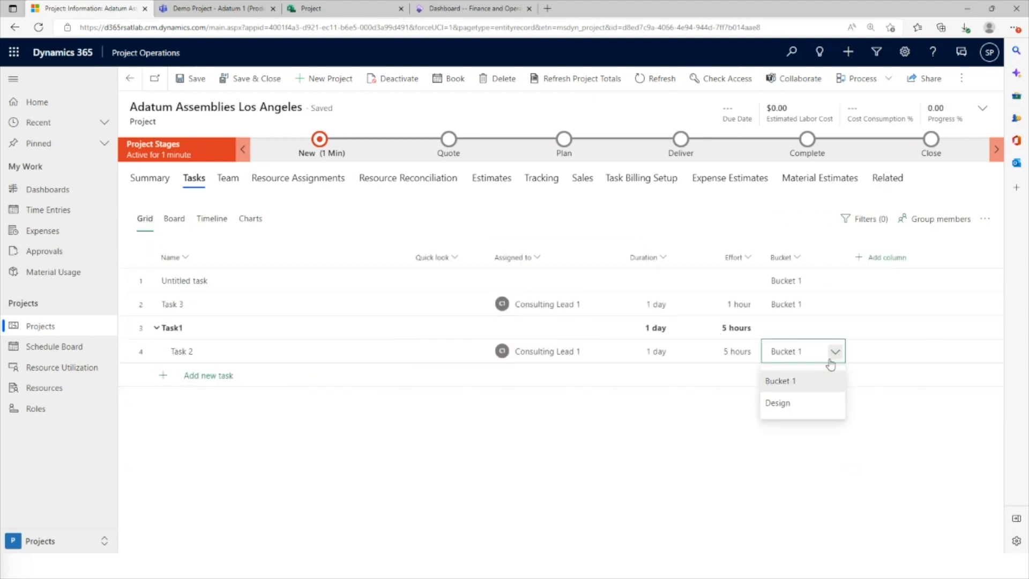
pyautogui.click(773, 405)
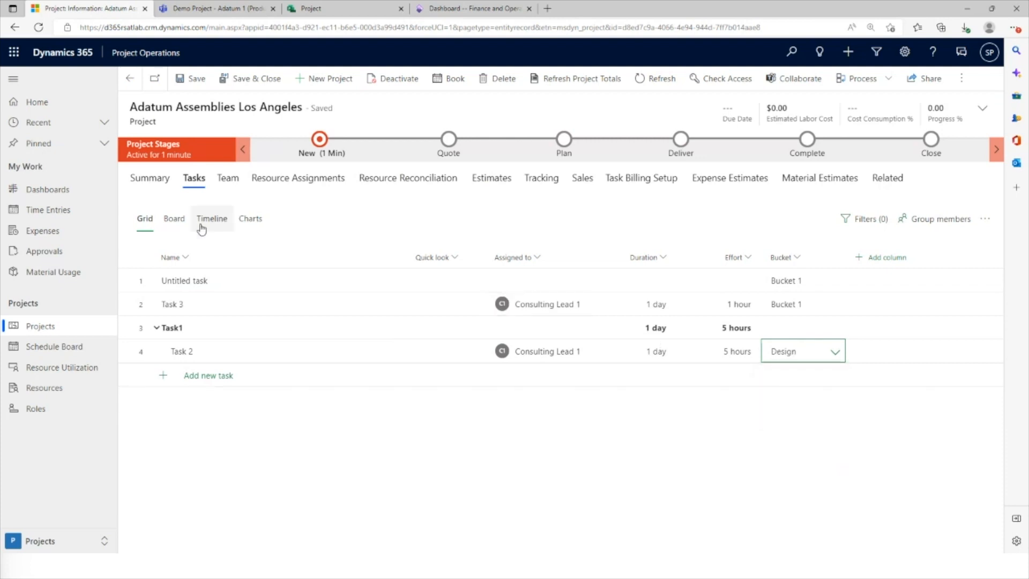
pyautogui.click(179, 221)
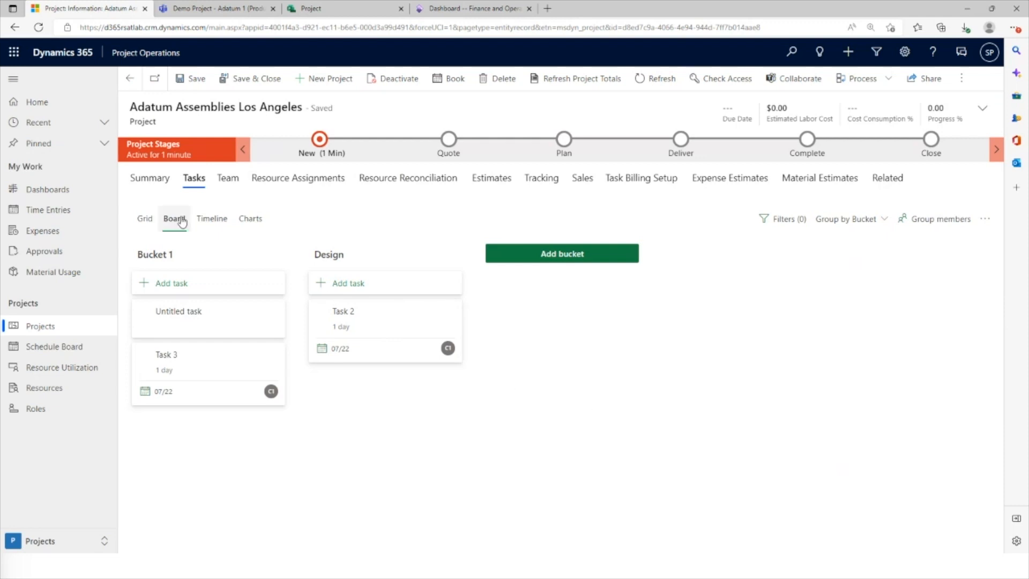
# On the timeline, make Task 2 depend on Task 3 and extend Task 2's bar to July 28, about 3.88 days long
pyautogui.click(212, 220)
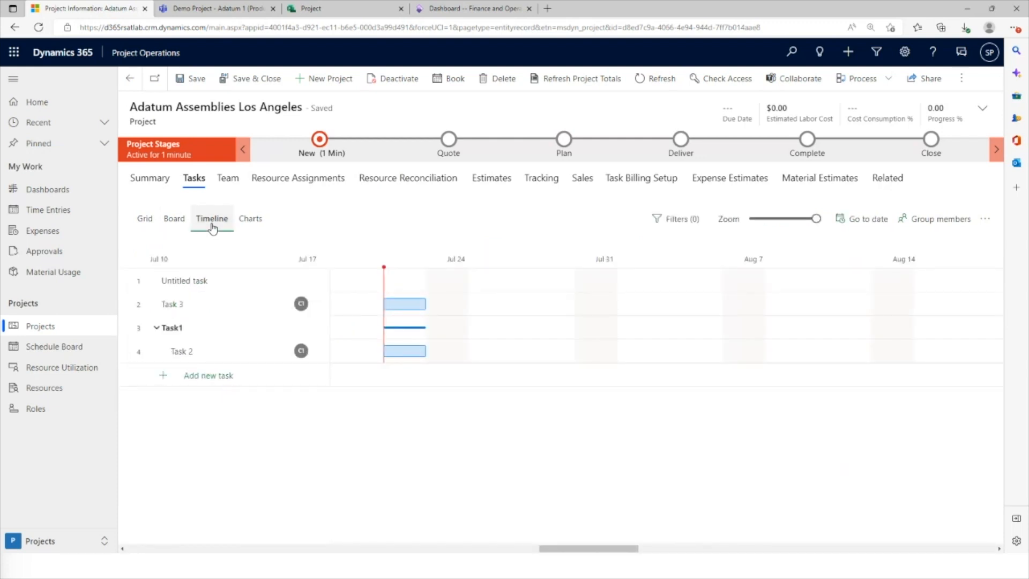
pyautogui.click(405, 351)
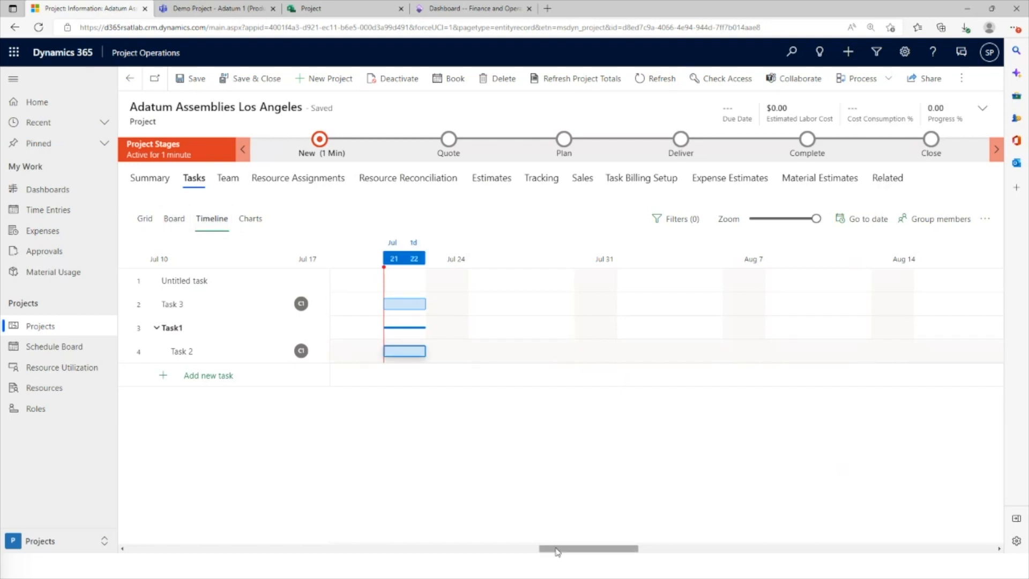
pyautogui.moveTo(557, 552); pyautogui.dragTo(540, 552)
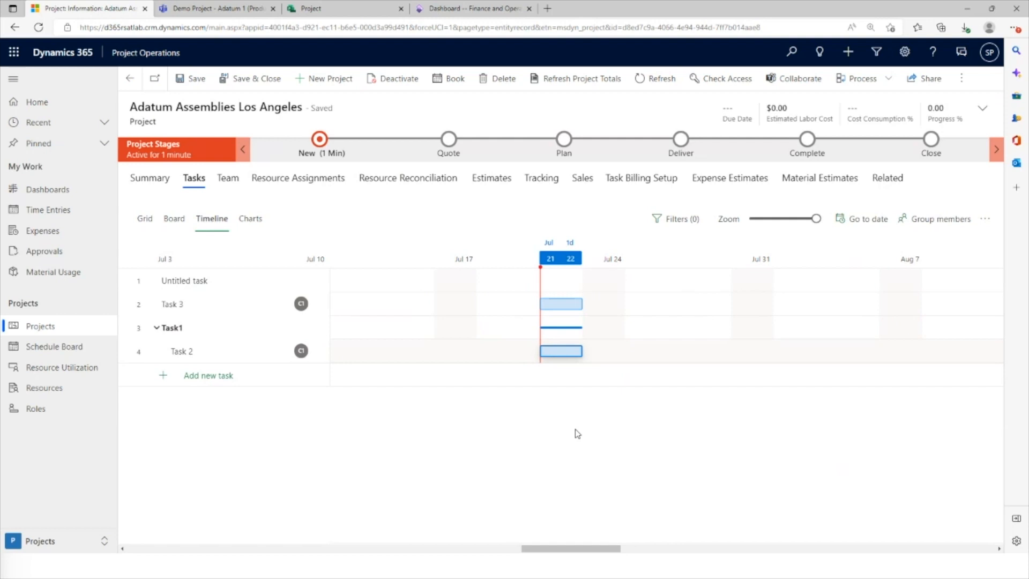
pyautogui.moveTo(579, 305)
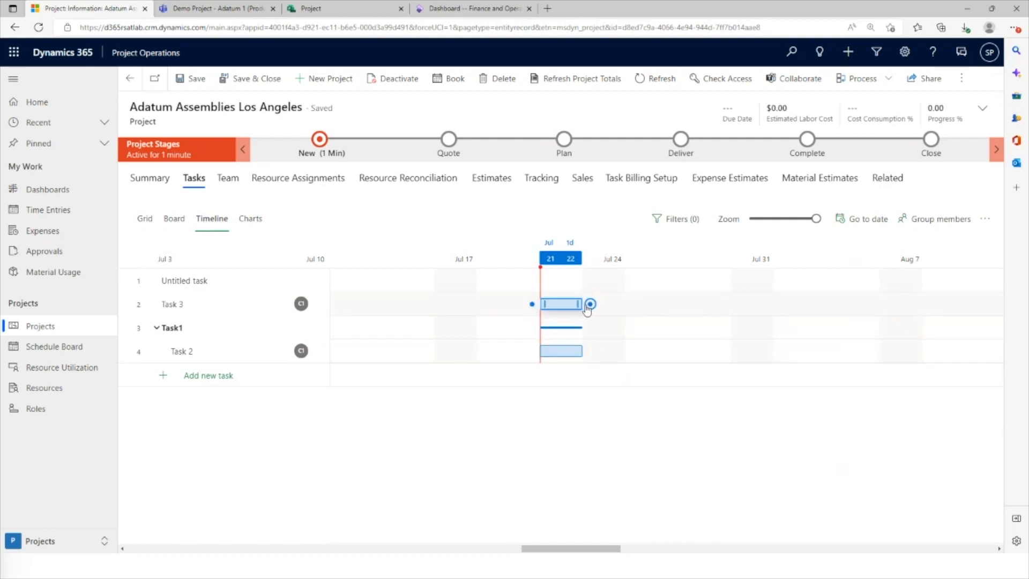
pyautogui.moveTo(588, 307); pyautogui.dragTo(611, 349)
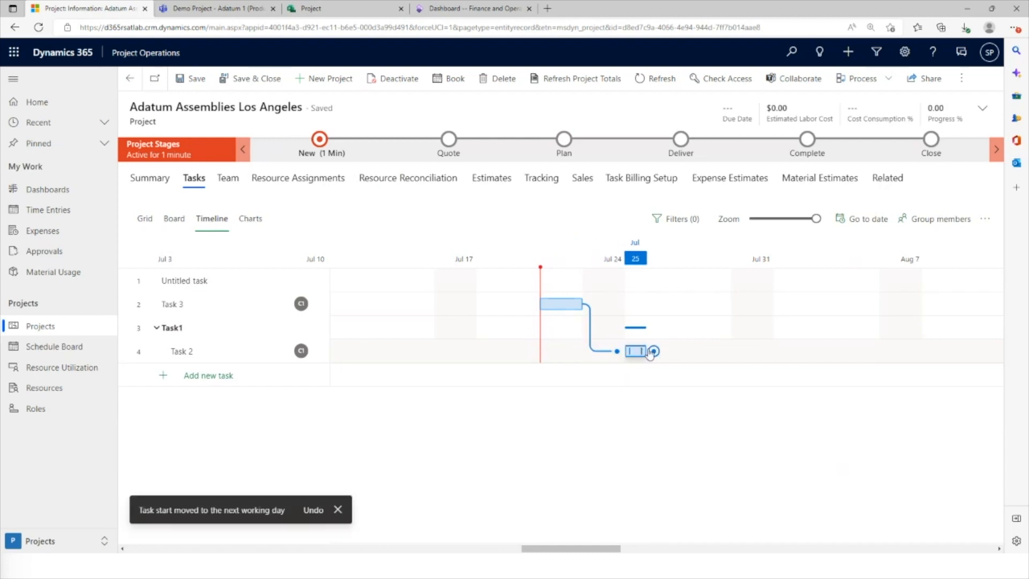
pyautogui.moveTo(650, 352); pyautogui.dragTo(716, 351)
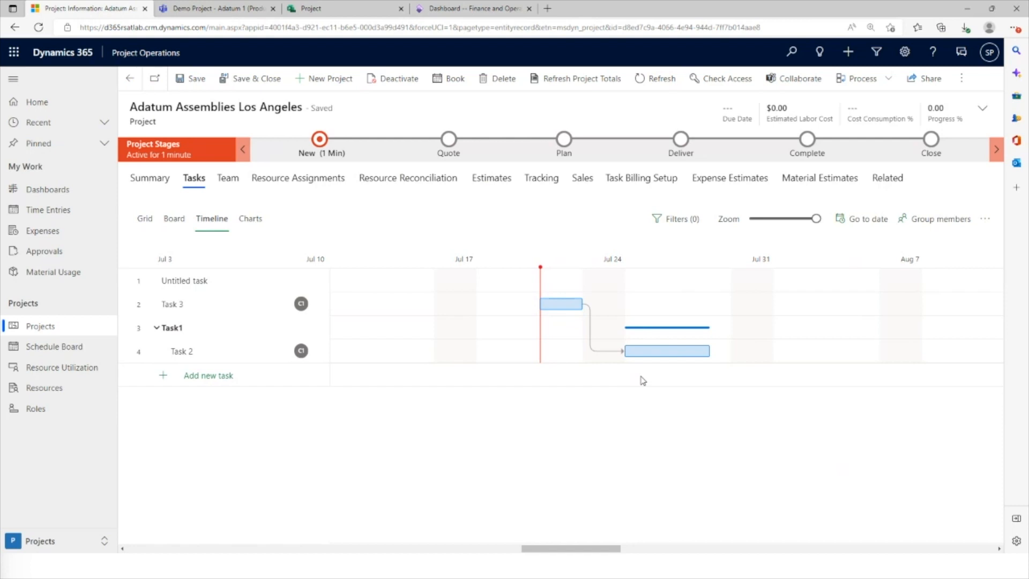
pyautogui.click(648, 354)
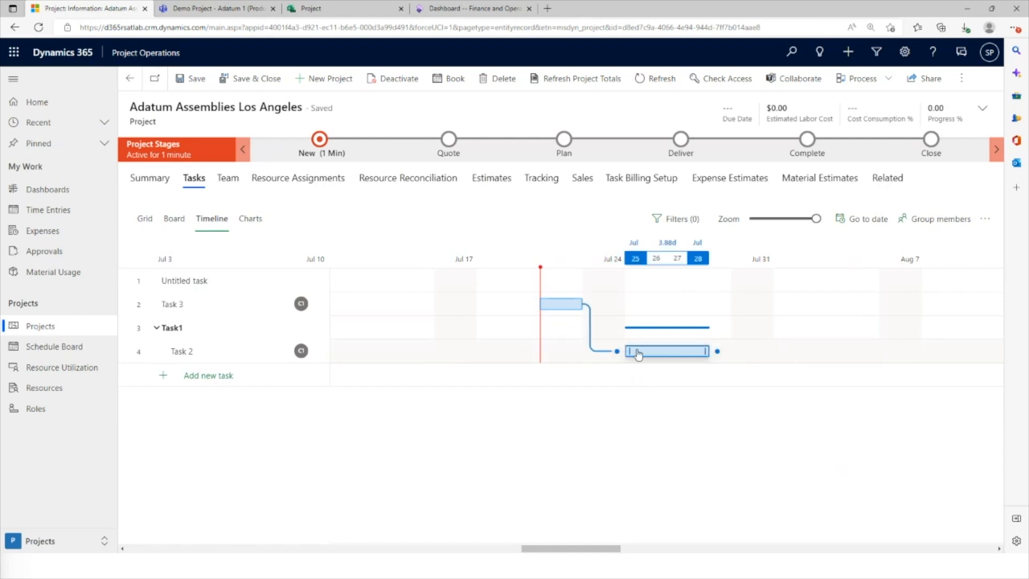
pyautogui.click(520, 346)
# Review the project's task charts and its list of team members
pyautogui.click(256, 223)
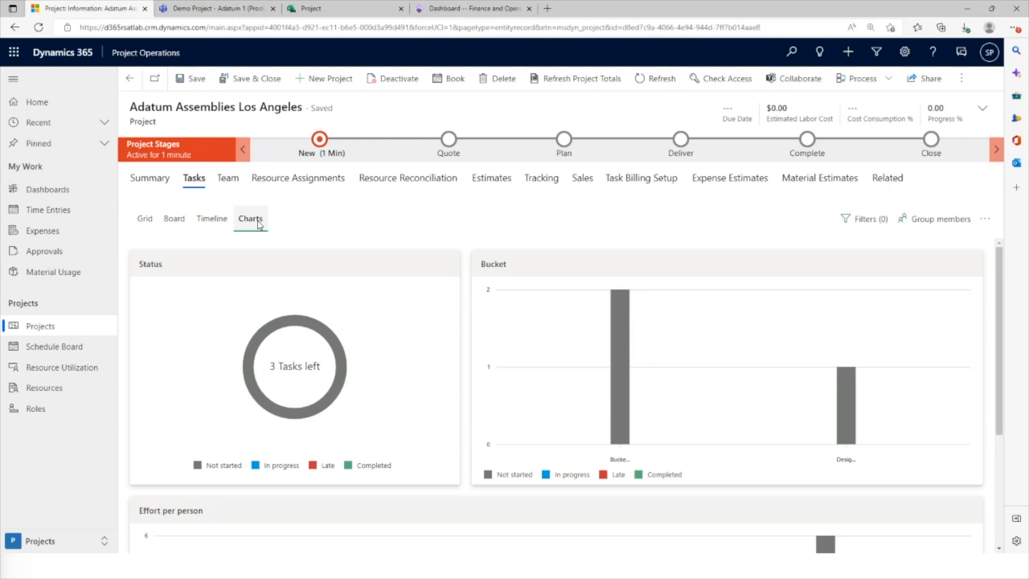
pyautogui.click(225, 182)
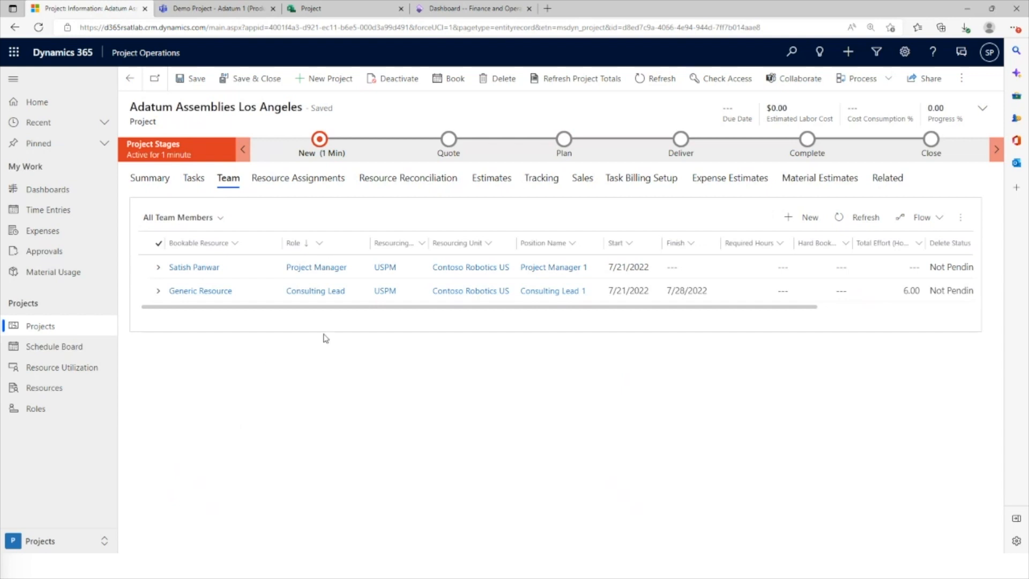
# Review the tasks assigned to the Generic Resource, the project's resource assignments and its resource reconciliation
pyautogui.click(159, 292)
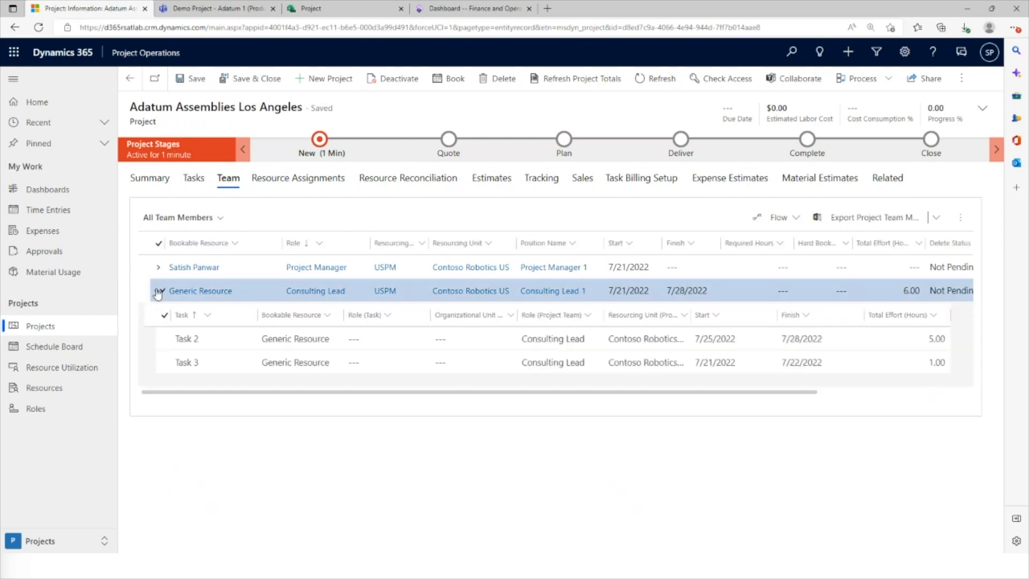
pyautogui.click(158, 292)
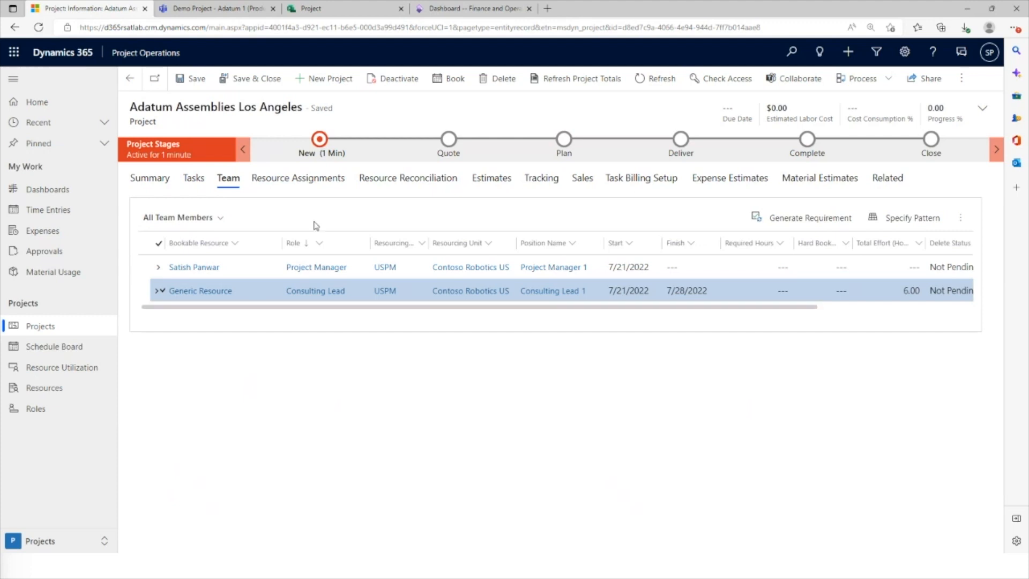
pyautogui.click(325, 181)
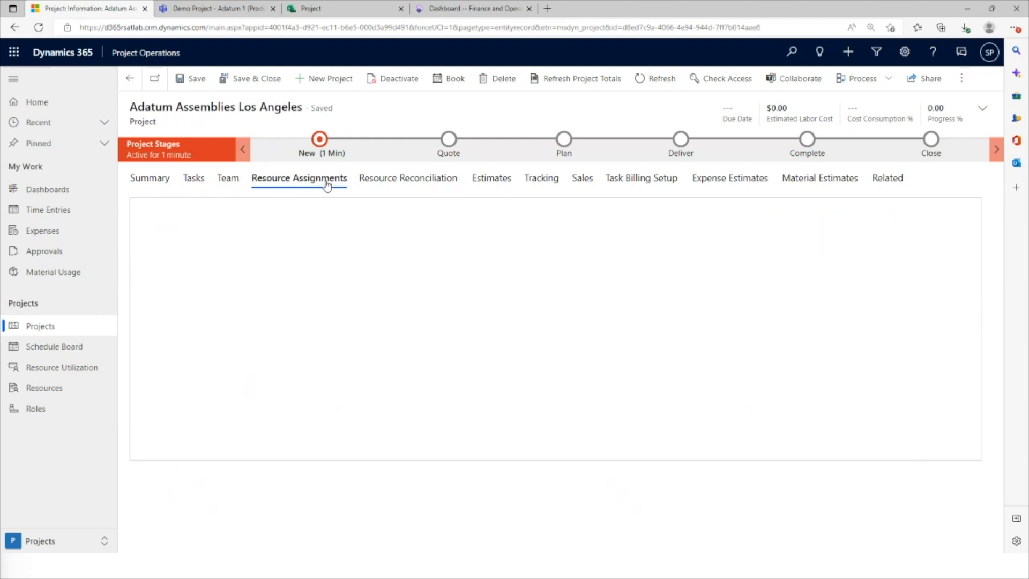
pyautogui.click(384, 182)
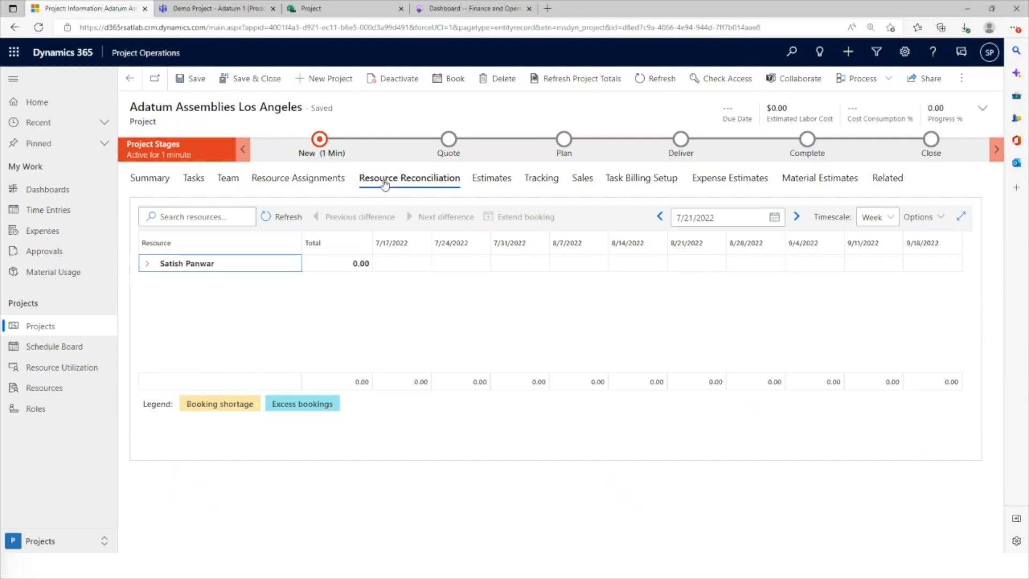
# Review the project's estimates, checking the time scale options and time-phasing the figures by Sales
pyautogui.click(491, 186)
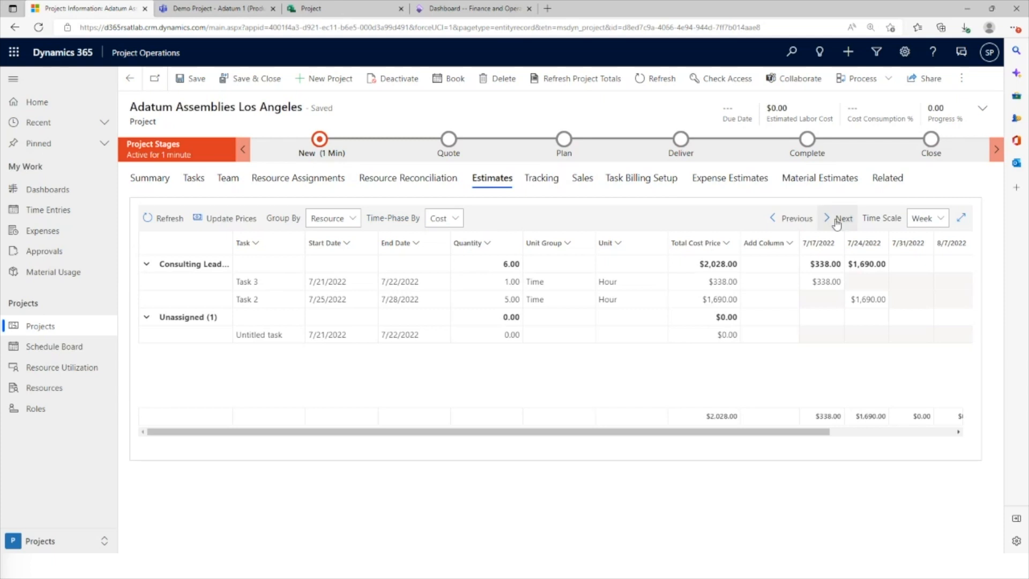
pyautogui.click(929, 224)
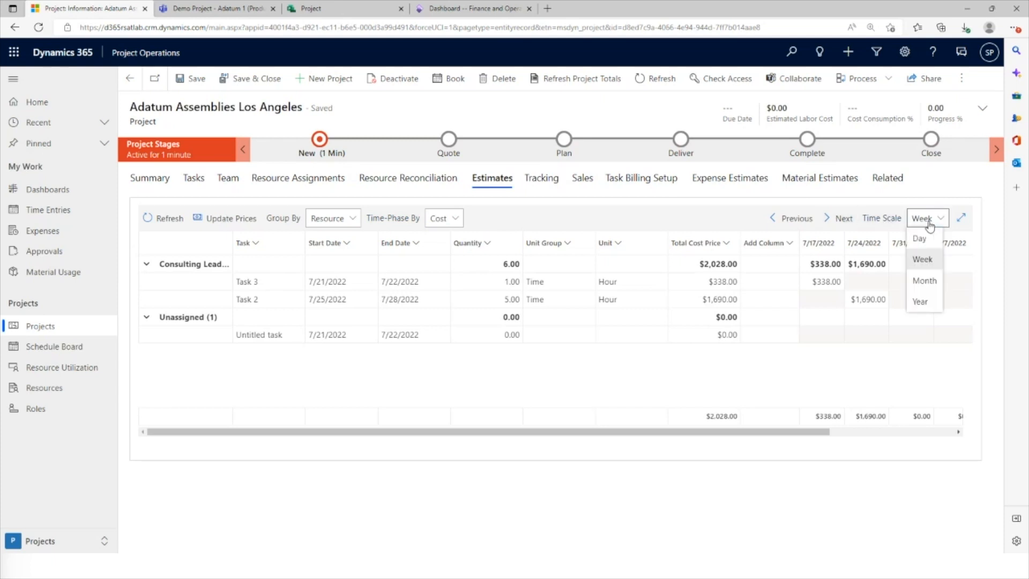
pyautogui.click(716, 218)
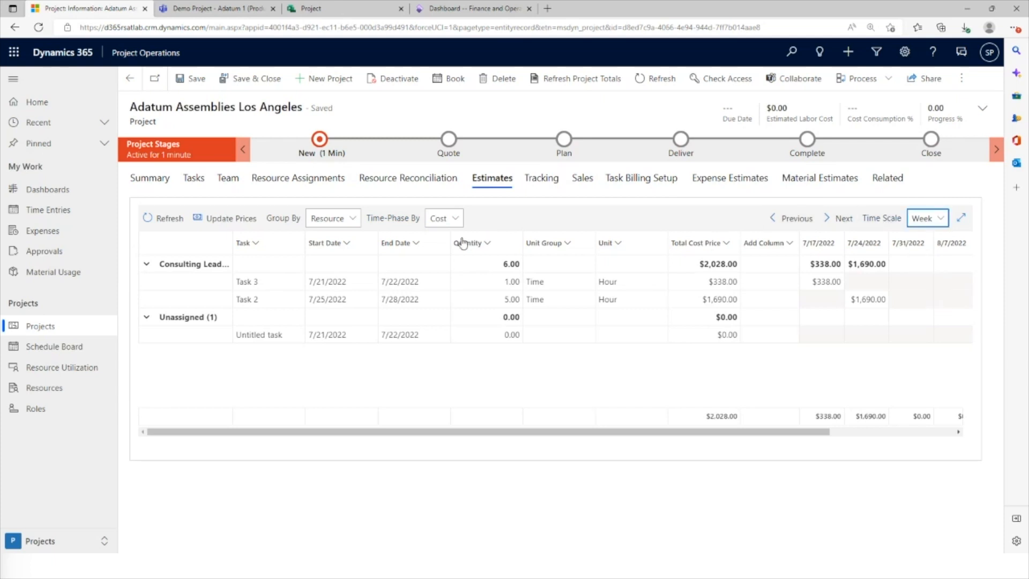
pyautogui.click(435, 223)
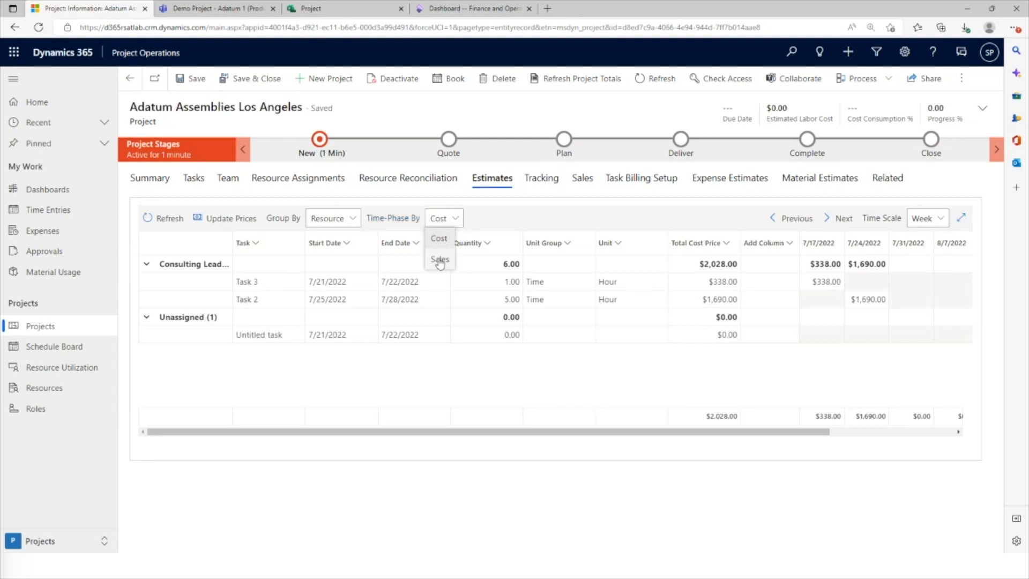
pyautogui.click(439, 260)
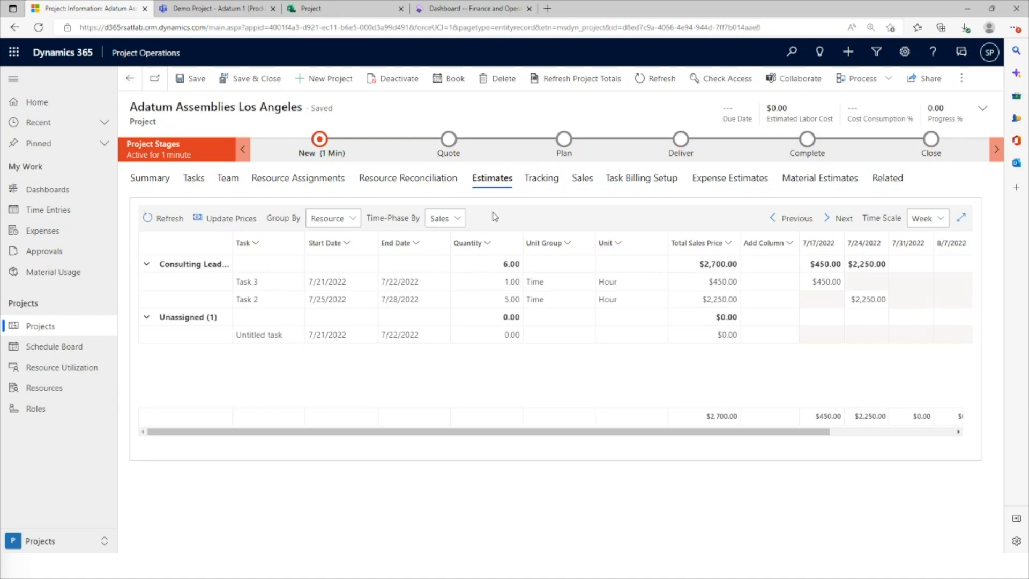
pyautogui.click(210, 223)
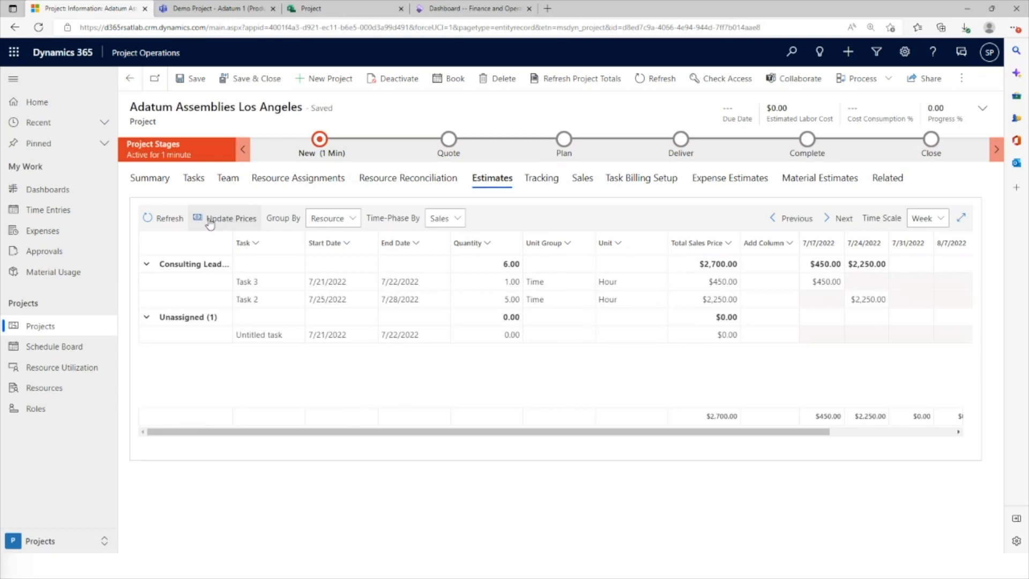
# In the project's effort tracking, set Task 2's remaining effort to 1 hour
pyautogui.click(546, 182)
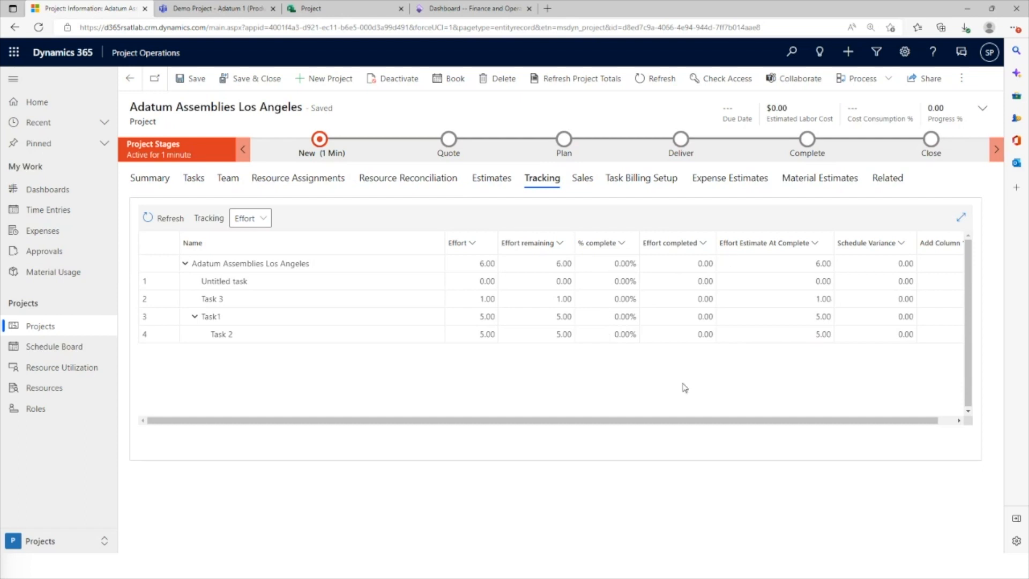
pyautogui.click(533, 302)
pyautogui.click(473, 332)
pyautogui.click(531, 334)
pyautogui.click(531, 334)
pyautogui.moveTo(544, 333); pyautogui.dragTo(574, 336)
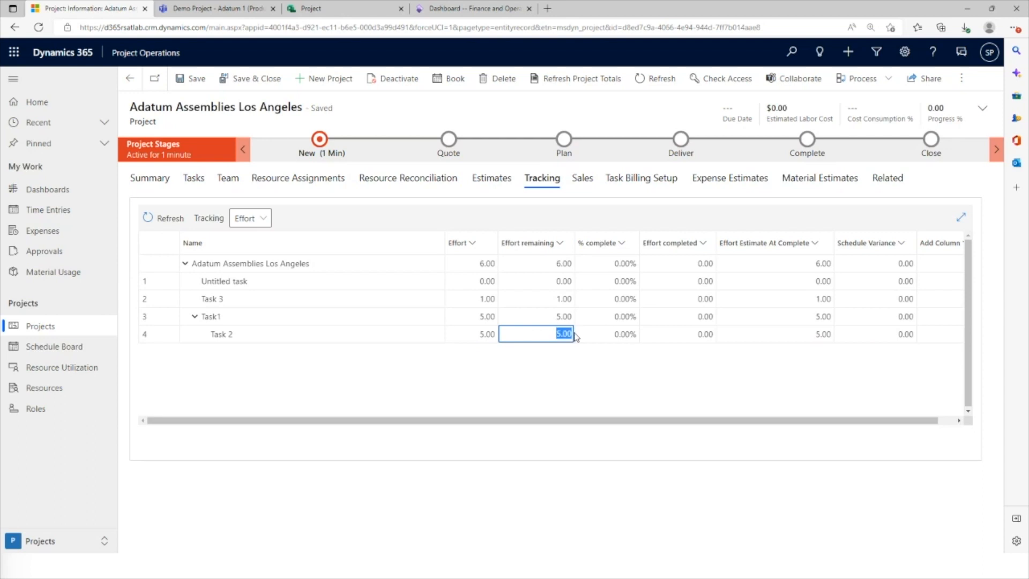
pyautogui.write('1')
pyautogui.press('Tab')
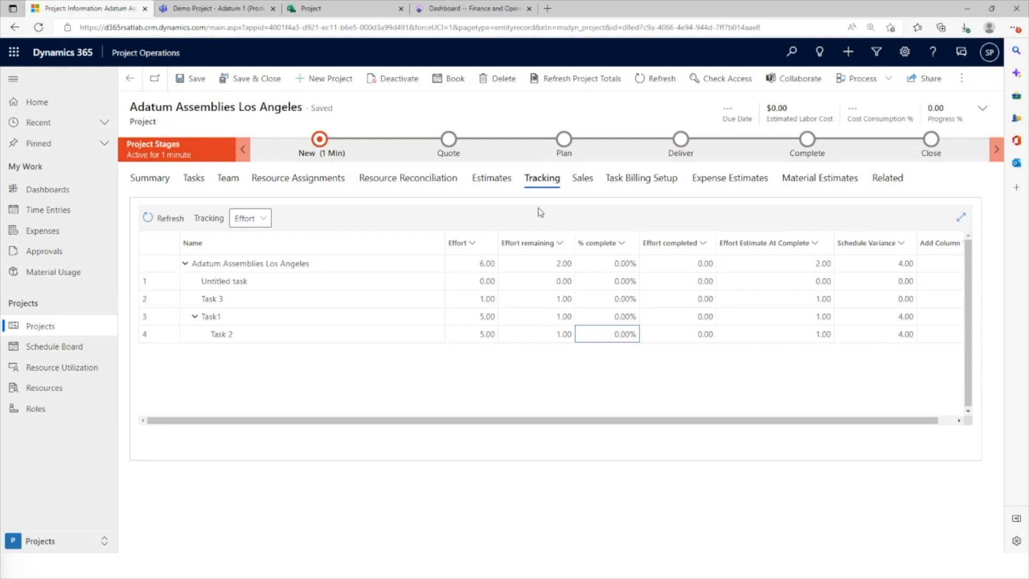
# Review the project's sales contract lines, its project-level billing associations and the available related record types
pyautogui.click(587, 180)
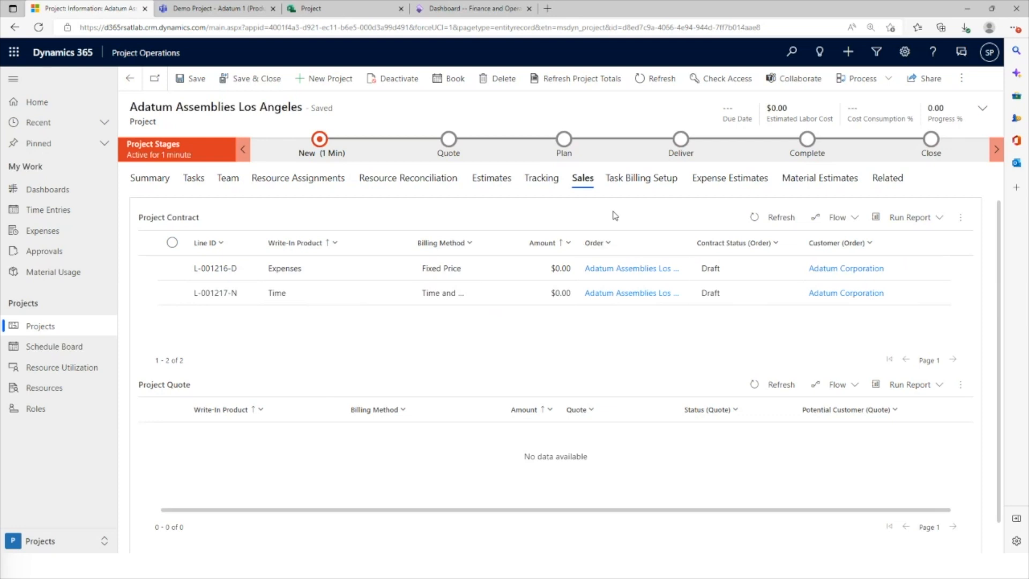
pyautogui.click(649, 182)
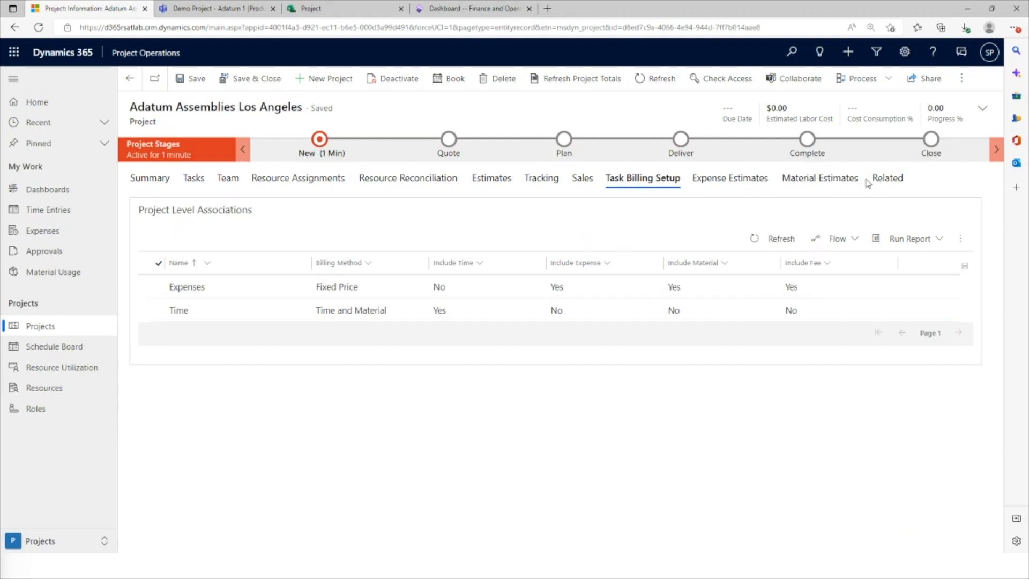
pyautogui.click(887, 177)
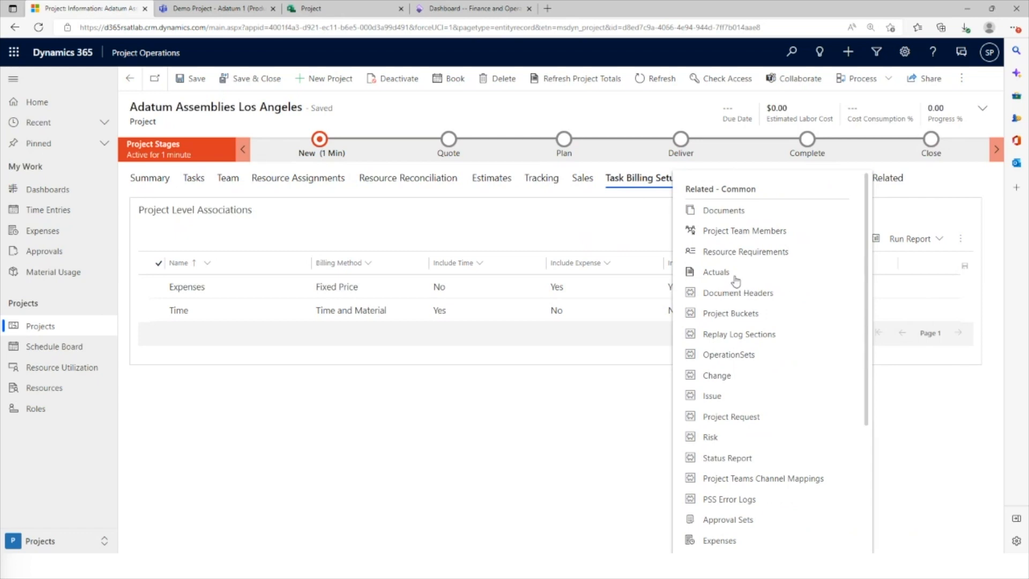
pyautogui.click(571, 221)
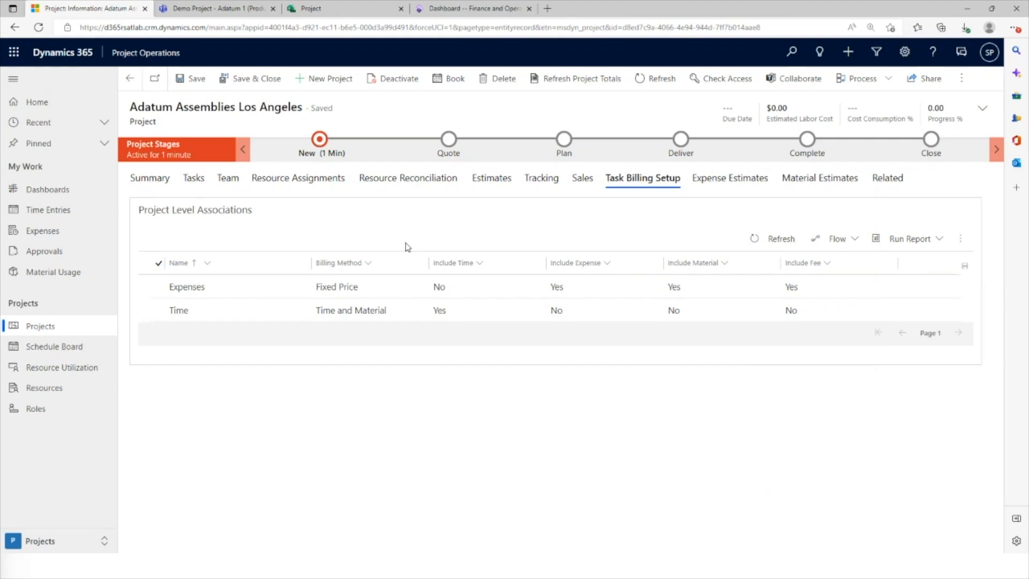
# Open the project contract's Time line and set its included tasks to "Selected project tasks only"
pyautogui.click(583, 178)
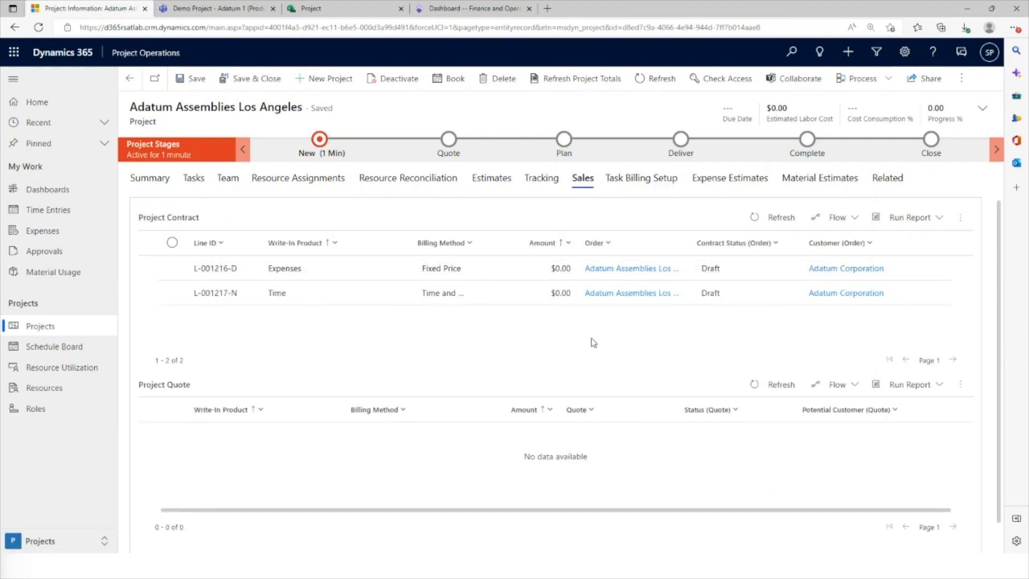
pyautogui.click(609, 270)
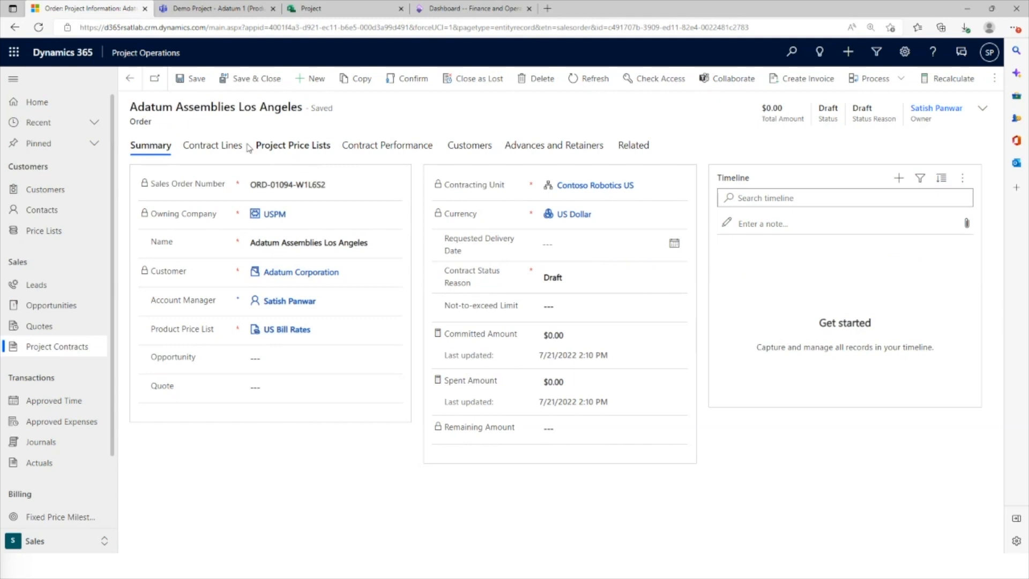
pyautogui.click(219, 145)
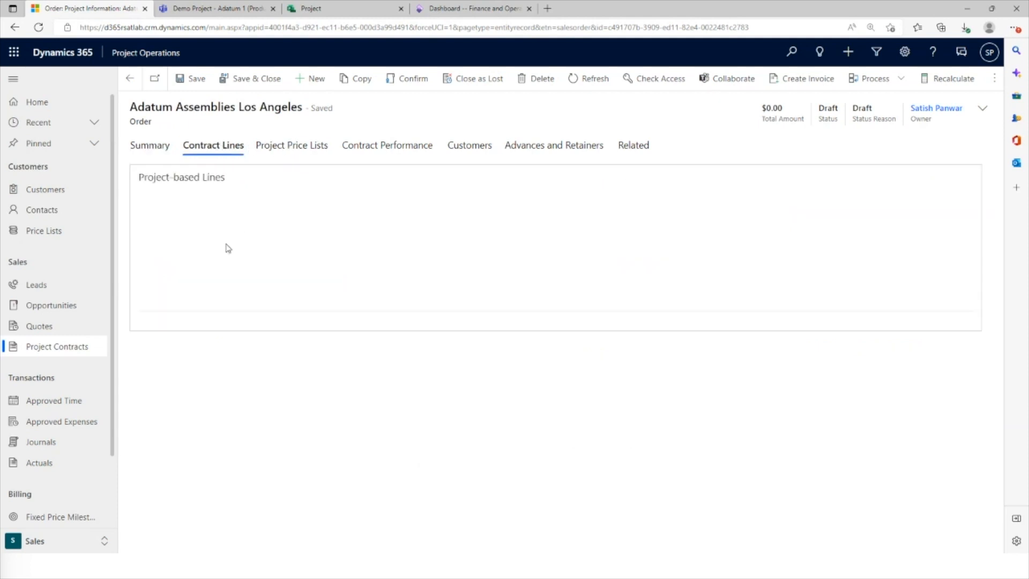
pyautogui.click(272, 260)
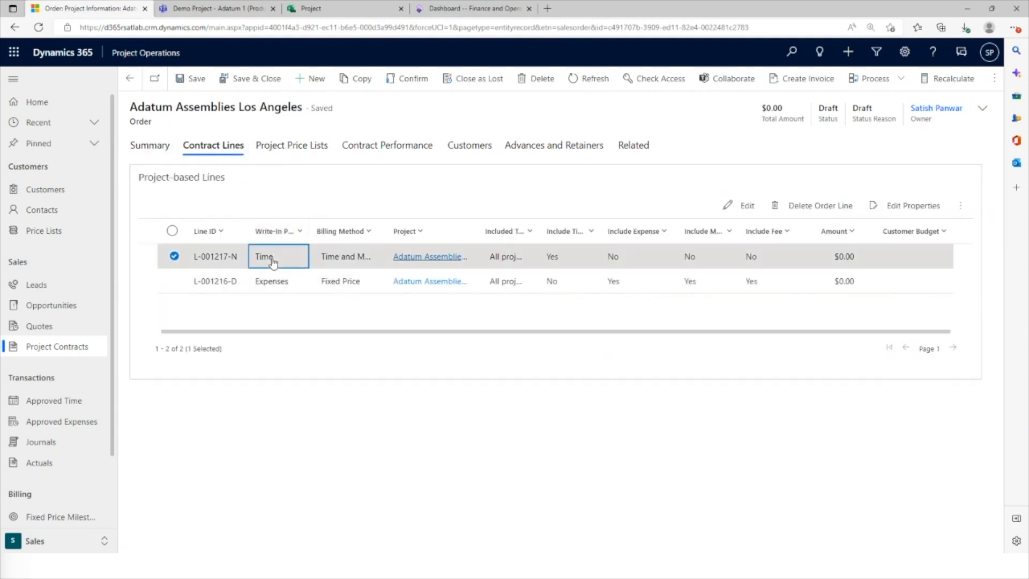
pyautogui.doubleClick(272, 260)
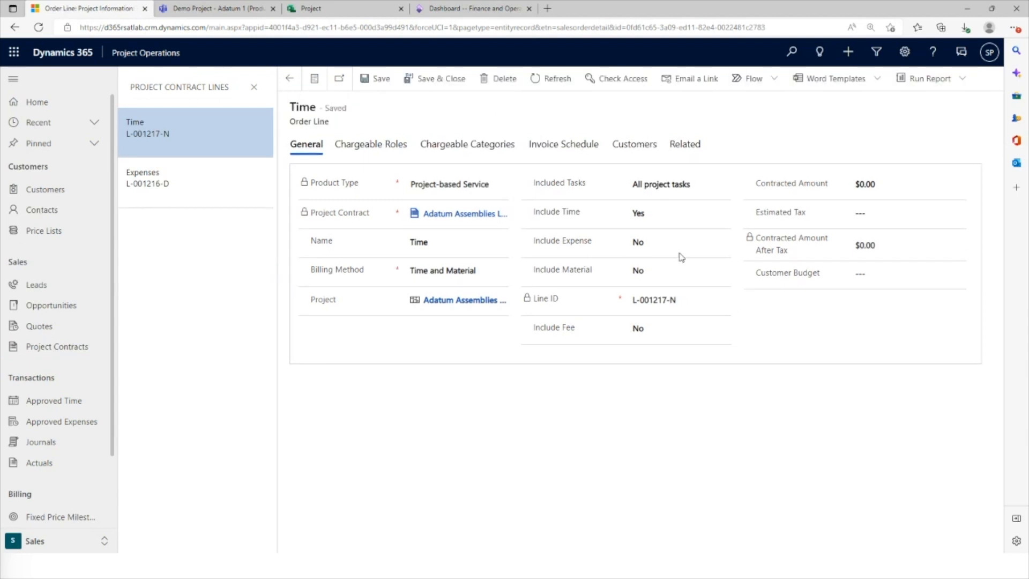
pyautogui.click(672, 184)
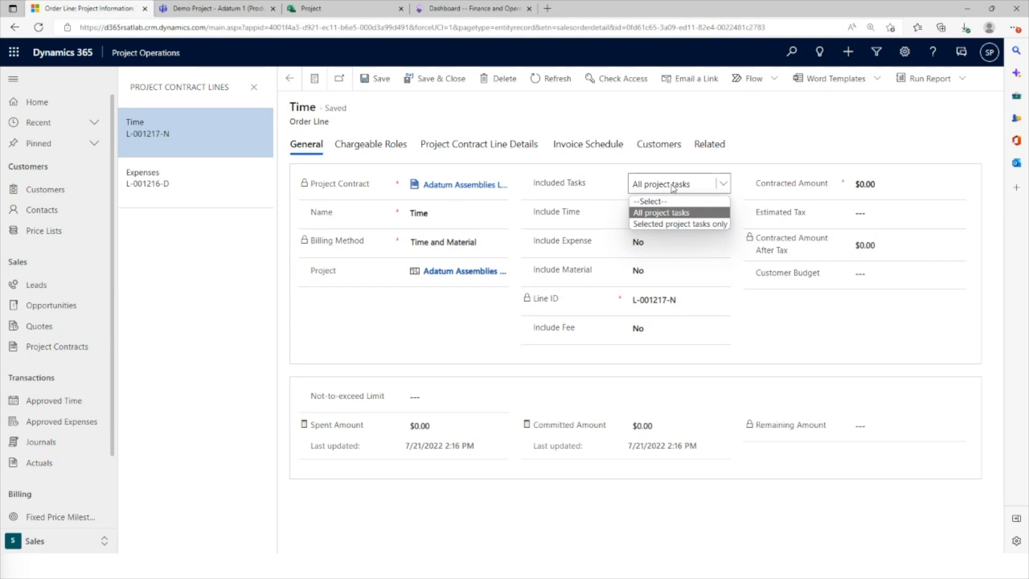
pyautogui.click(703, 225)
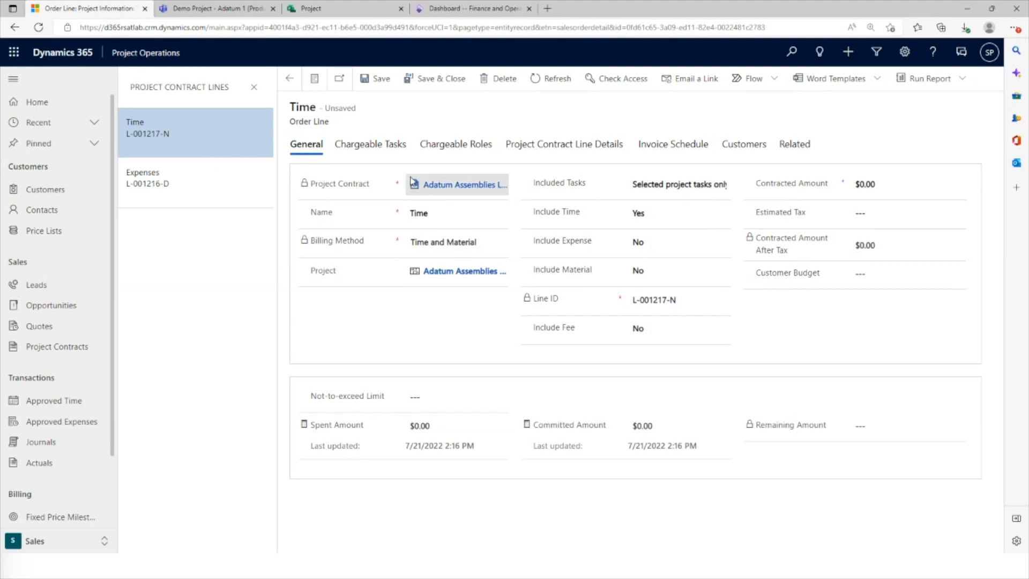
pyautogui.click(394, 151)
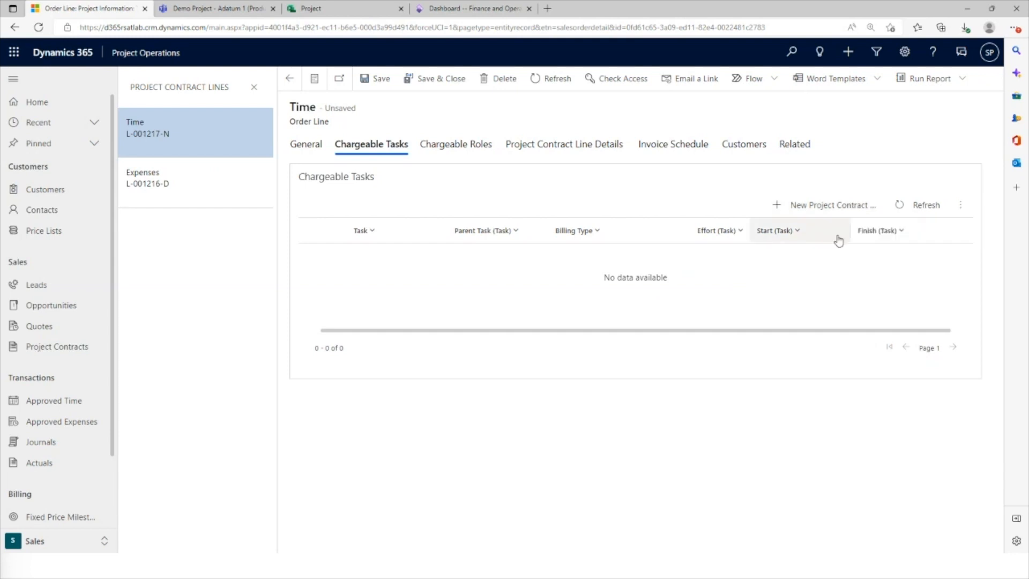
pyautogui.click(826, 209)
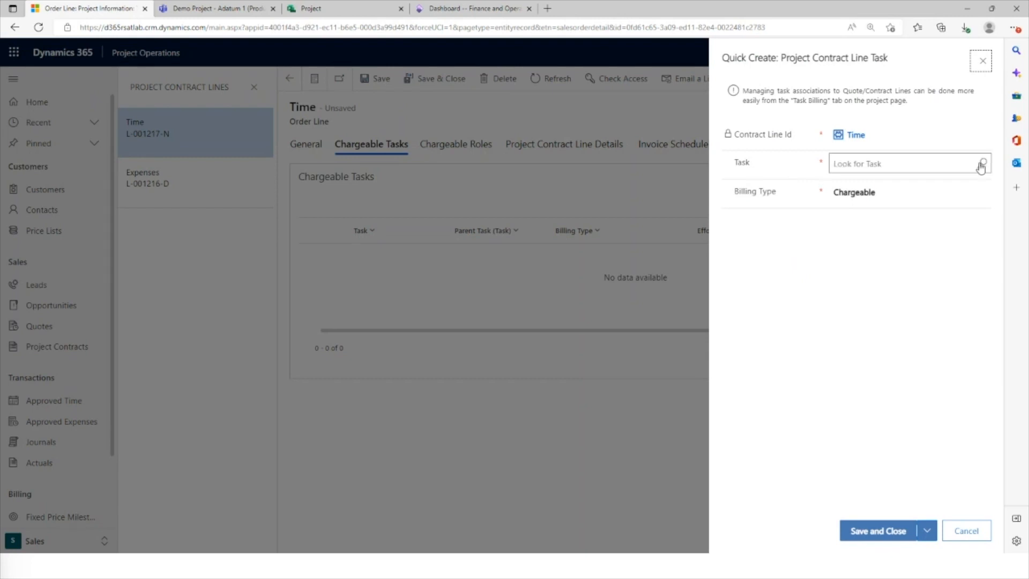
pyautogui.click(981, 163)
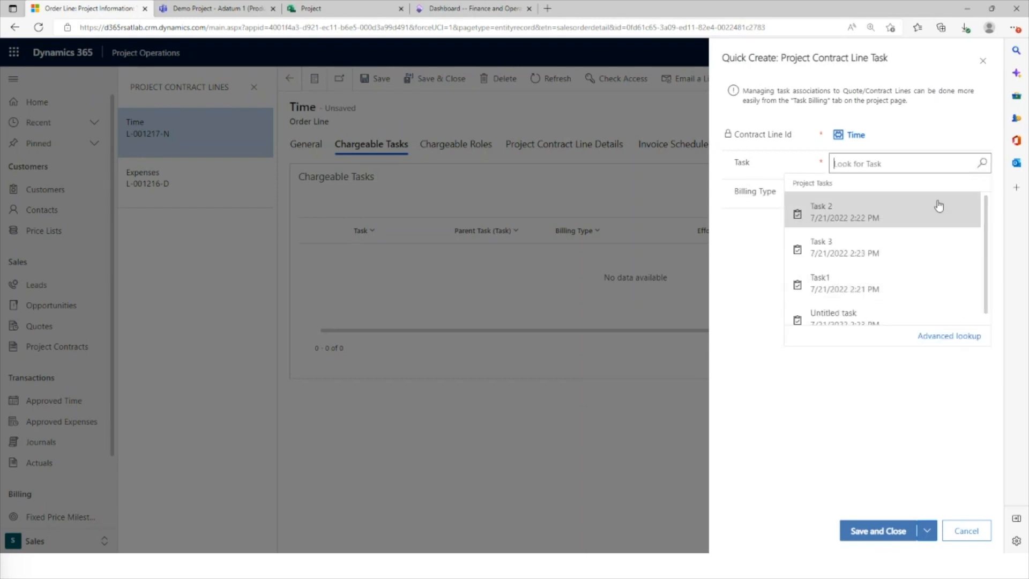
pyautogui.click(827, 224)
pyautogui.click(907, 193)
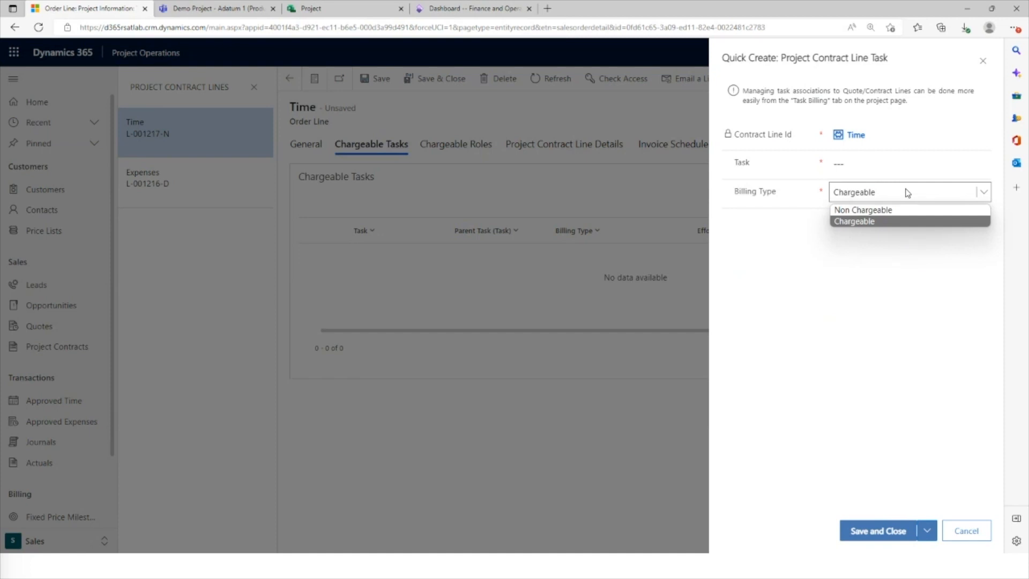
pyautogui.click(991, 529)
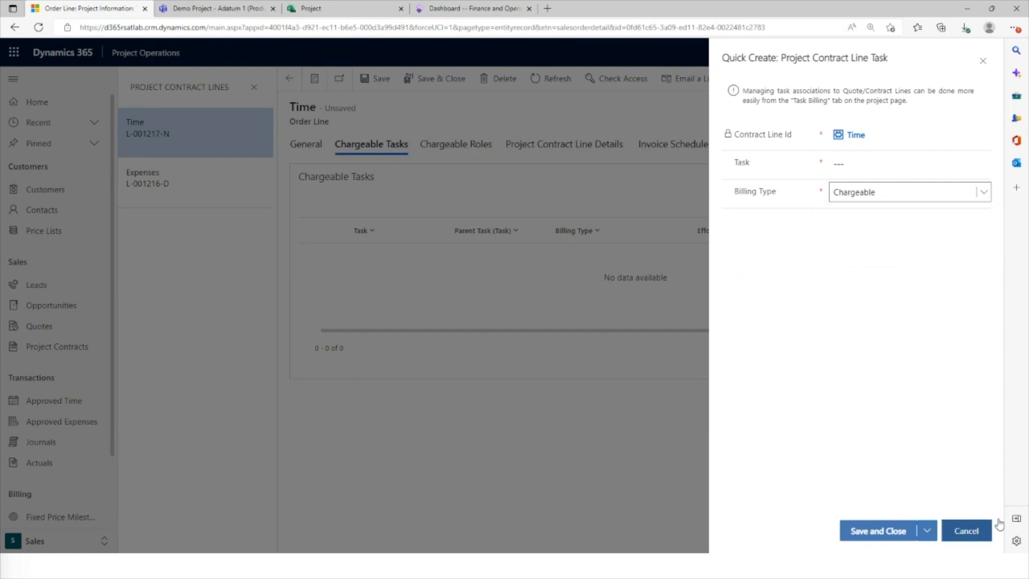
pyautogui.click(982, 63)
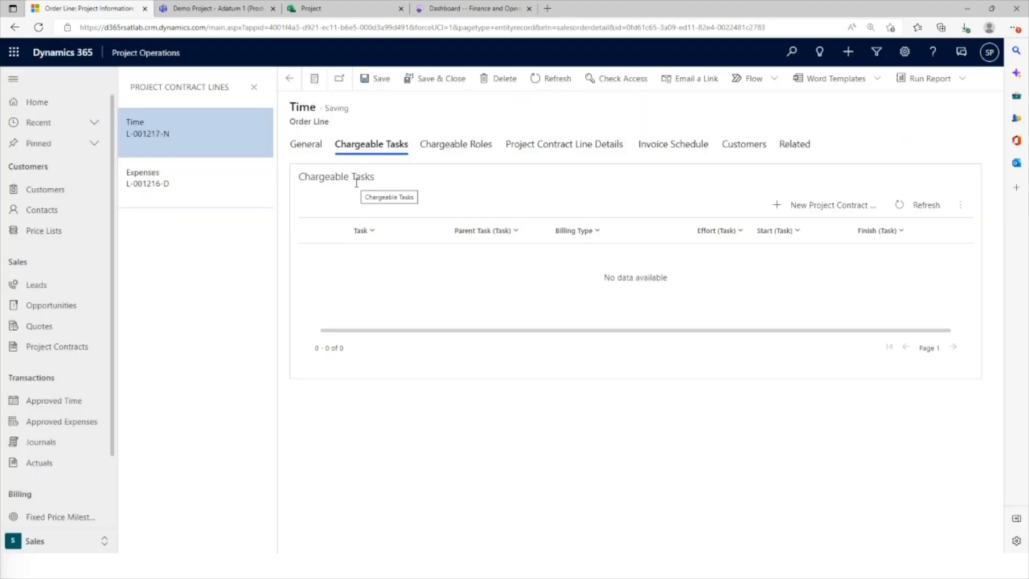
# Return to the linked project from the Time contract line and examine its task billing associations
pyautogui.click(316, 152)
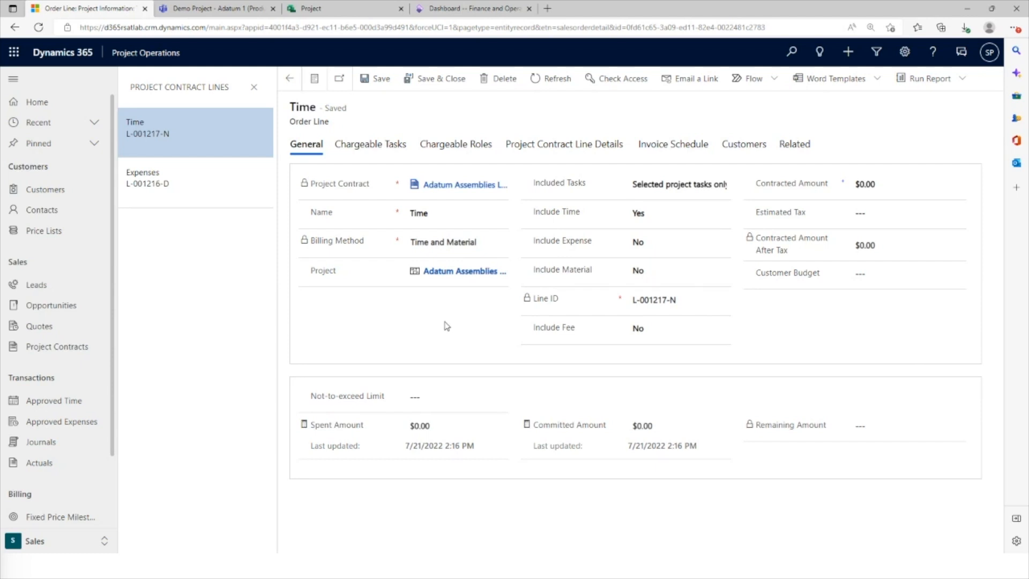
pyautogui.click(438, 272)
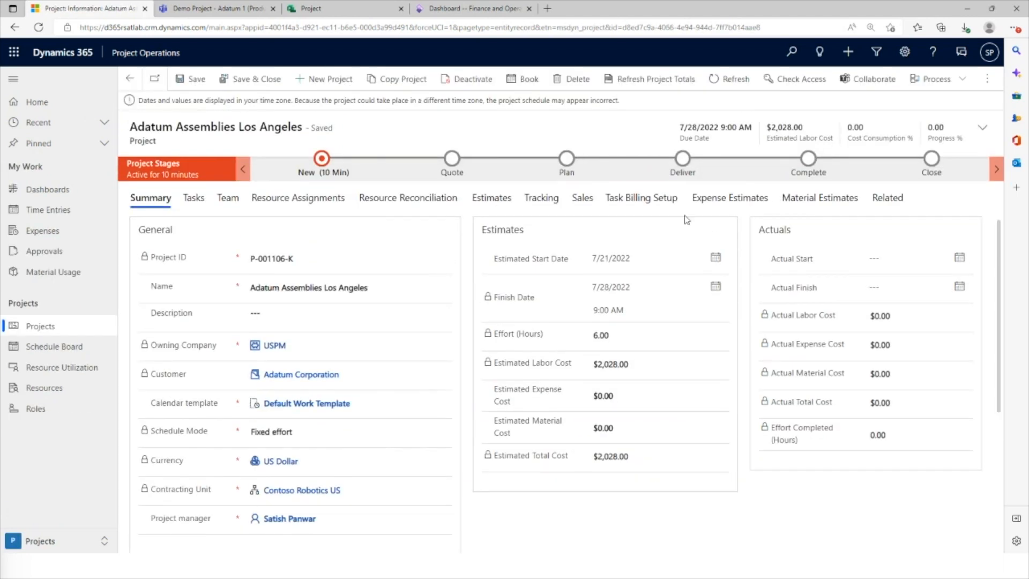
pyautogui.click(657, 200)
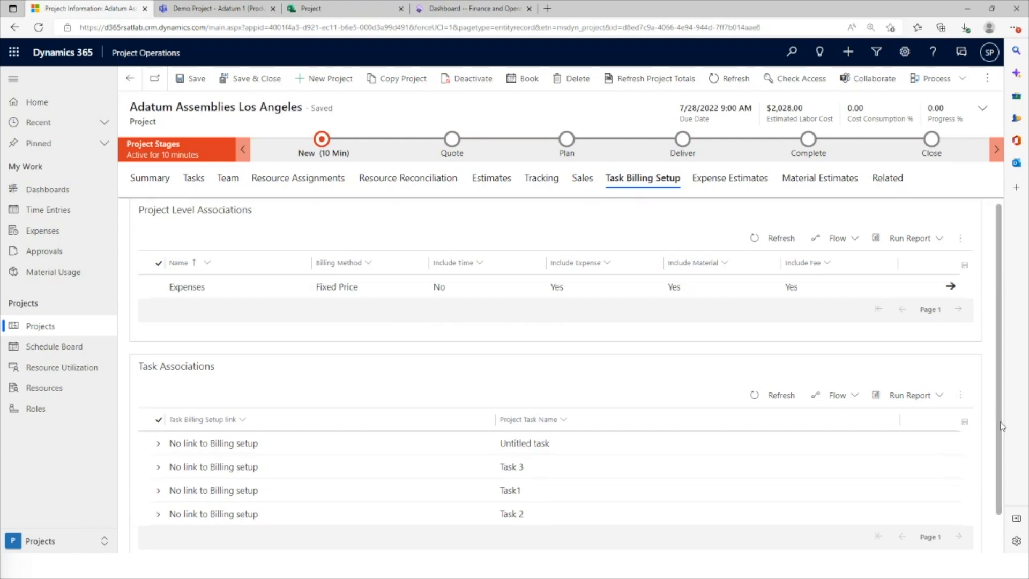
# Try out associating Task1 with the Time contract line as Chargeable, including all child tasks, and discard the association
pyautogui.scroll(-1, 1001, 426)
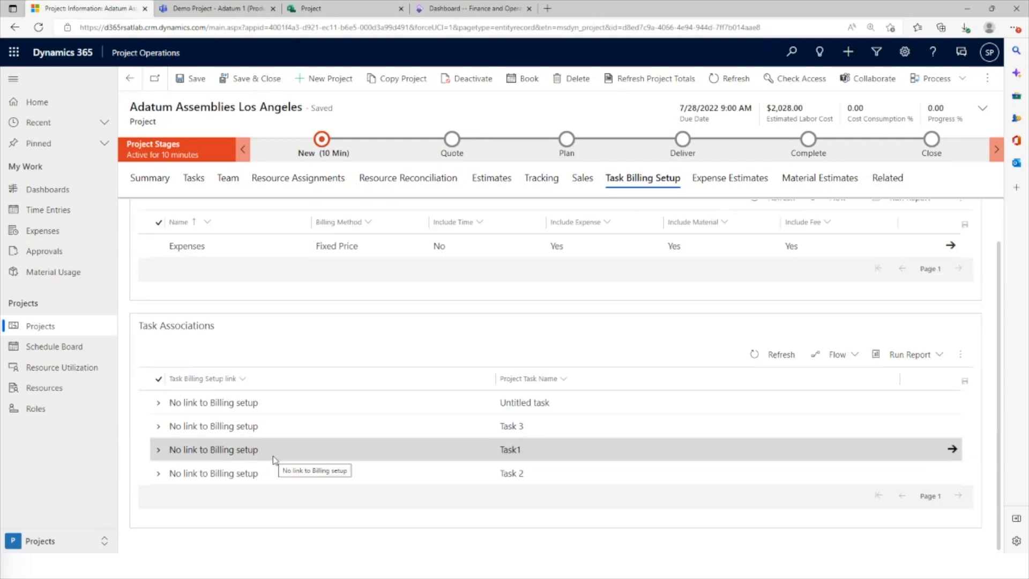
pyautogui.click(160, 451)
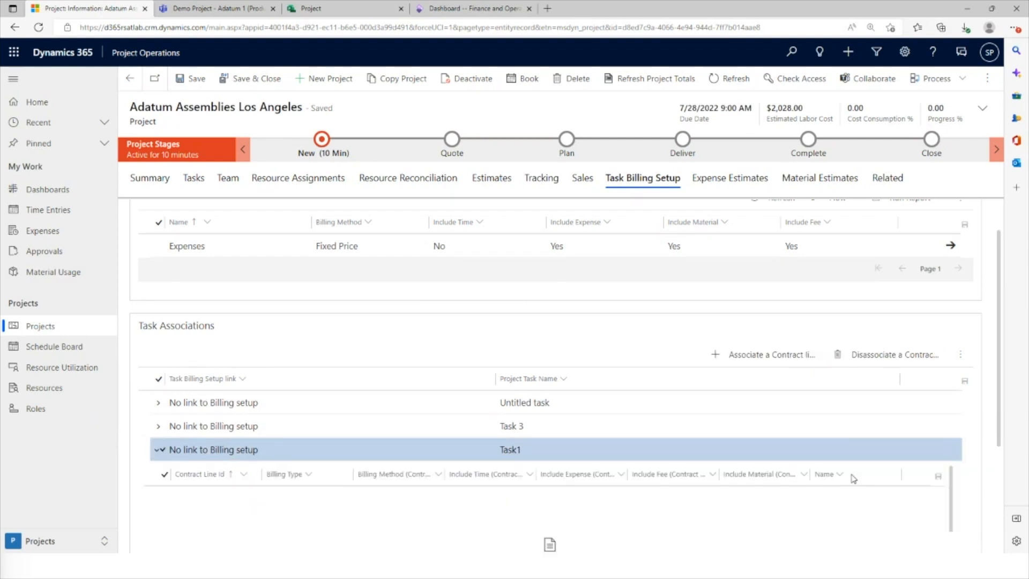
pyautogui.click(755, 355)
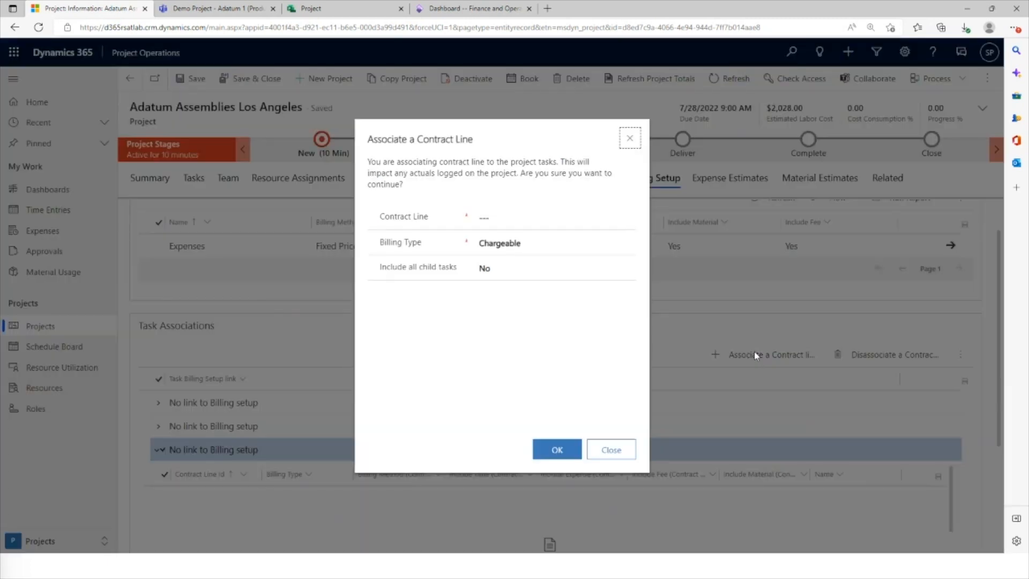
pyautogui.click(532, 226)
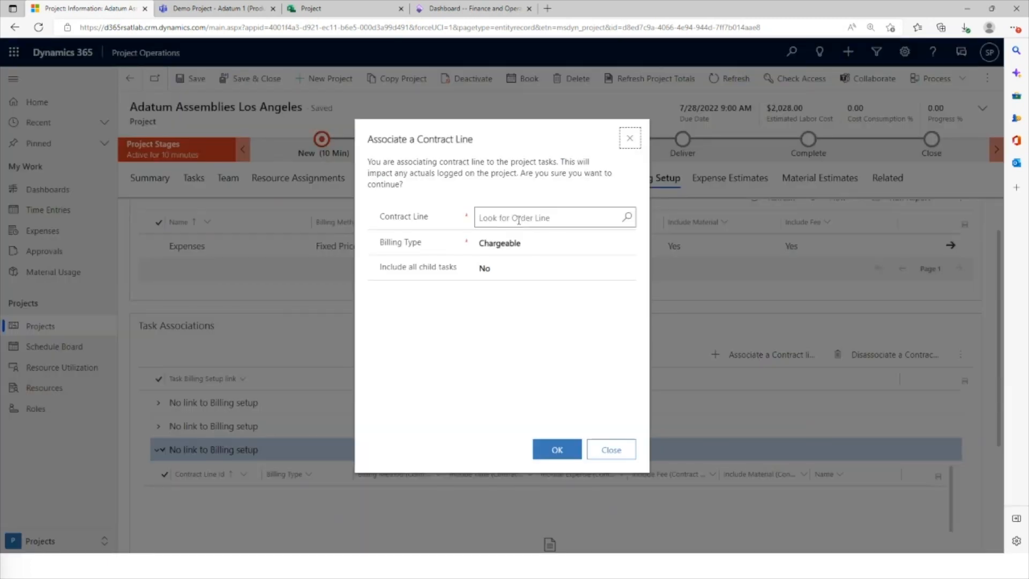
pyautogui.click(628, 220)
pyautogui.click(507, 268)
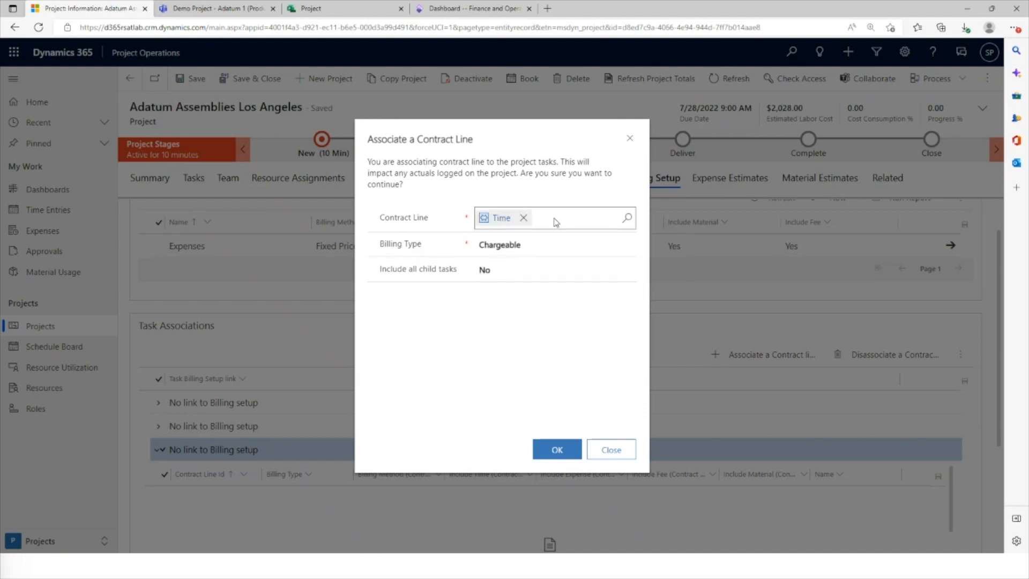
pyautogui.click(521, 250)
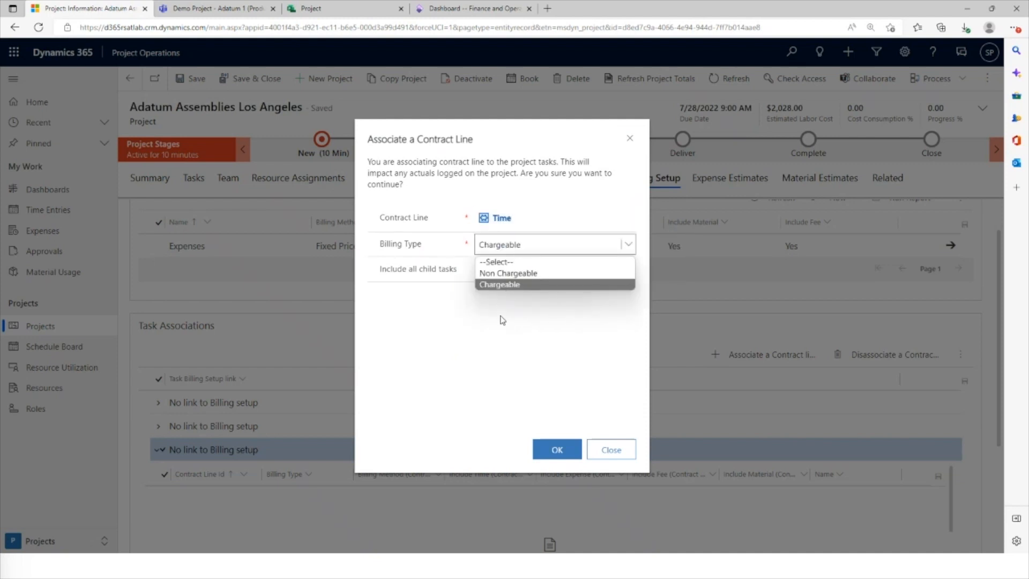
pyautogui.click(507, 284)
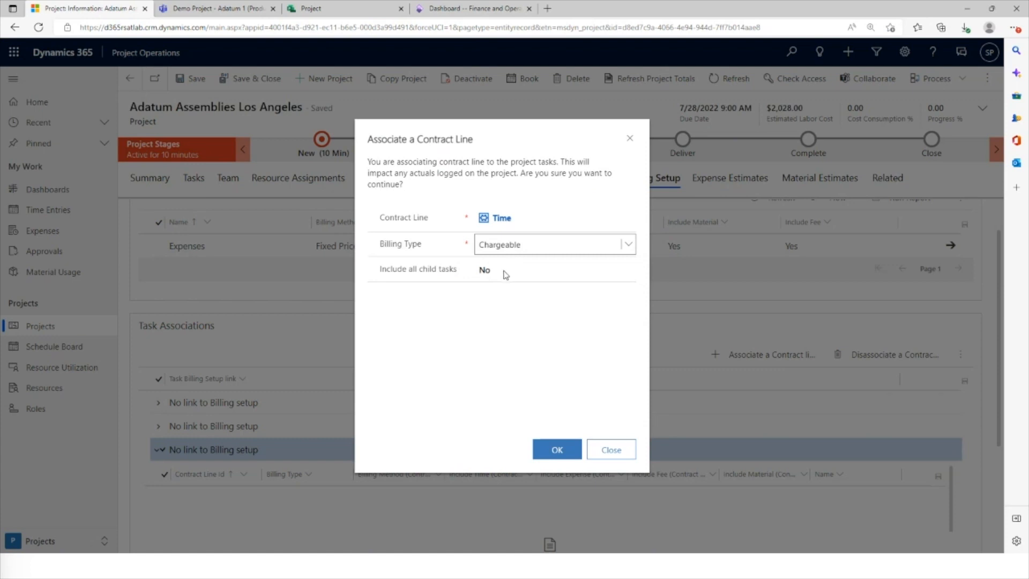
pyautogui.click(504, 273)
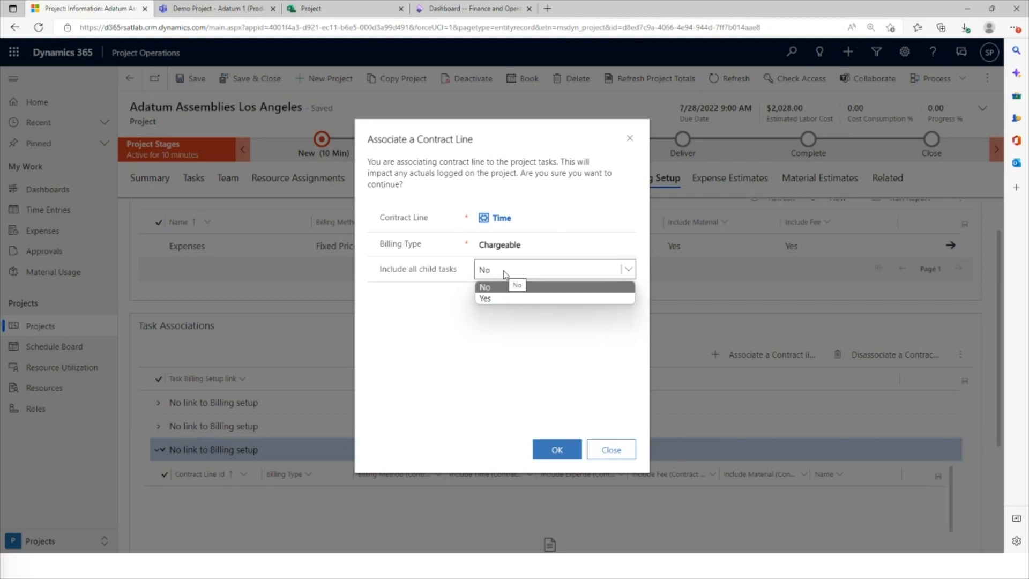
pyautogui.click(497, 300)
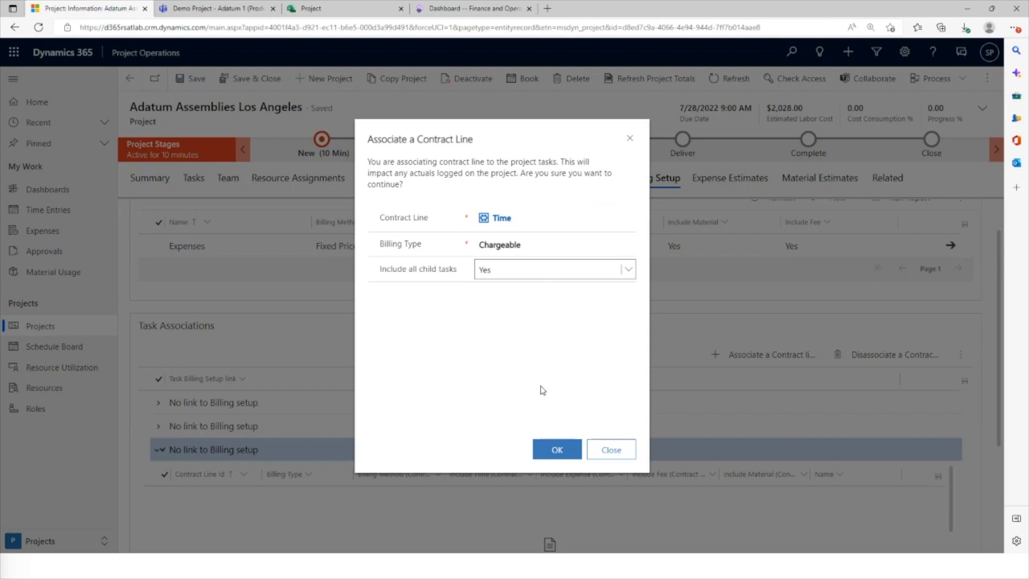
pyautogui.click(610, 453)
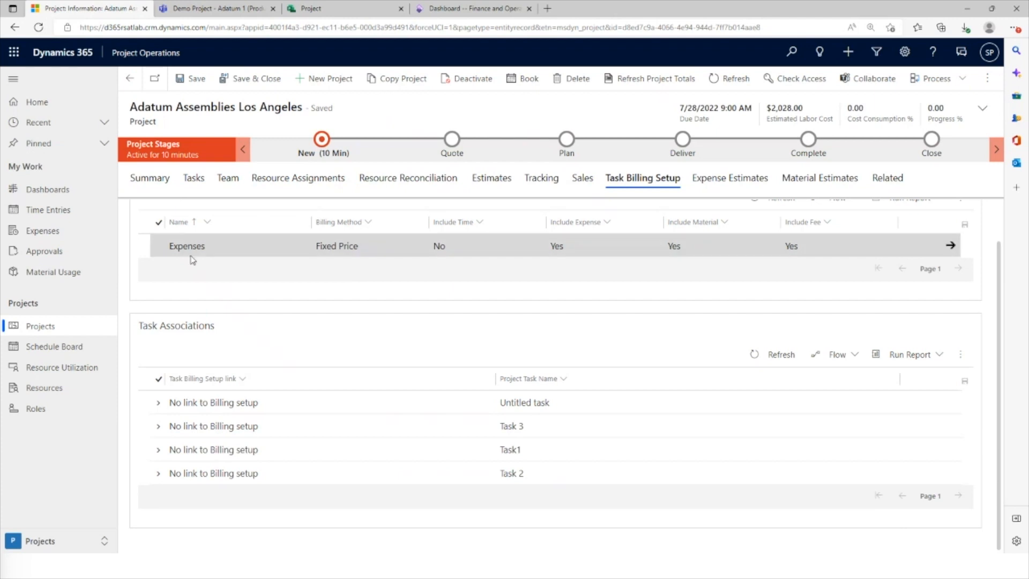
# Open the Adatum Assemblies project and examine the subtasks of its pre-sales and proposal phase
pyautogui.click(46, 328)
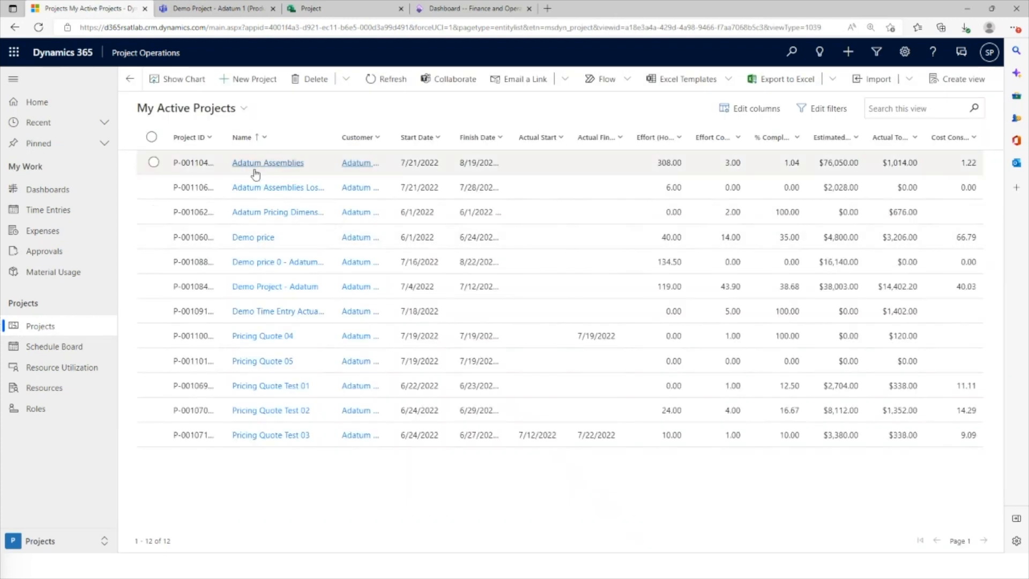
pyautogui.click(268, 166)
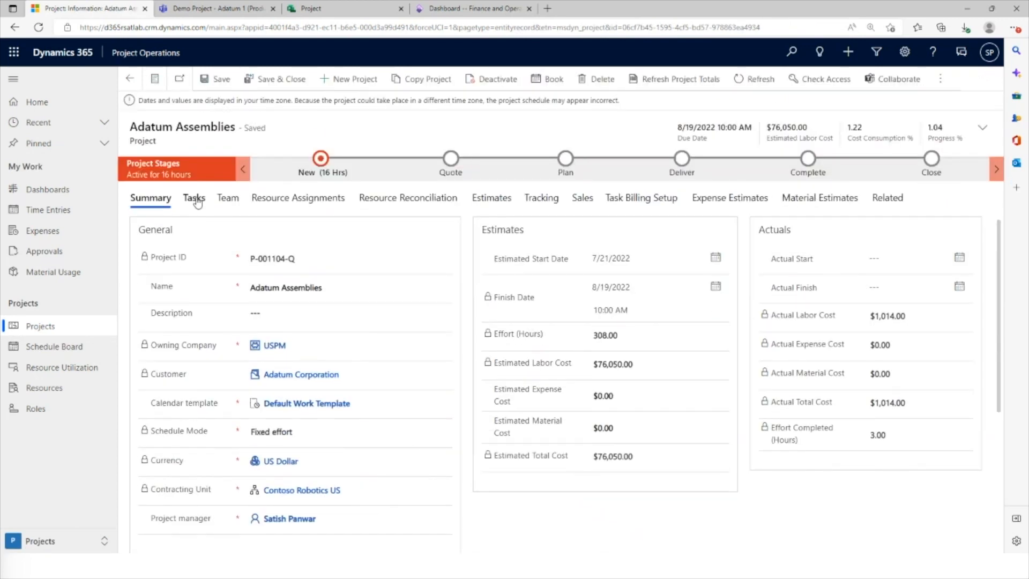
pyautogui.click(196, 200)
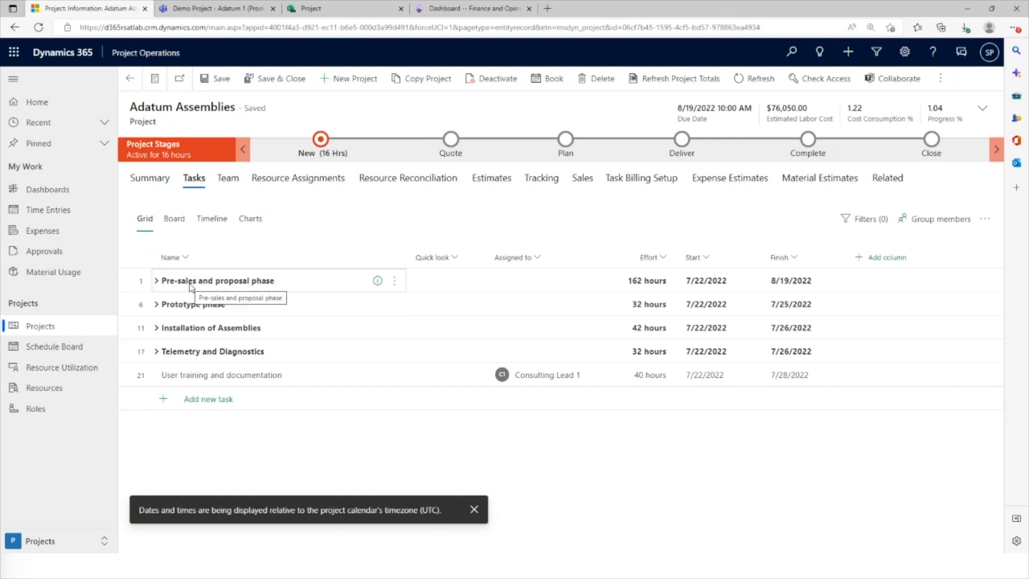
pyautogui.click(156, 281)
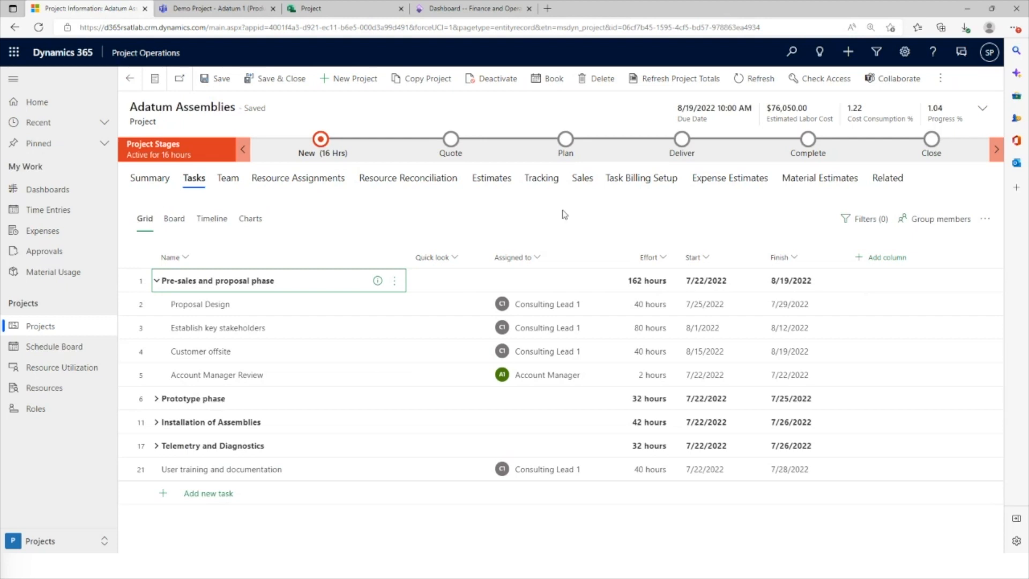
# Open the Adatum Assemblies contract from the project's sales records and widen the name and billing method columns of its contract lines
pyautogui.click(583, 179)
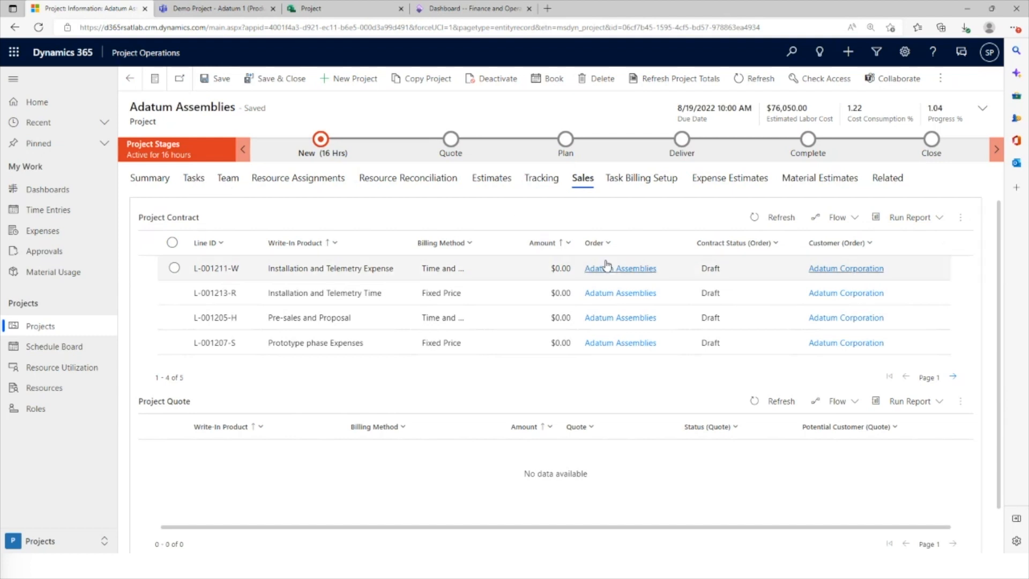
pyautogui.click(618, 273)
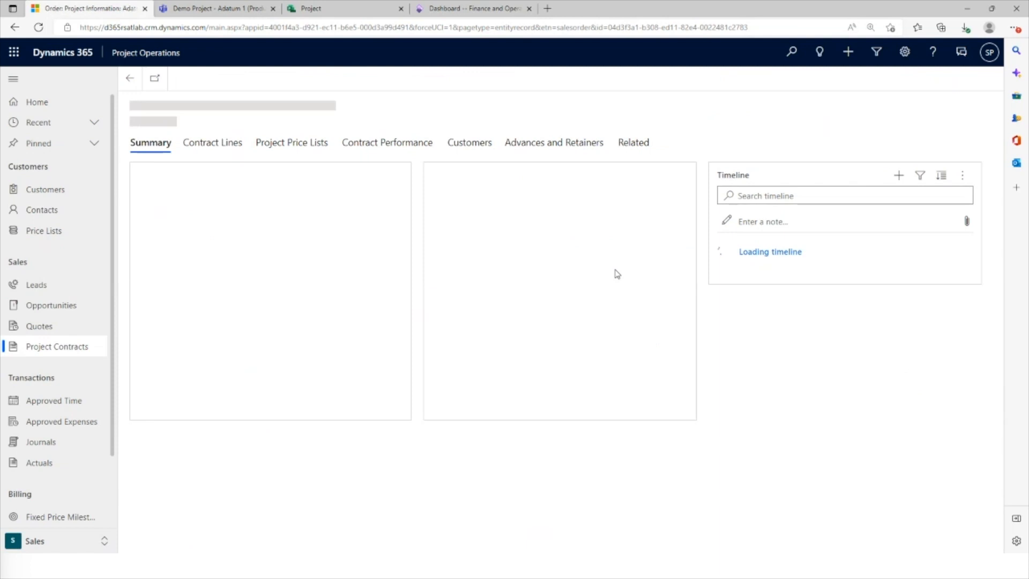
pyautogui.click(217, 152)
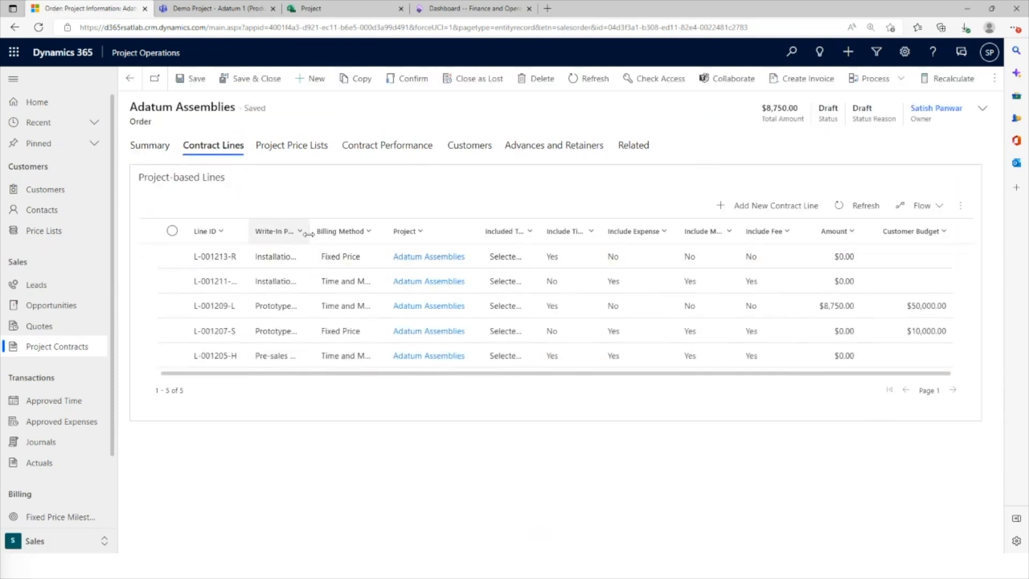
pyautogui.moveTo(309, 233); pyautogui.dragTo(442, 233)
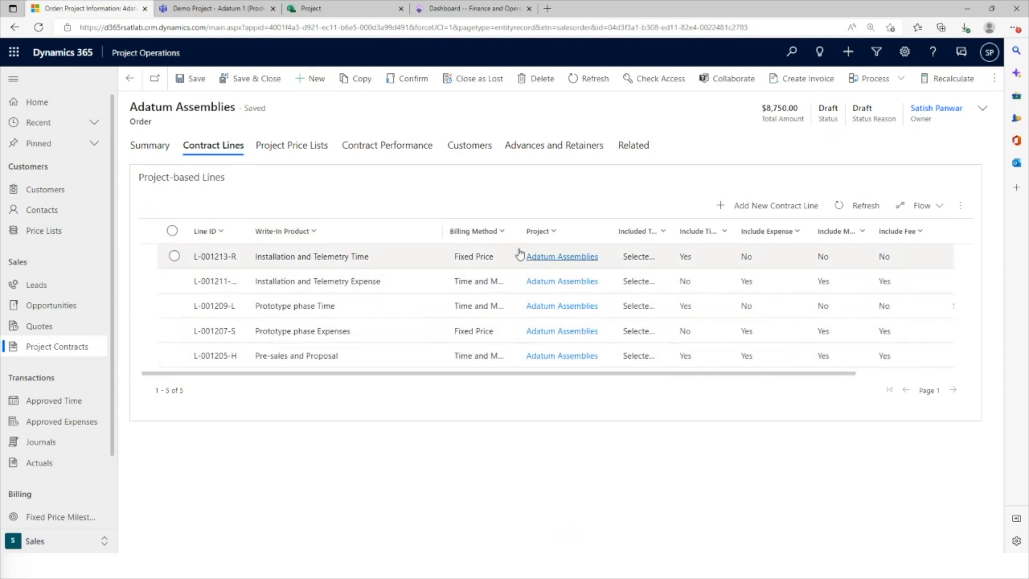
pyautogui.moveTo(518, 235); pyautogui.dragTo(558, 234)
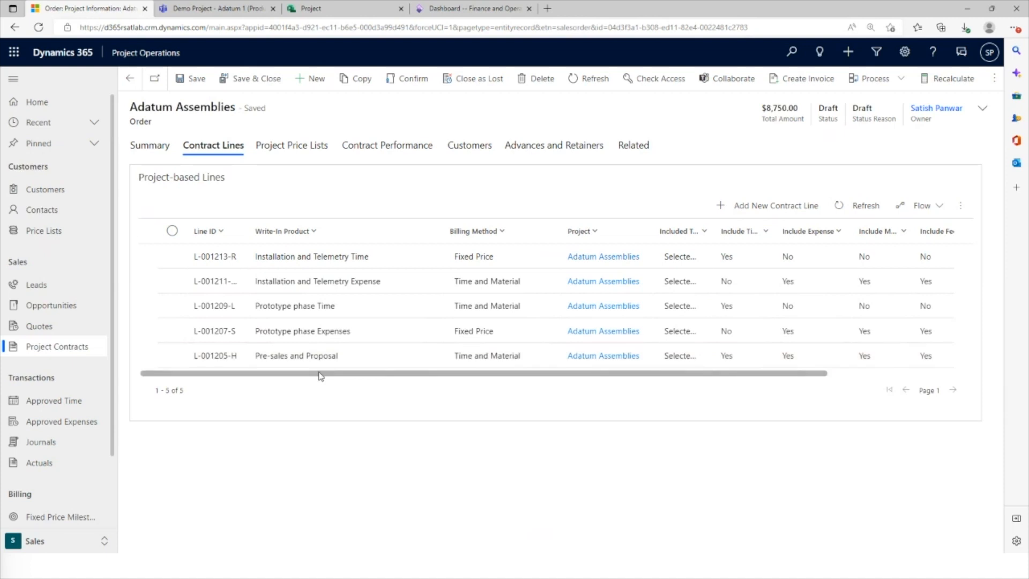
pyautogui.moveTo(318, 372); pyautogui.dragTo(294, 387)
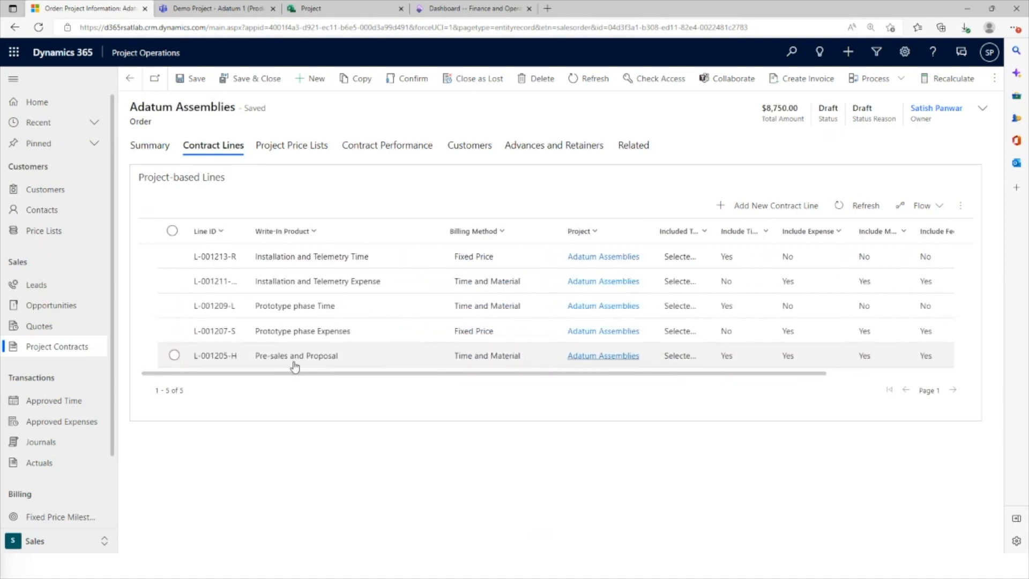
# Review the Pre-sales and Proposal line's general settings and chargeable tasks, and return to the contract lines
pyautogui.click(294, 363)
pyautogui.doubleClick(295, 363)
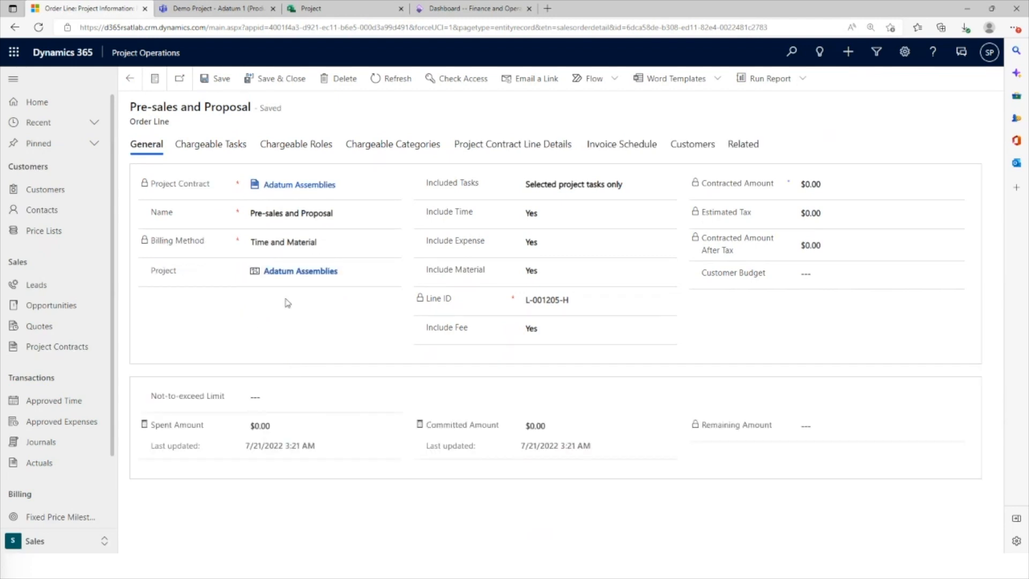
pyautogui.click(222, 152)
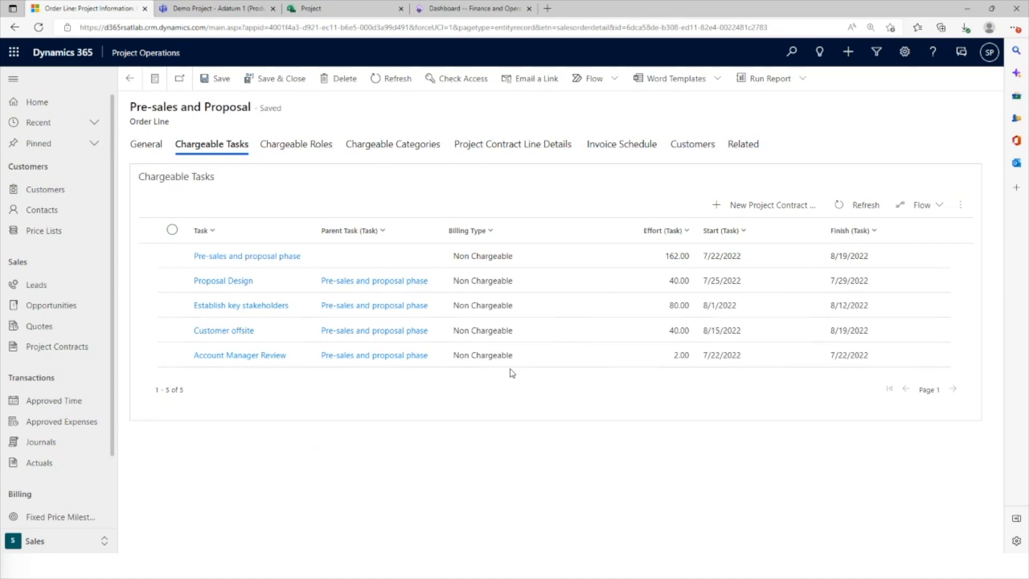
pyautogui.click(147, 152)
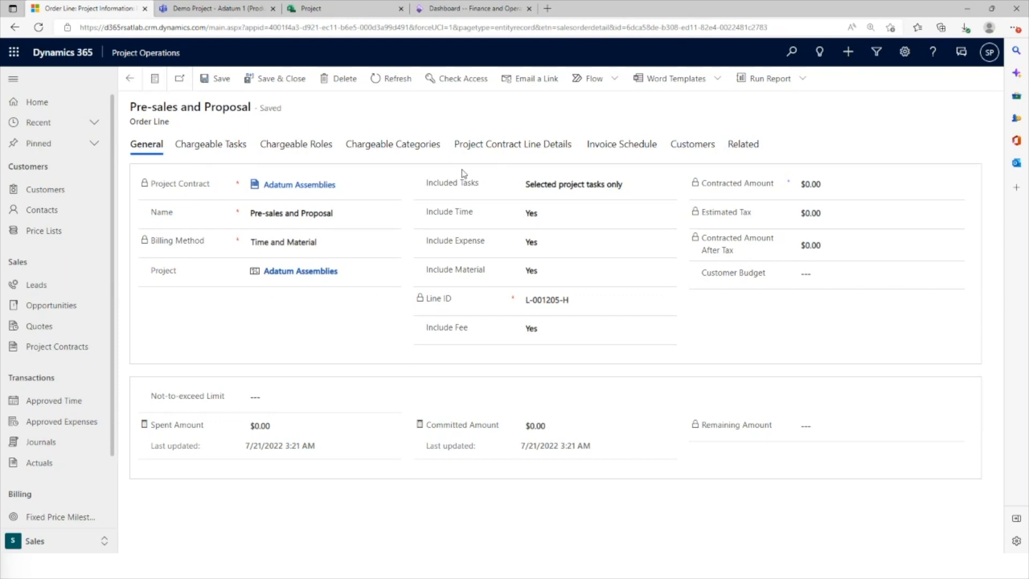
pyautogui.click(130, 79)
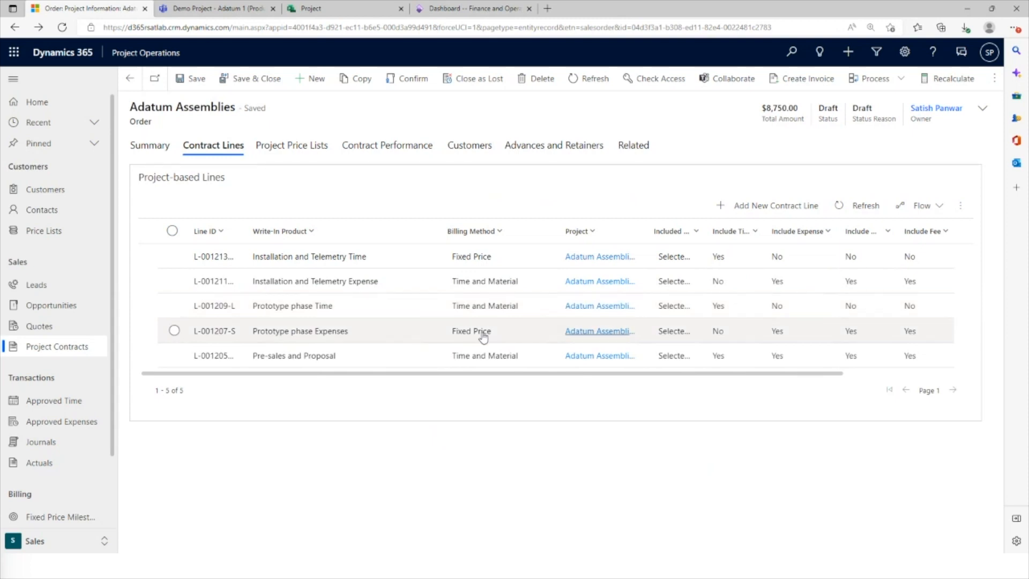
# Open the Prototype phase Time contract line and review its general settings, chargeable tasks and role billing types
pyautogui.doubleClick(472, 306)
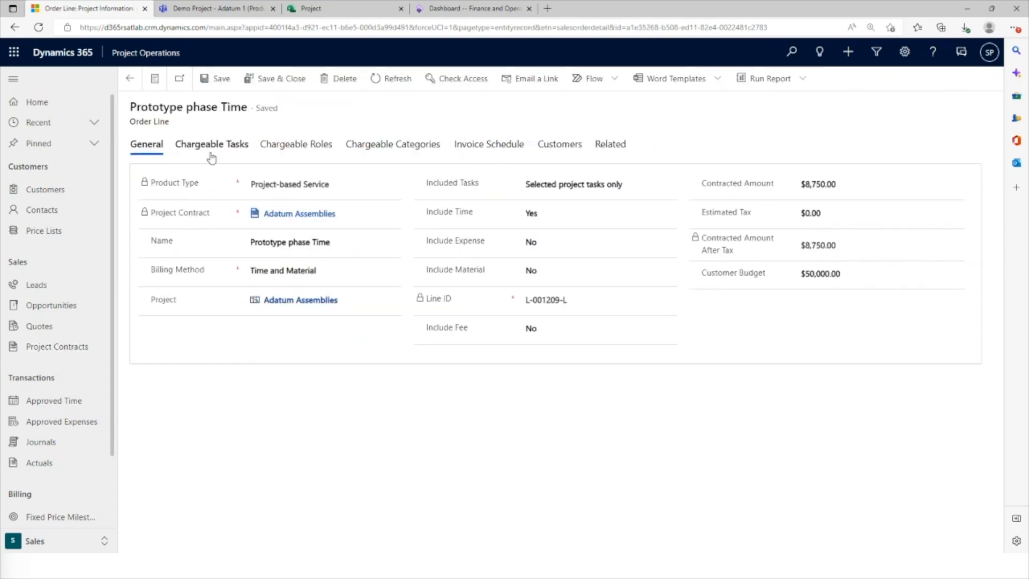
pyautogui.click(207, 145)
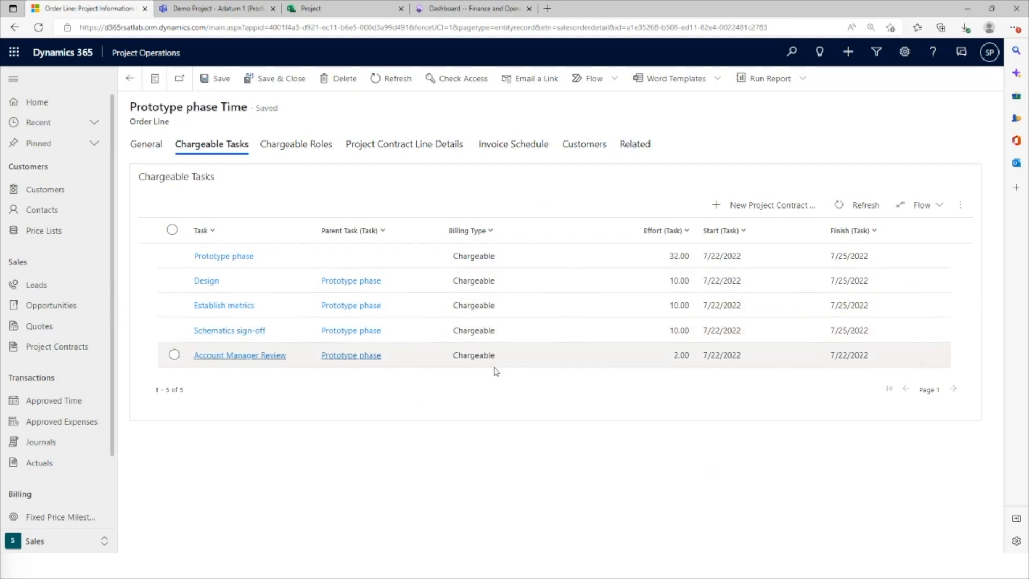
pyautogui.click(290, 146)
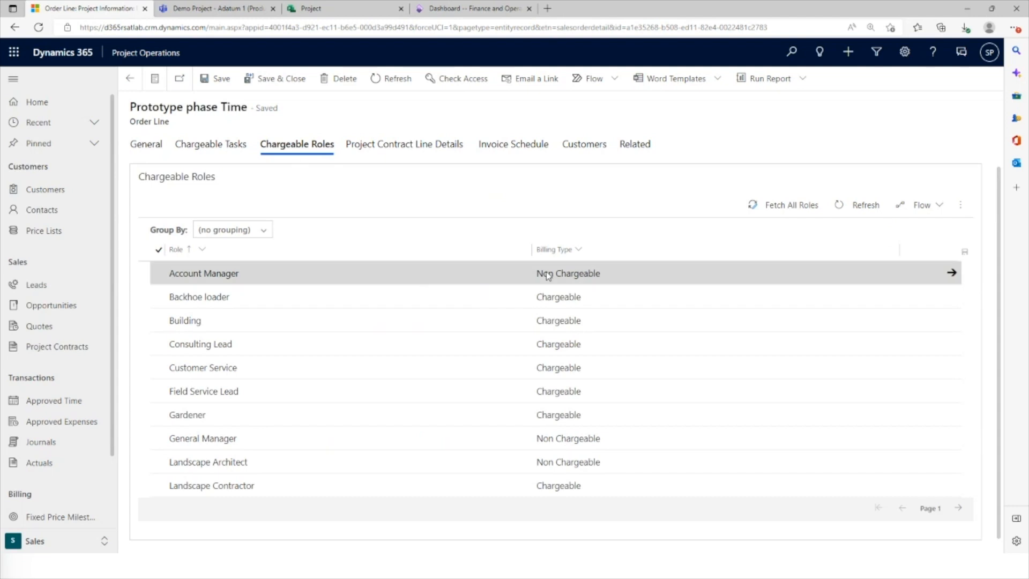
pyautogui.click(564, 276)
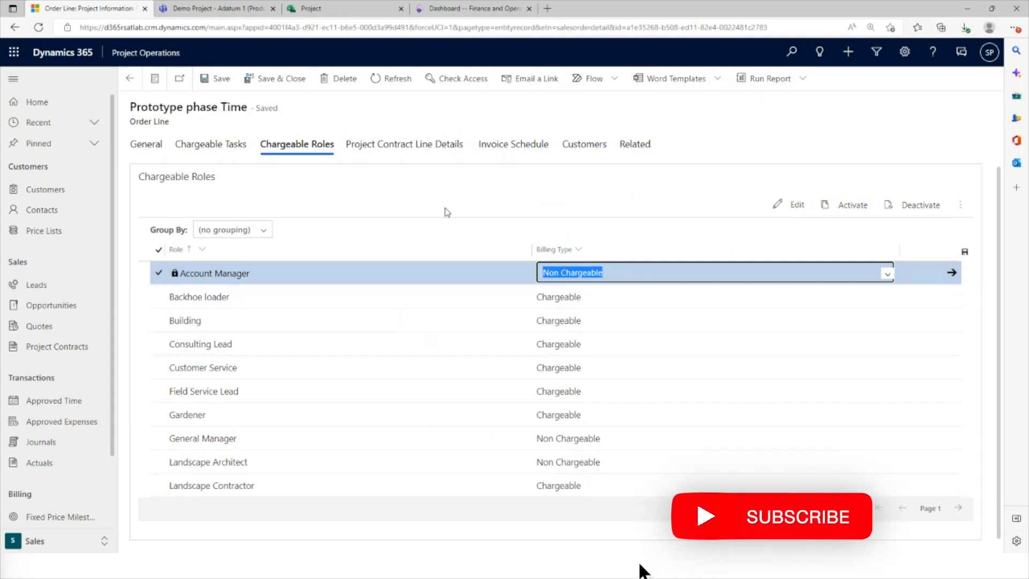
pyautogui.click(218, 148)
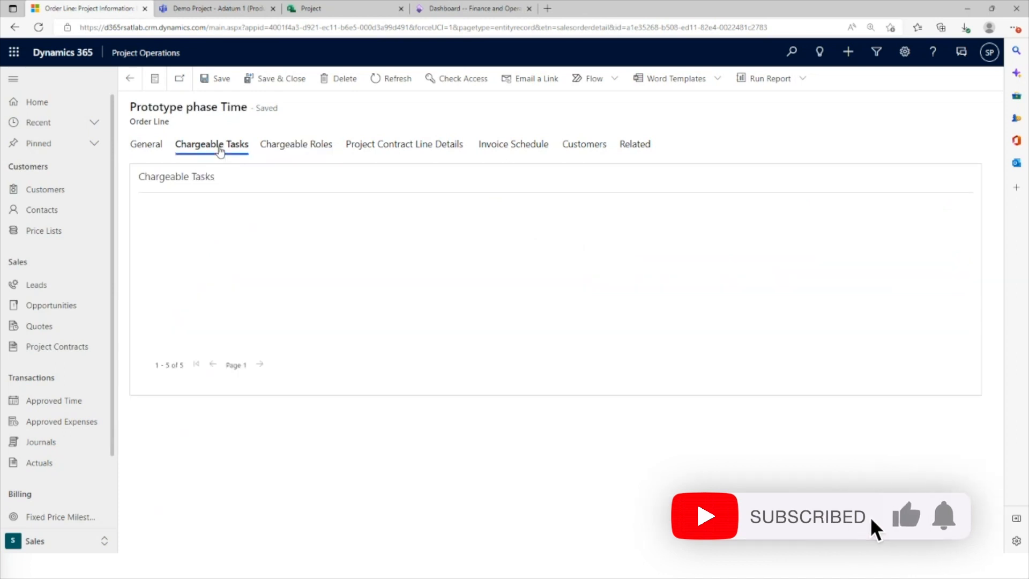
# Examine the Prototype phase Time line's contract line details and the project estimate import options, without importing anything
pyautogui.click(395, 147)
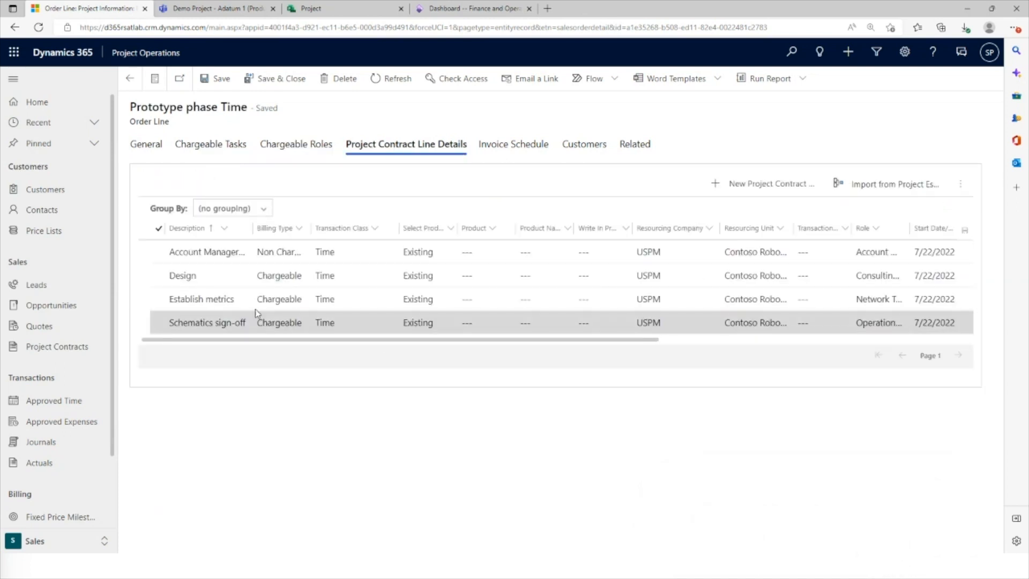
pyautogui.moveTo(307, 339); pyautogui.dragTo(573, 336)
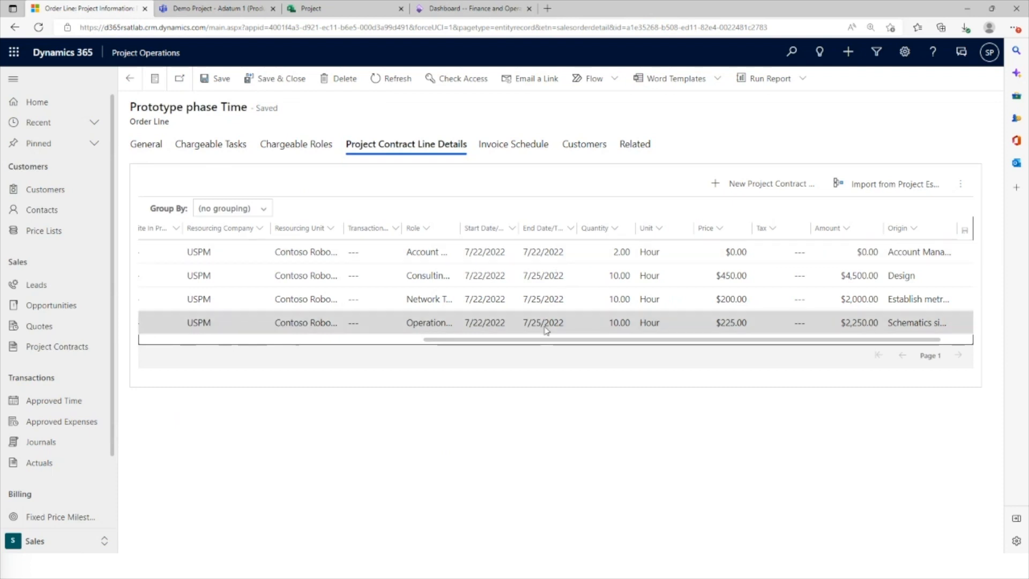
pyautogui.click(875, 188)
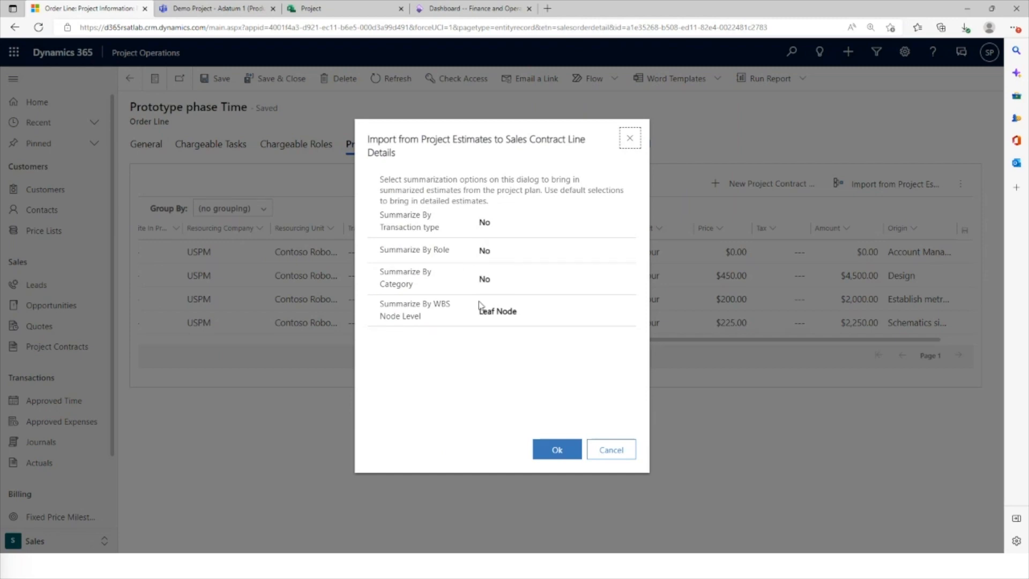
pyautogui.click(614, 451)
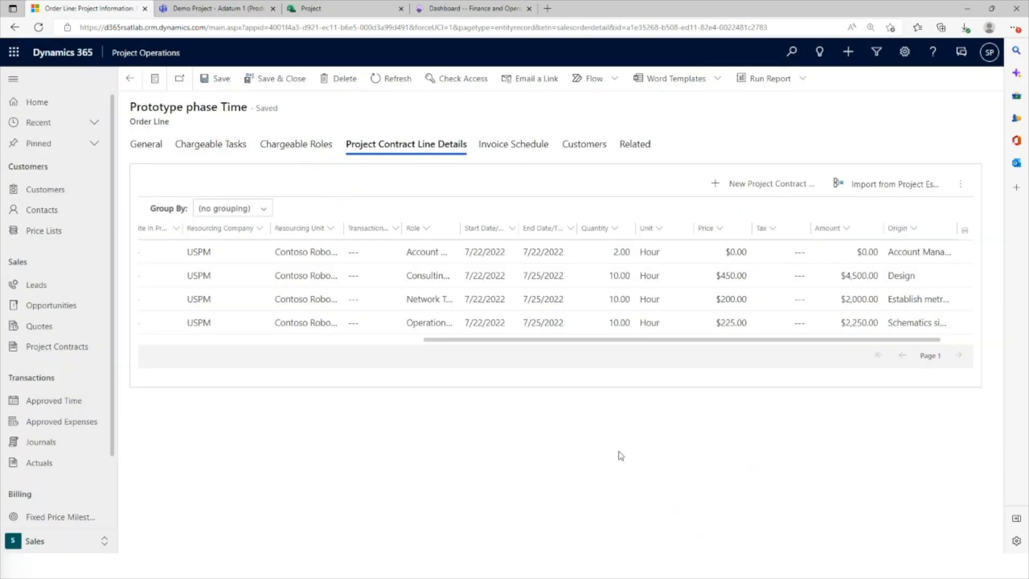
pyautogui.moveTo(630, 339); pyautogui.dragTo(658, 341)
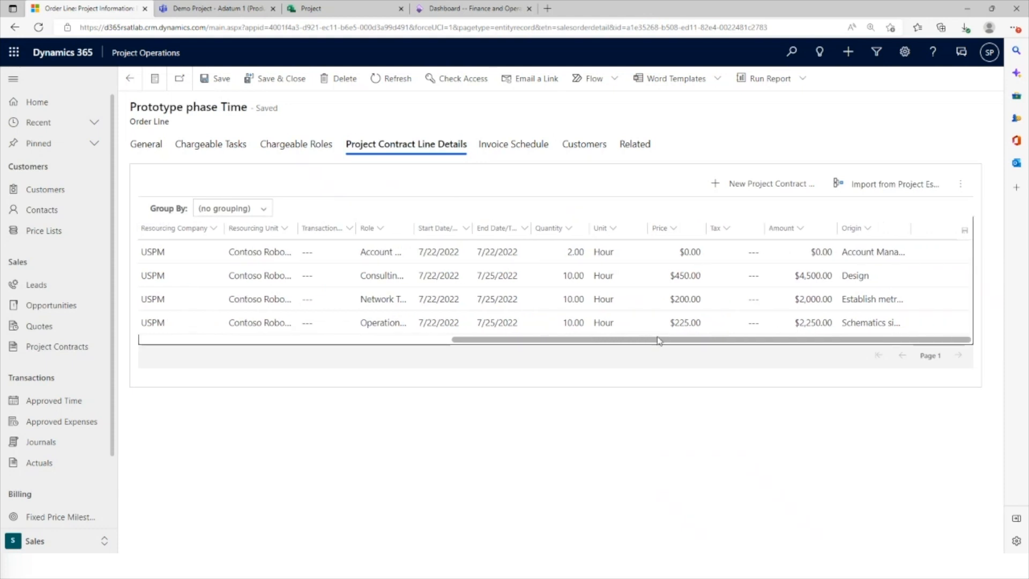
pyautogui.moveTo(658, 340); pyautogui.dragTo(337, 353)
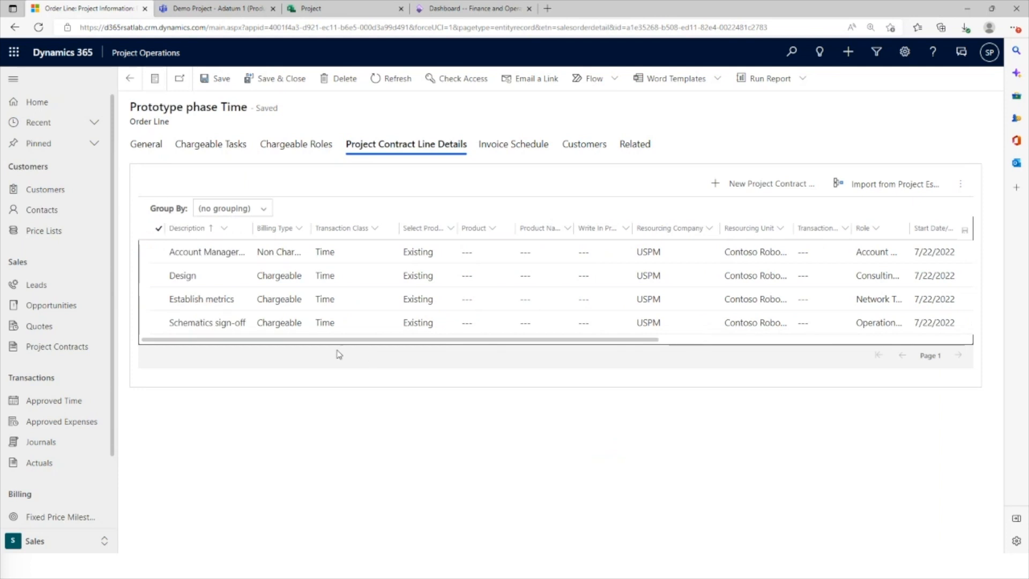
# Open the Prototype phase Time line's related actuals, widen the Transaction Class column and review the amounts and billing types
pyautogui.click(145, 143)
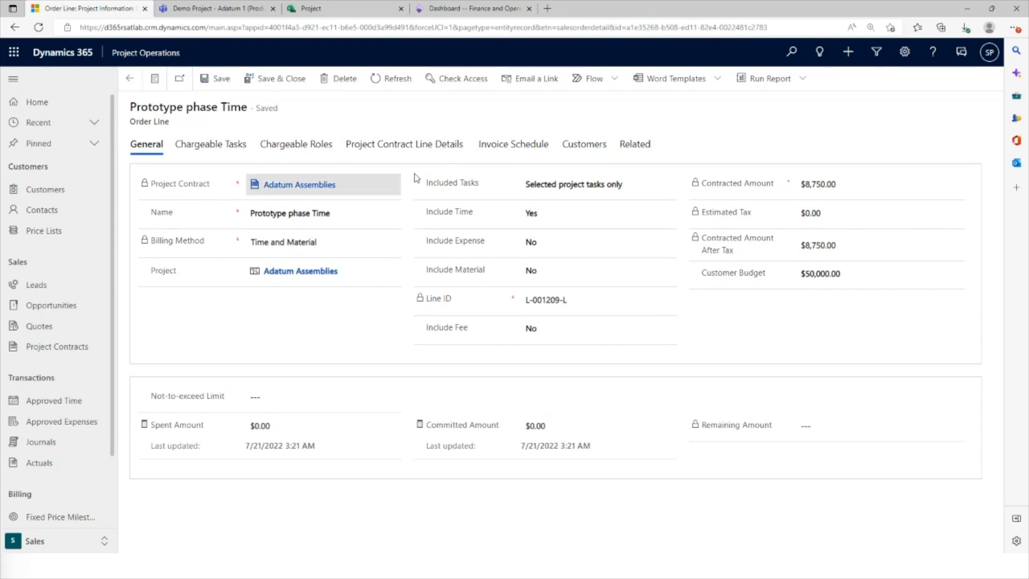
pyautogui.click(637, 146)
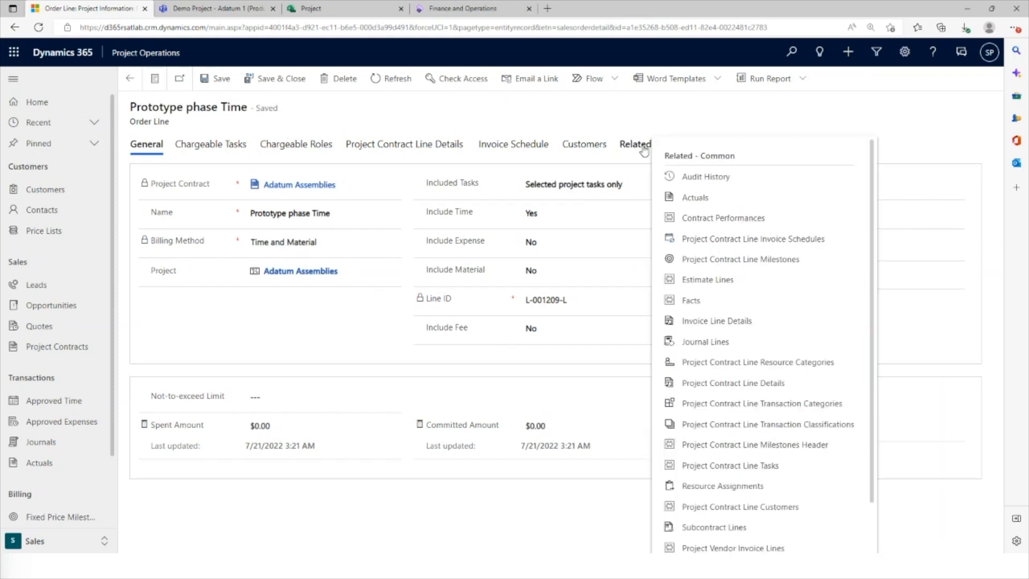
pyautogui.click(720, 205)
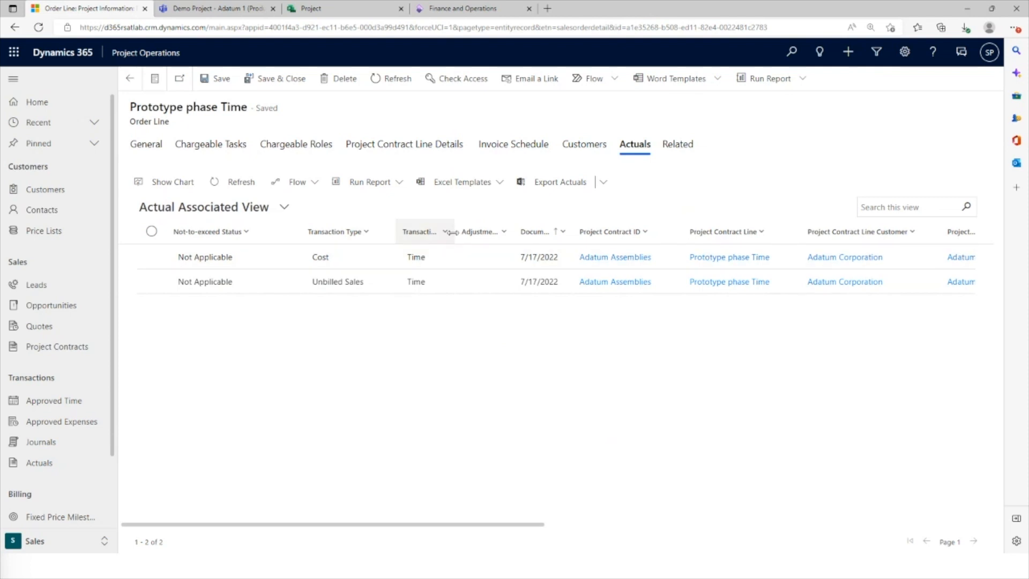
pyautogui.moveTo(453, 231); pyautogui.dragTo(480, 232)
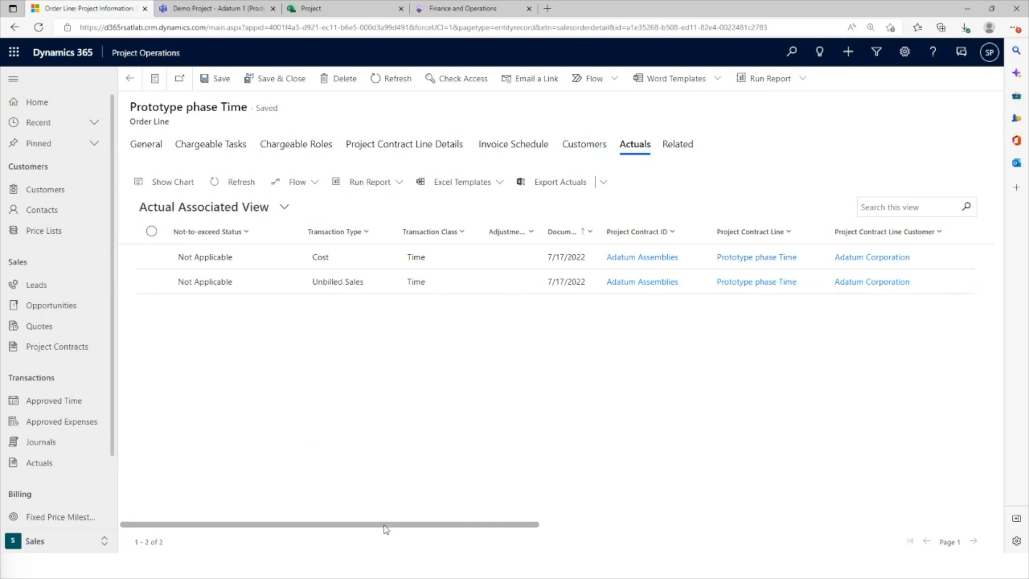
pyautogui.moveTo(385, 529); pyautogui.dragTo(879, 509)
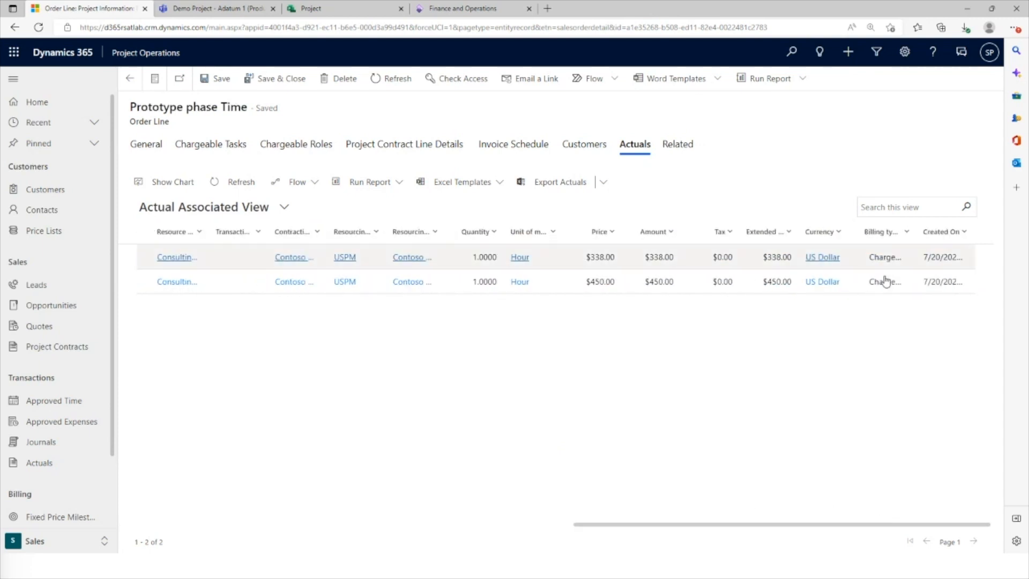
pyautogui.moveTo(622, 526); pyautogui.dragTo(177, 530)
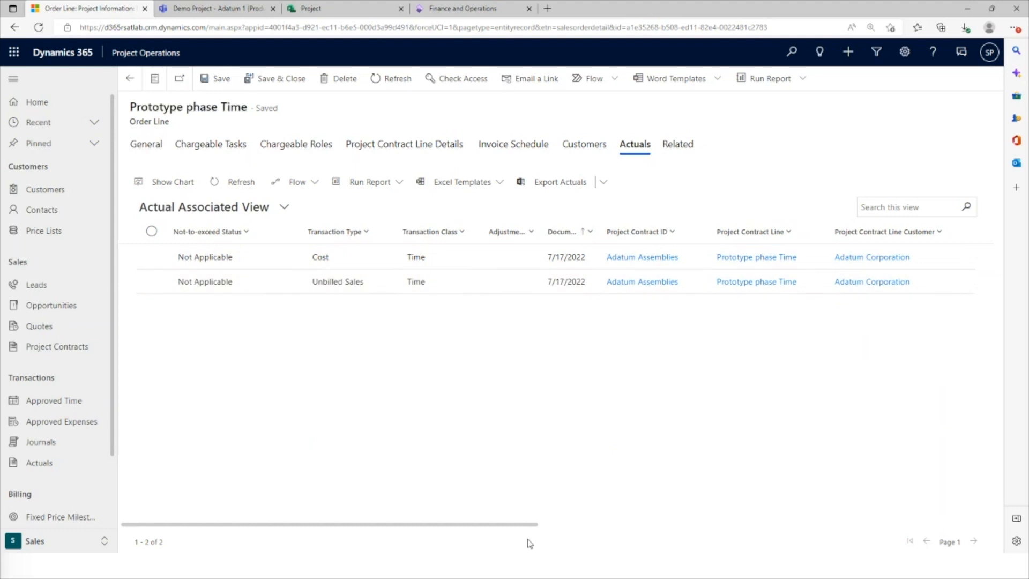
# Widen the Resource role ID column in the line's actuals and check the role recorded for the Design task
pyautogui.moveTo(512, 528); pyautogui.dragTo(759, 527)
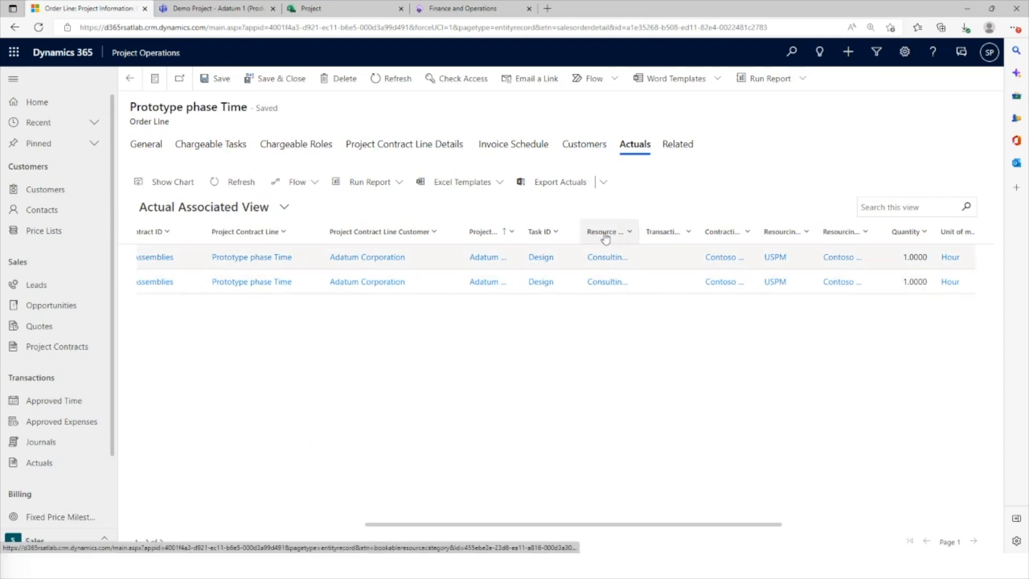
pyautogui.moveTo(636, 231); pyautogui.dragTo(686, 231)
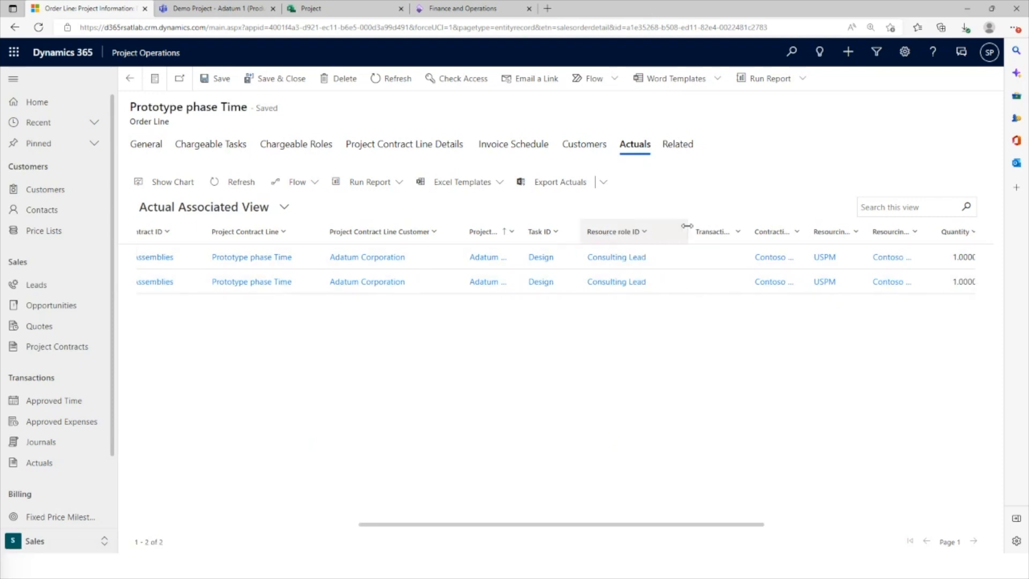
pyautogui.moveTo(676, 521); pyautogui.dragTo(281, 535)
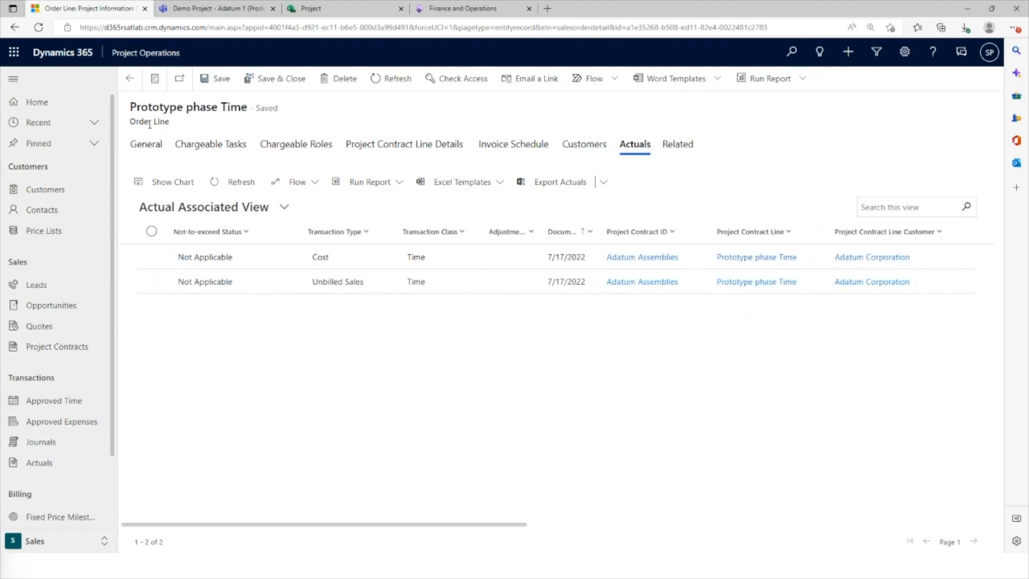
# Return to the Adatum Assemblies contract, open its related actuals and widen the Not-to-exceed Status column
pyautogui.click(129, 79)
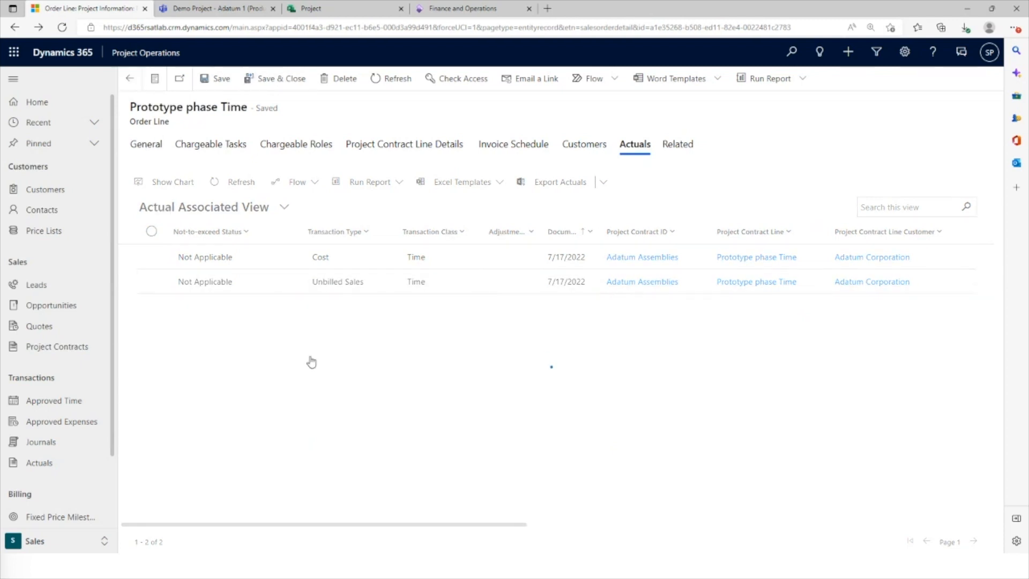
pyautogui.click(152, 145)
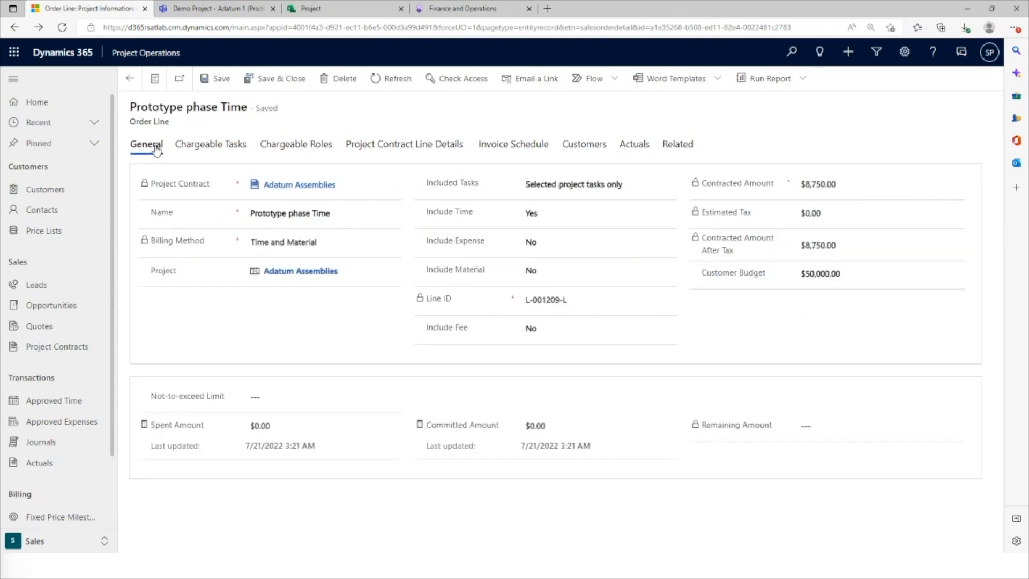
pyautogui.click(130, 78)
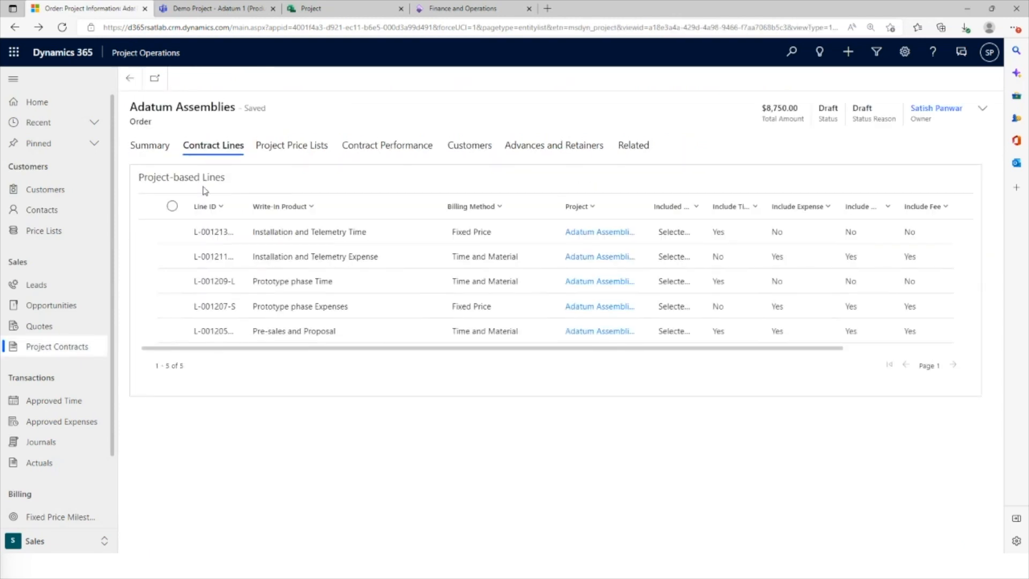
pyautogui.click(161, 151)
pyautogui.click(633, 146)
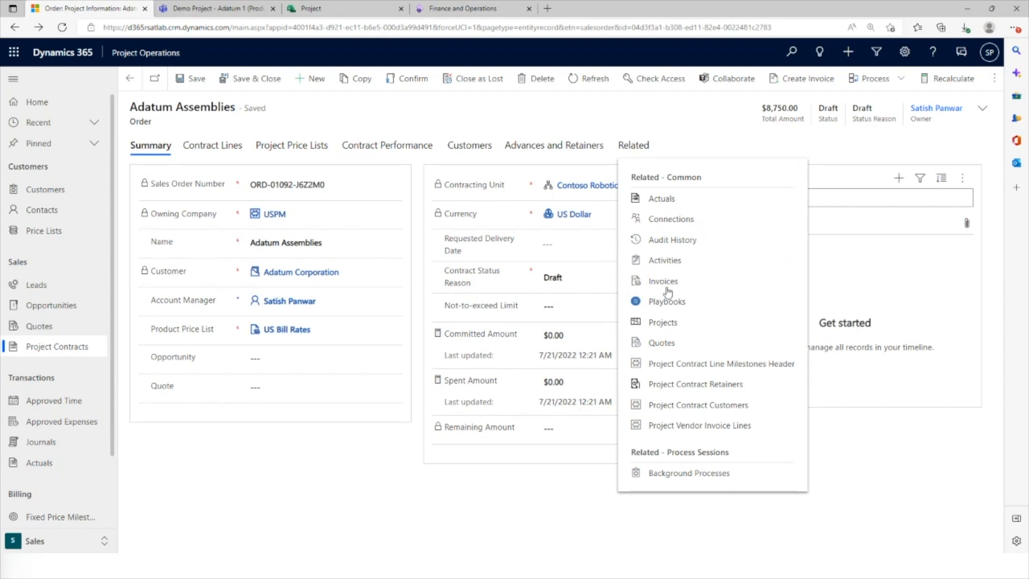
pyautogui.click(686, 203)
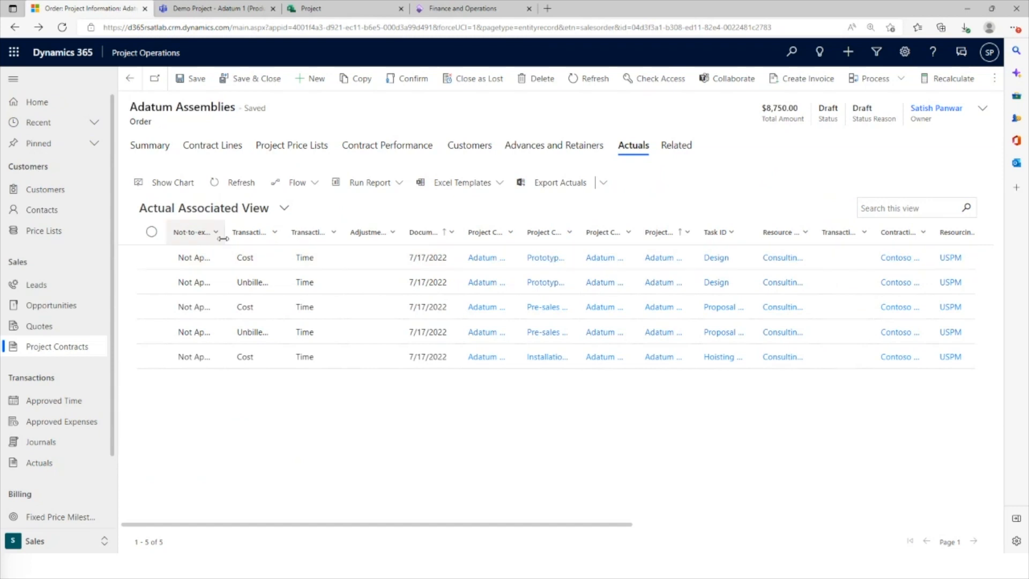
pyautogui.moveTo(225, 237); pyautogui.dragTo(261, 237)
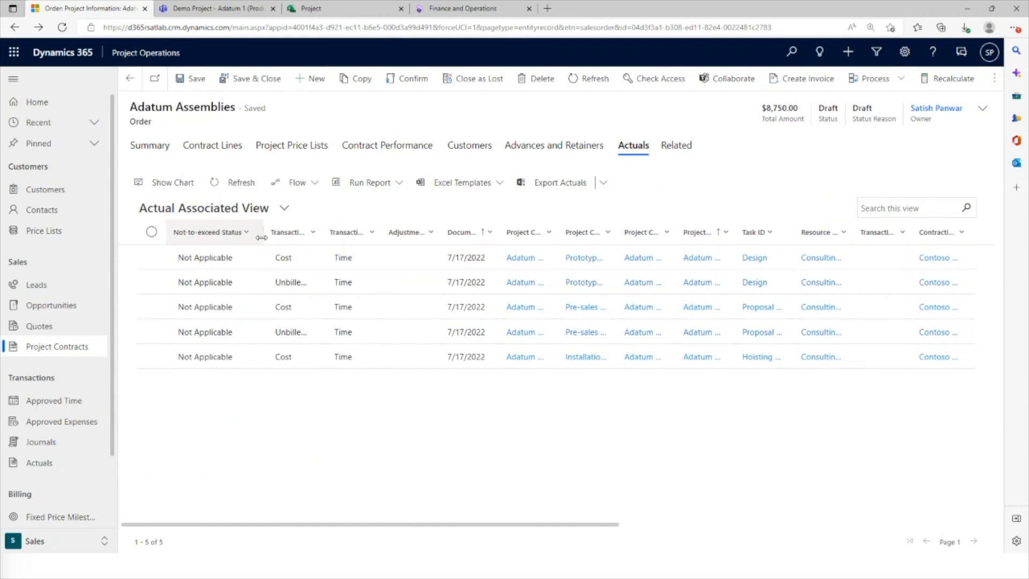
# Check the billing methods of the contract lines, and widen the Project Contract Line column in the contract's actuals
pyautogui.click(214, 151)
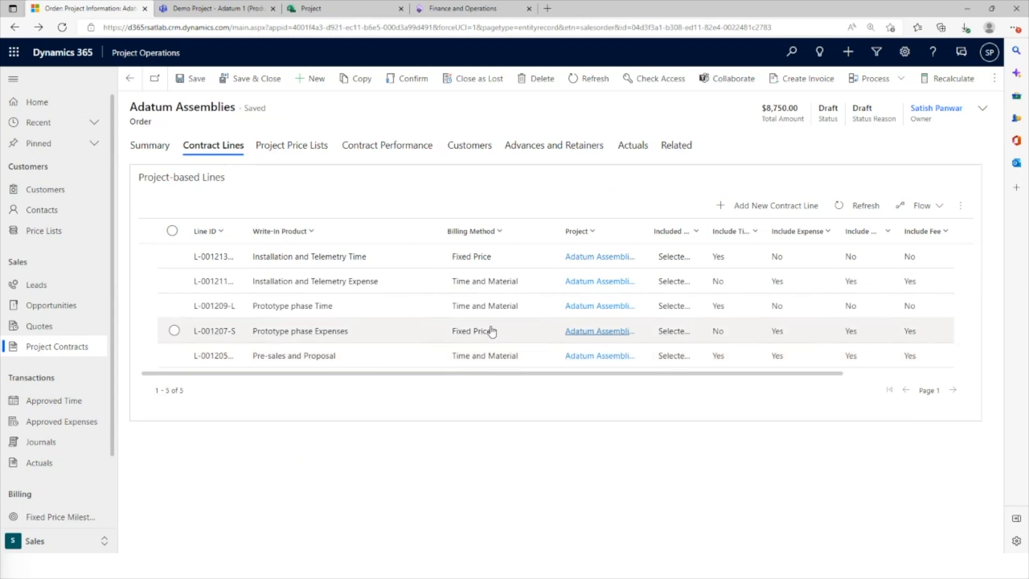
pyautogui.click(633, 149)
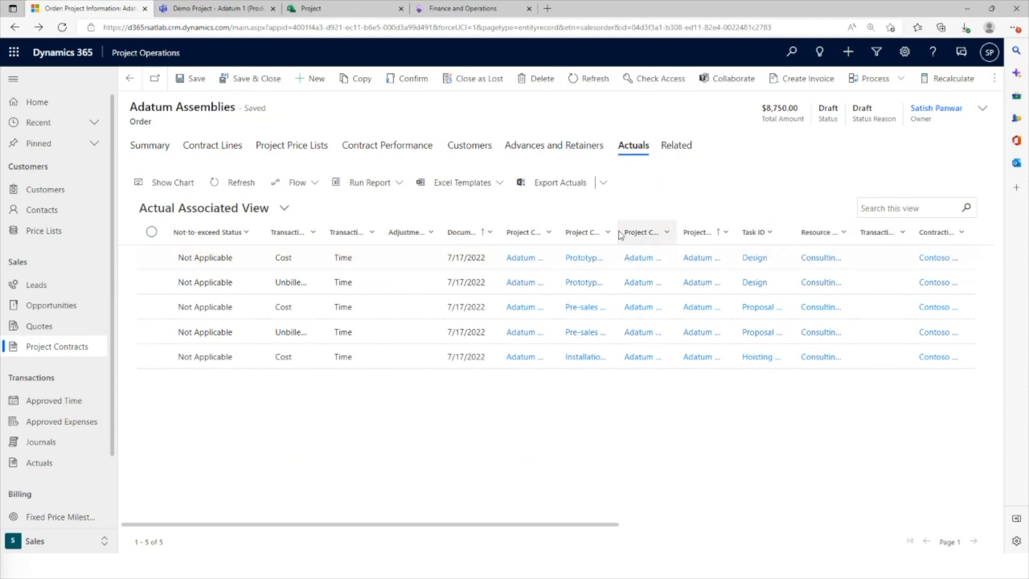
pyautogui.moveTo(614, 232); pyautogui.dragTo(725, 232)
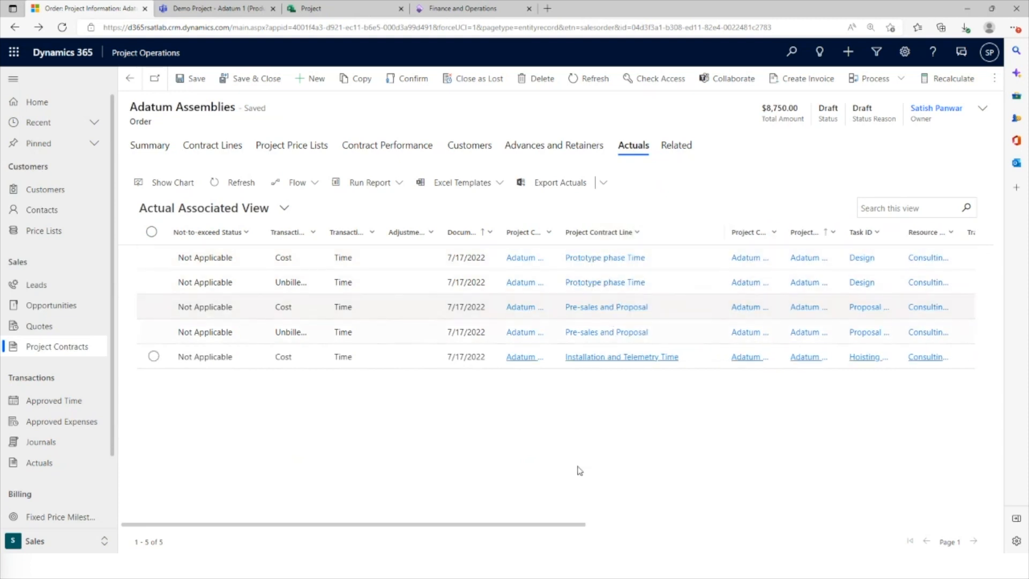
# Widen the Billing type ID column in the contract's actuals and examine the Installation and Telemetry Time cost entry
pyautogui.moveTo(531, 523); pyautogui.dragTo(503, 530)
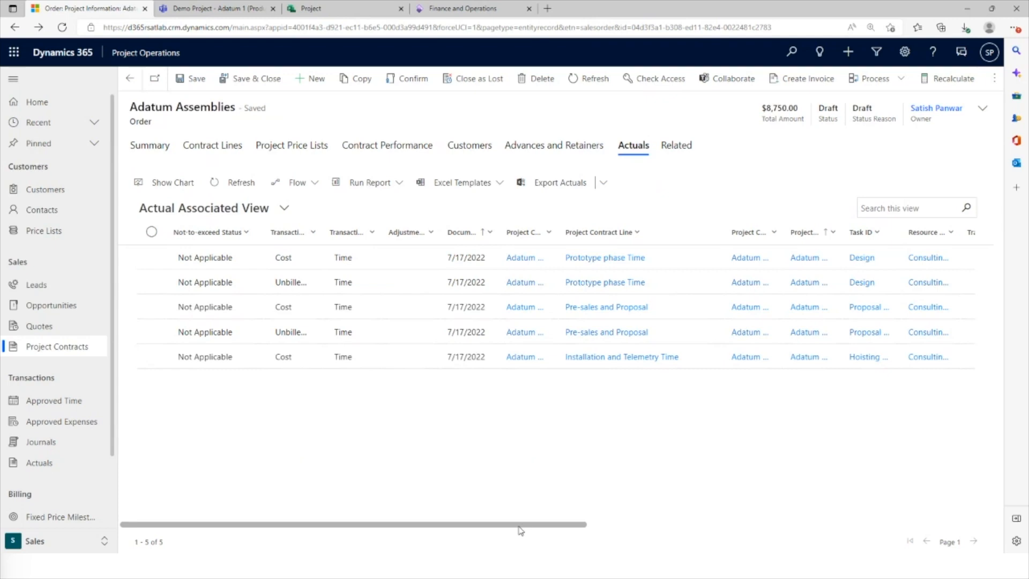
pyautogui.moveTo(520, 530); pyautogui.dragTo(928, 546)
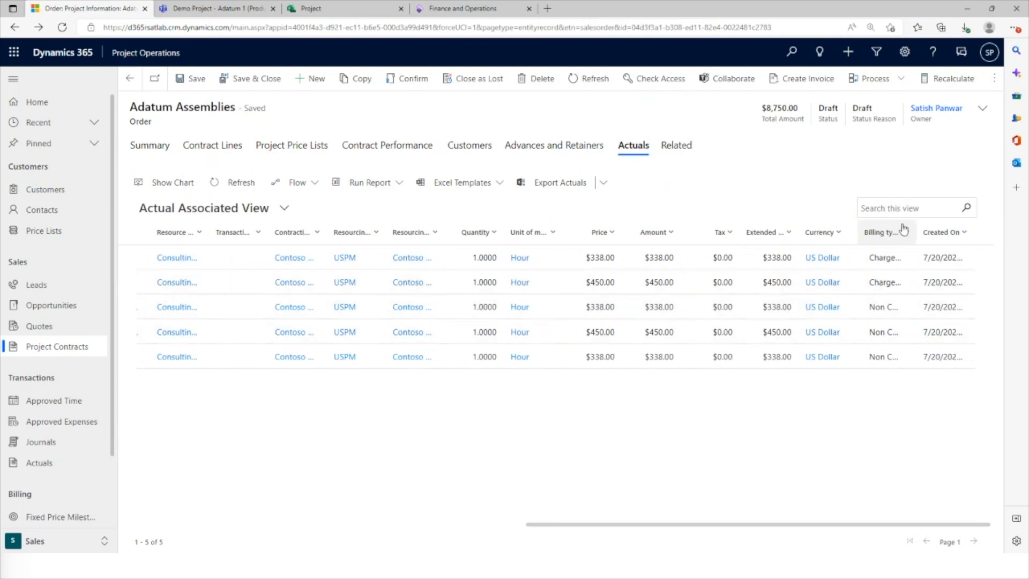
pyautogui.moveTo(914, 232); pyautogui.dragTo(960, 232)
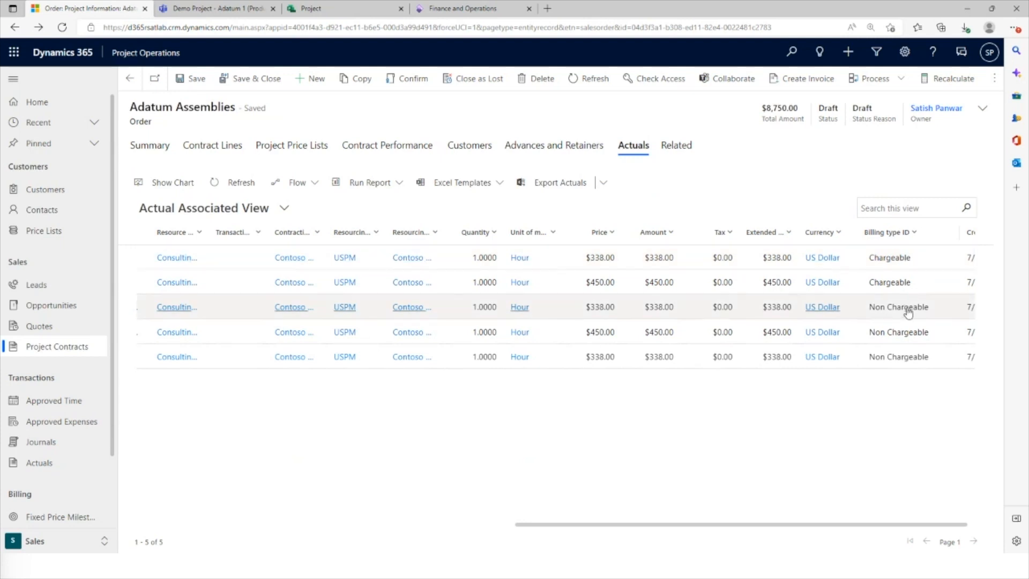
pyautogui.click(888, 363)
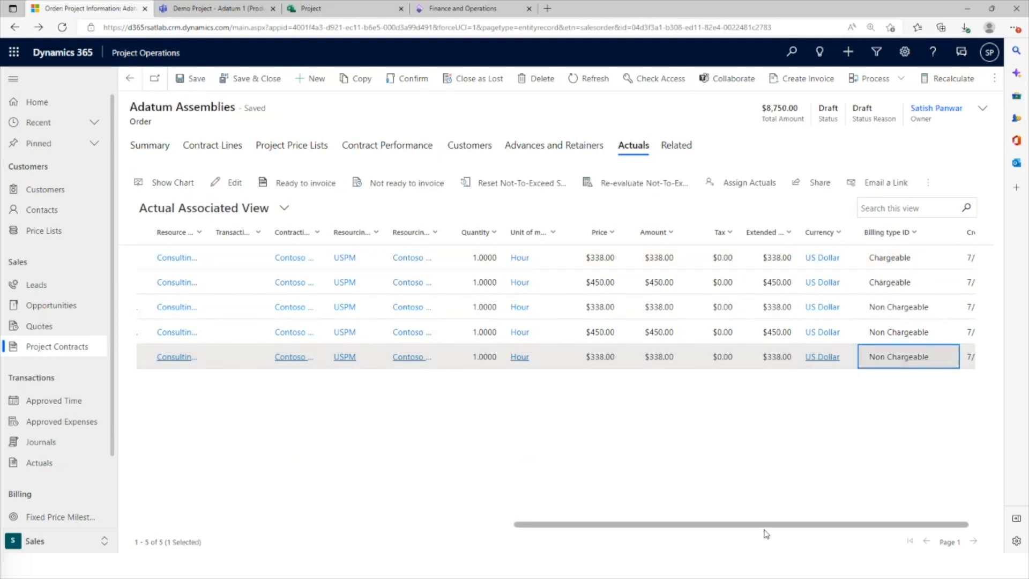
pyautogui.moveTo(766, 530); pyautogui.dragTo(348, 497)
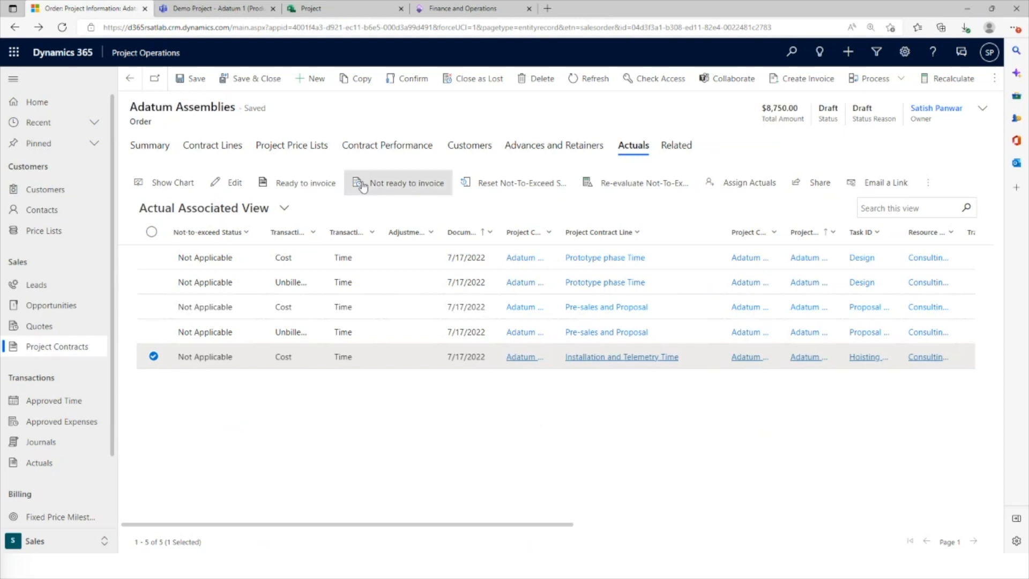
# Widen the Project and Included Tasks columns of the contract lines and open the project linked to the Pre-sales and Proposal line
pyautogui.click(205, 147)
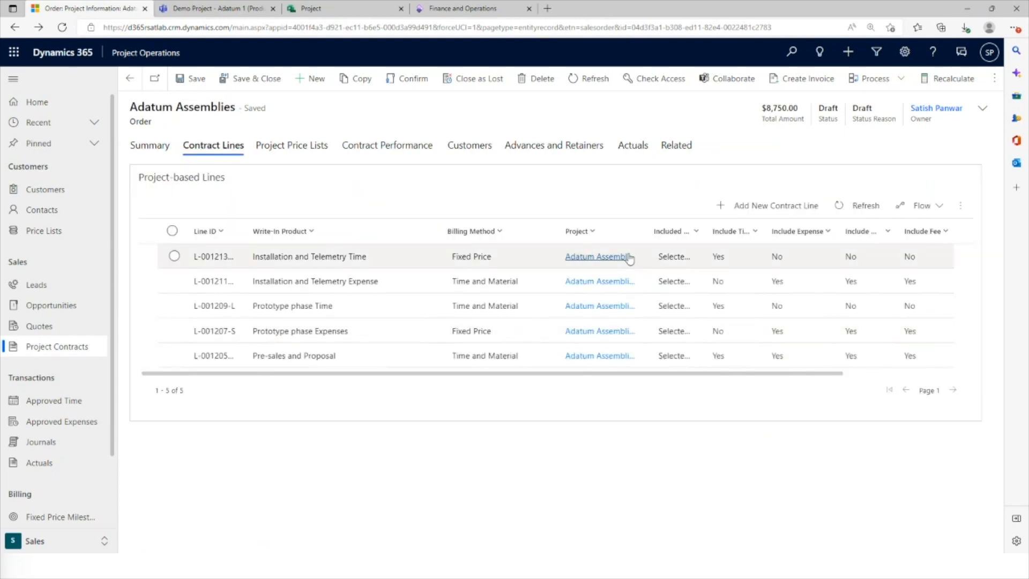
pyautogui.moveTo(647, 231); pyautogui.dragTo(796, 231)
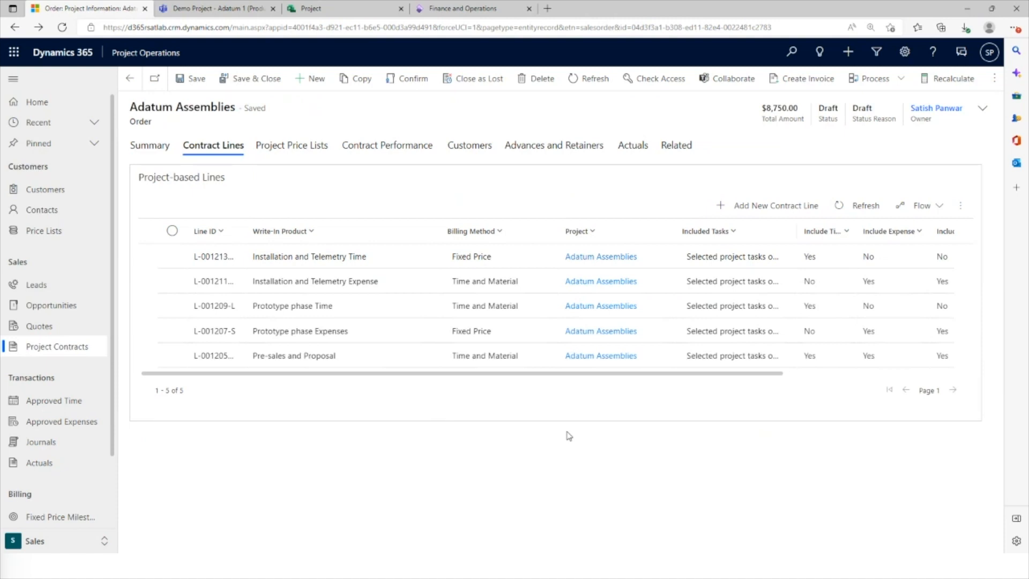
pyautogui.click(587, 359)
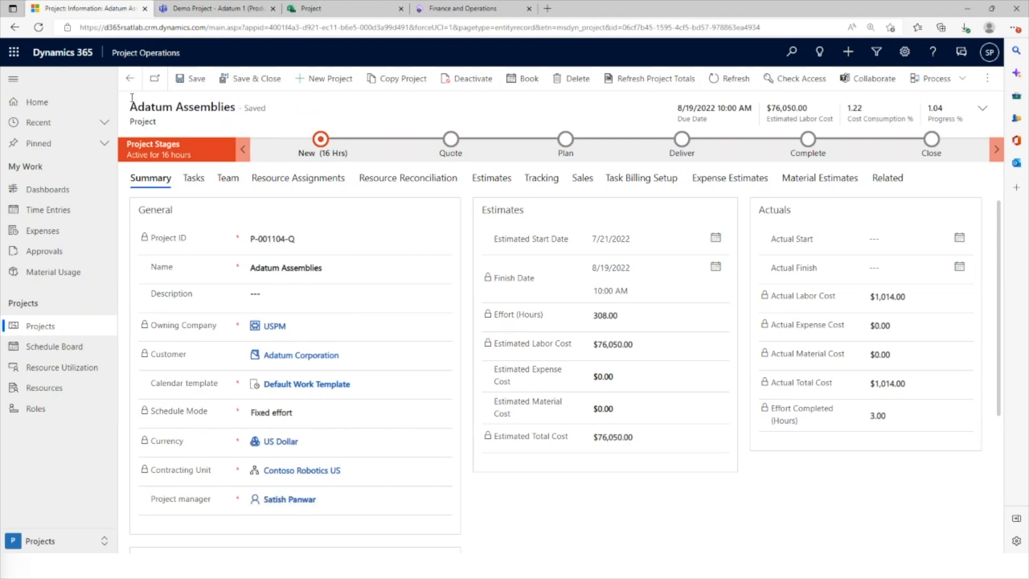
# Return to the Adatum Assemblies contract and review its contract performance, overall and by project-based line
pyautogui.click(130, 78)
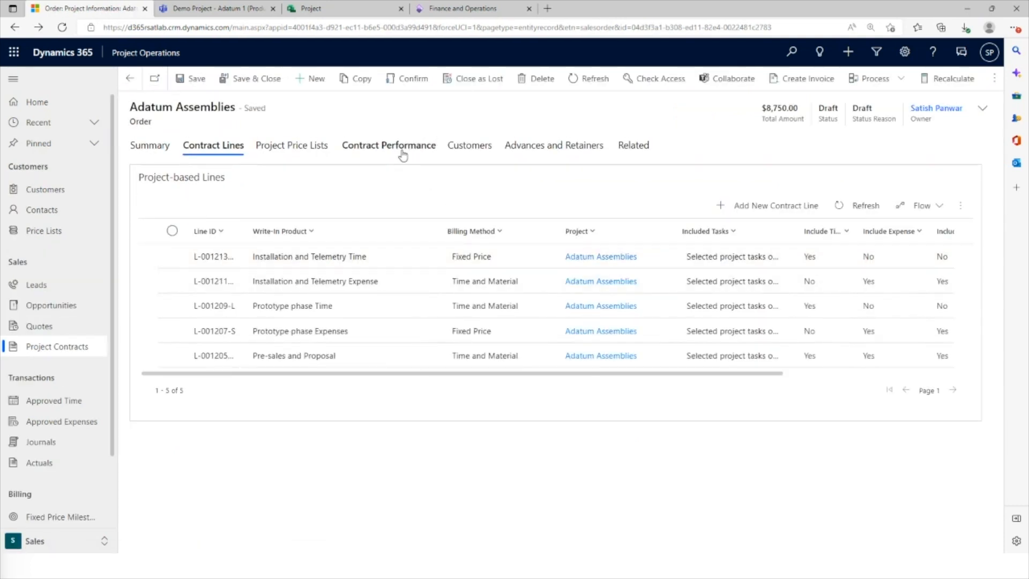
pyautogui.click(403, 154)
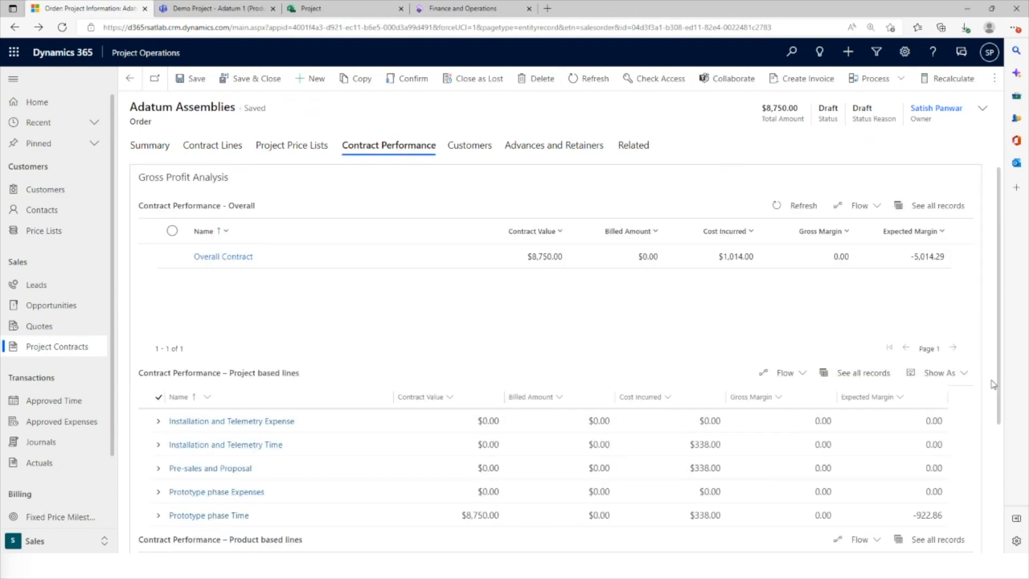
pyautogui.scroll(-3, 994, 383)
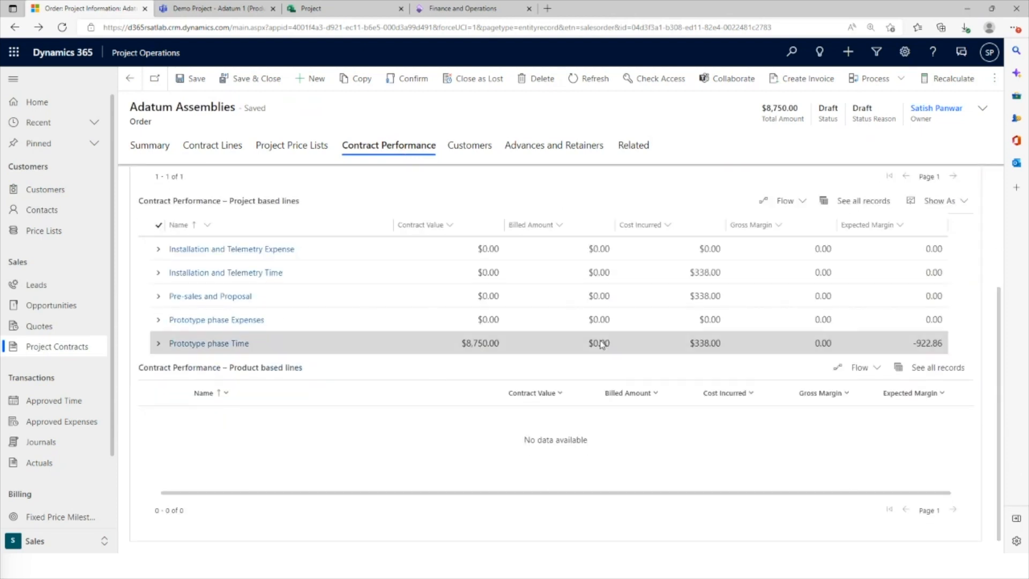
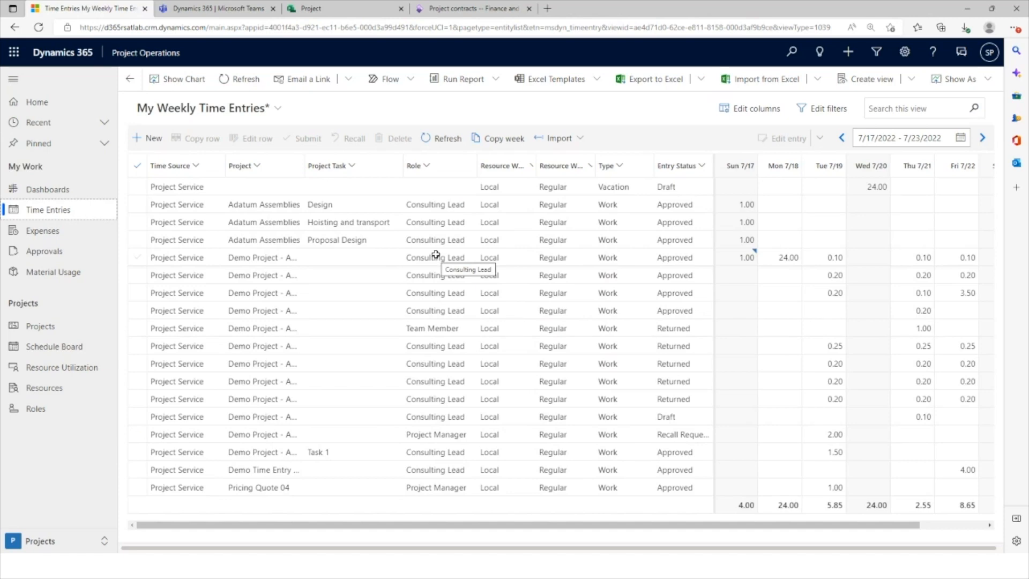
# Widen the Project column of the weekly time entries and inspect the Sunday 7/17 entry of Demo Project - Adatum
pyautogui.click(433, 241)
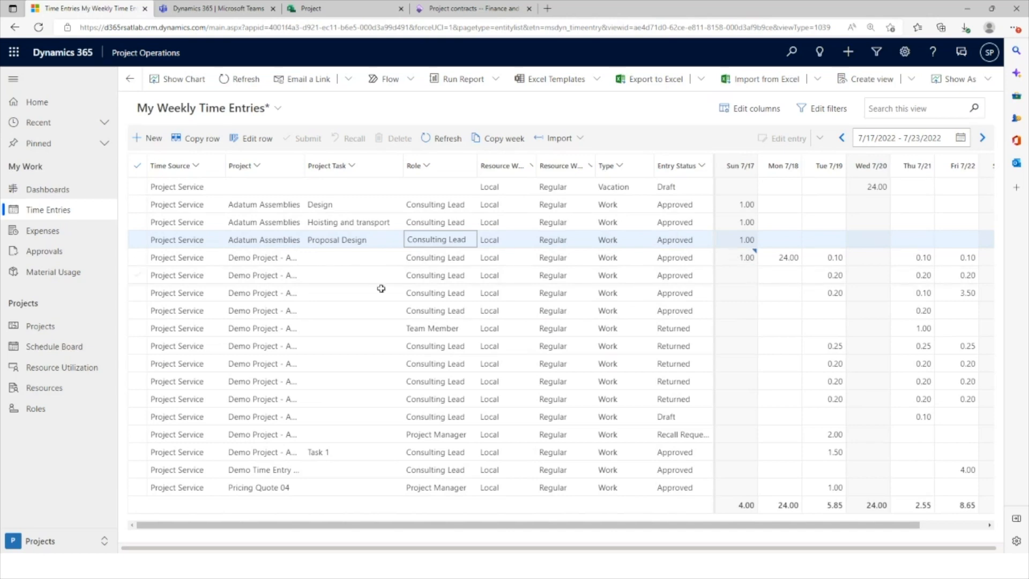
pyautogui.moveTo(303, 167); pyautogui.dragTo(330, 167)
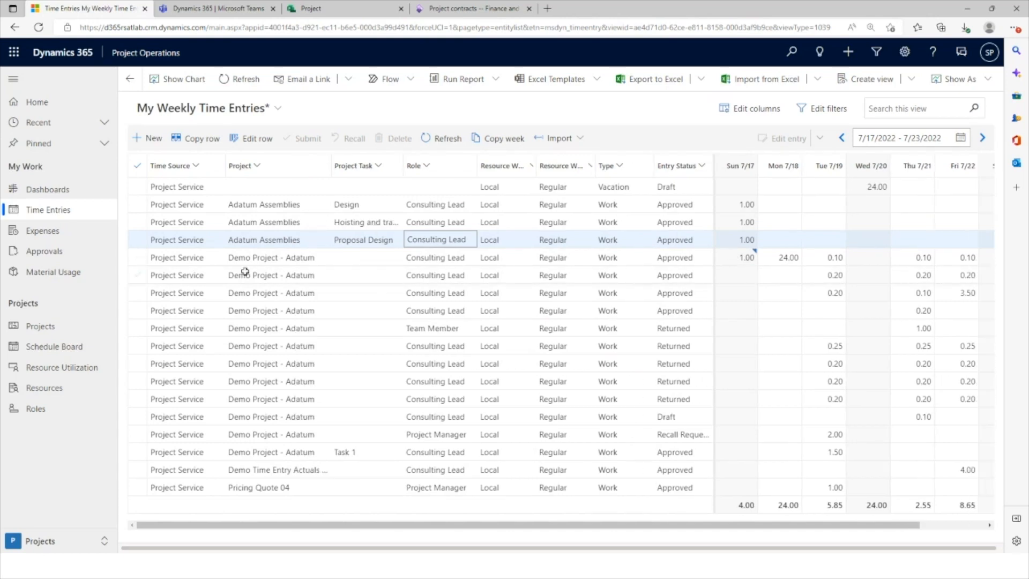
pyautogui.click(285, 260)
pyautogui.click(440, 257)
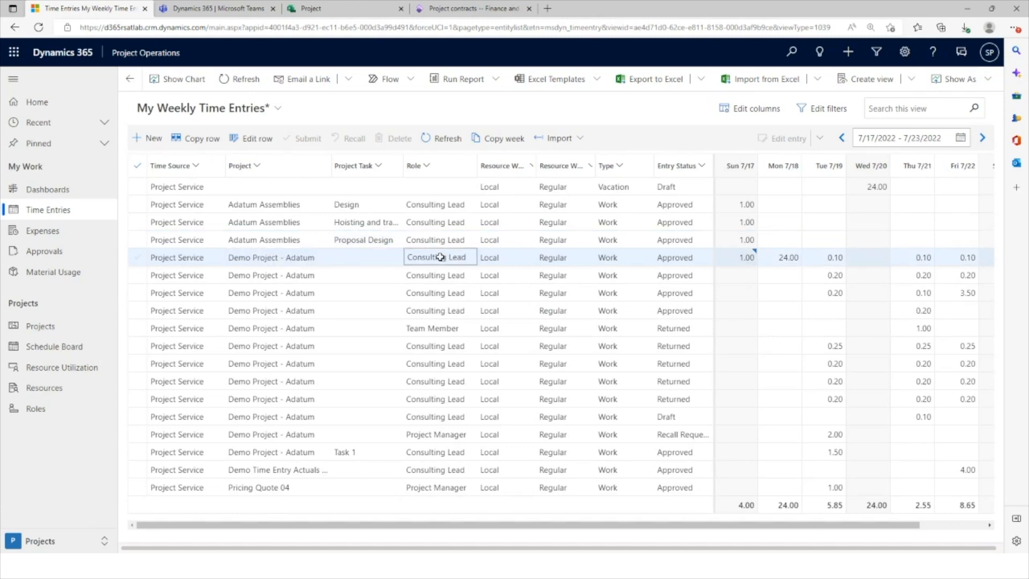
pyautogui.click(749, 257)
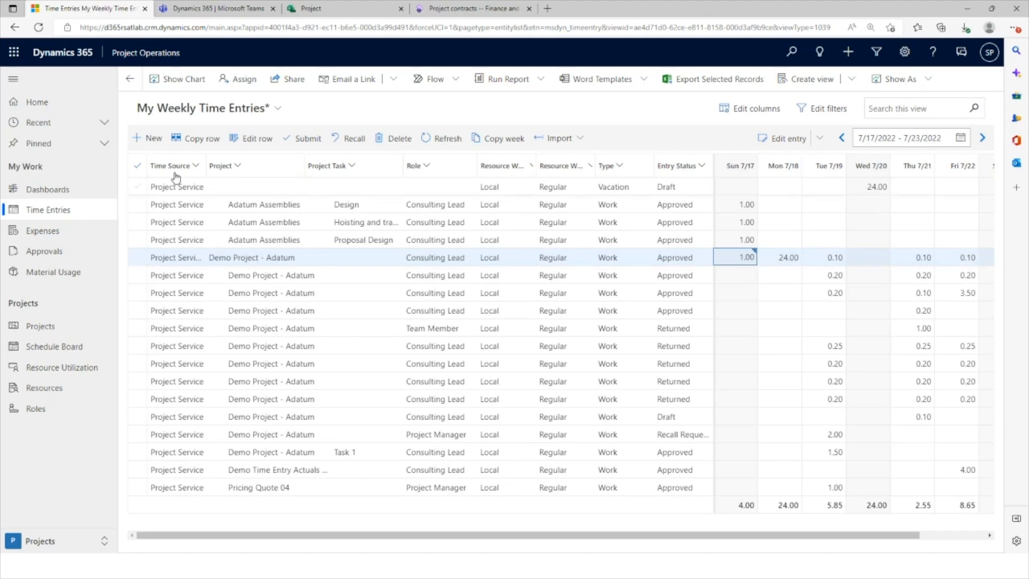
# Create a 1-hour Work time entry dated 7/17/2022 for Demo Project - Adatum with the external comment "Onsite visit"
pyautogui.click(154, 140)
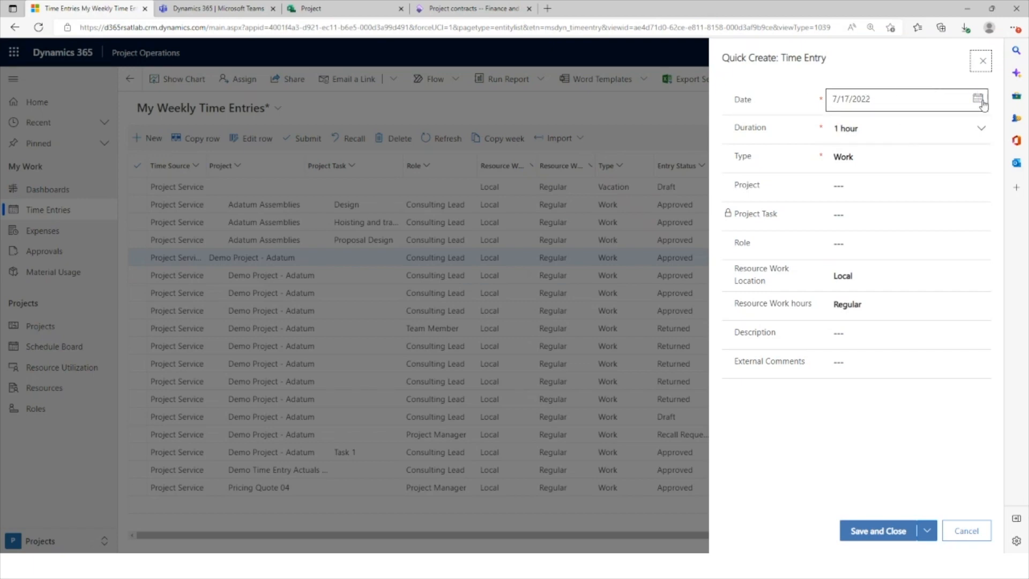
pyautogui.click(890, 187)
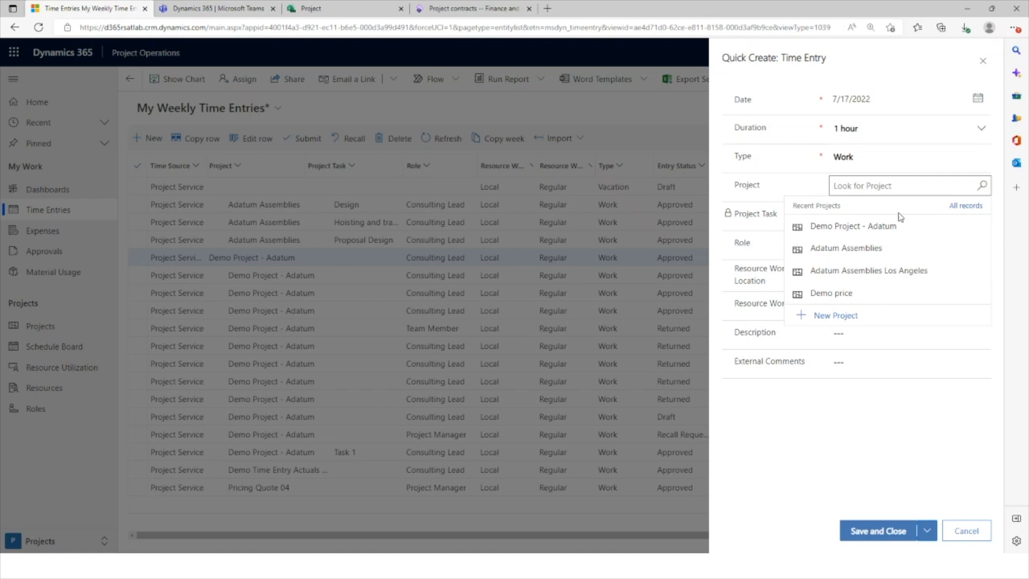
pyautogui.click(873, 228)
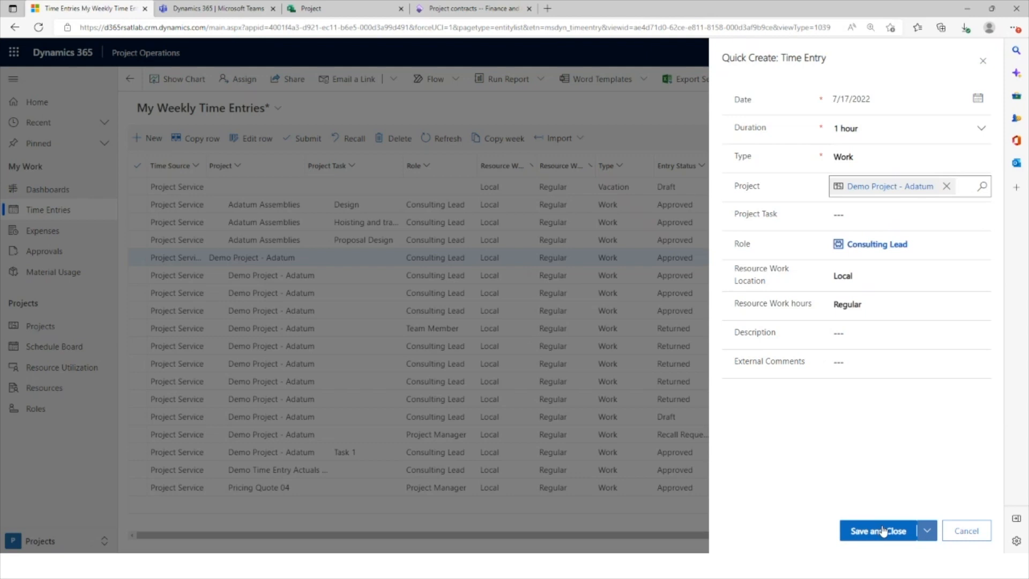
pyautogui.click(860, 364)
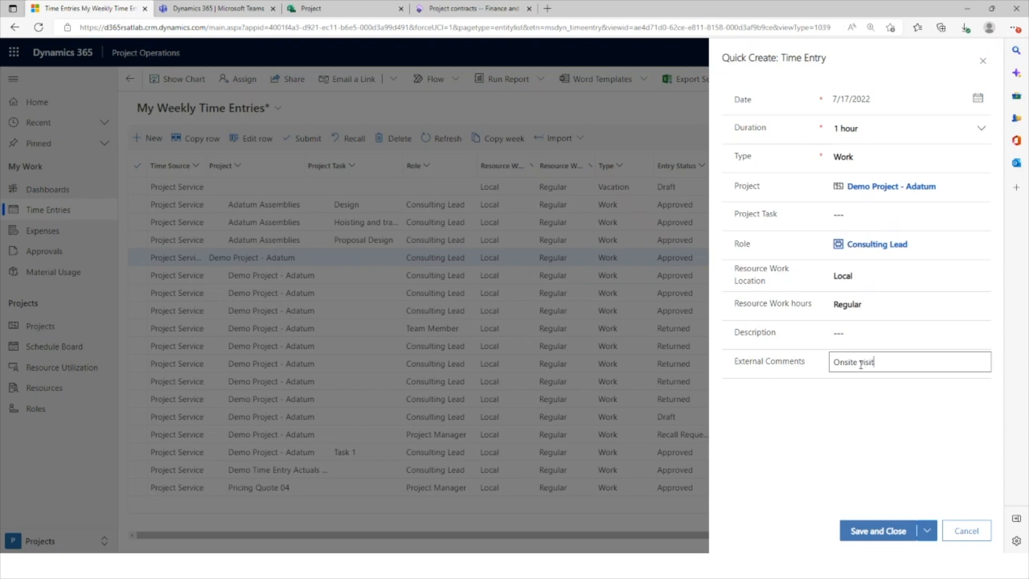
pyautogui.click(883, 532)
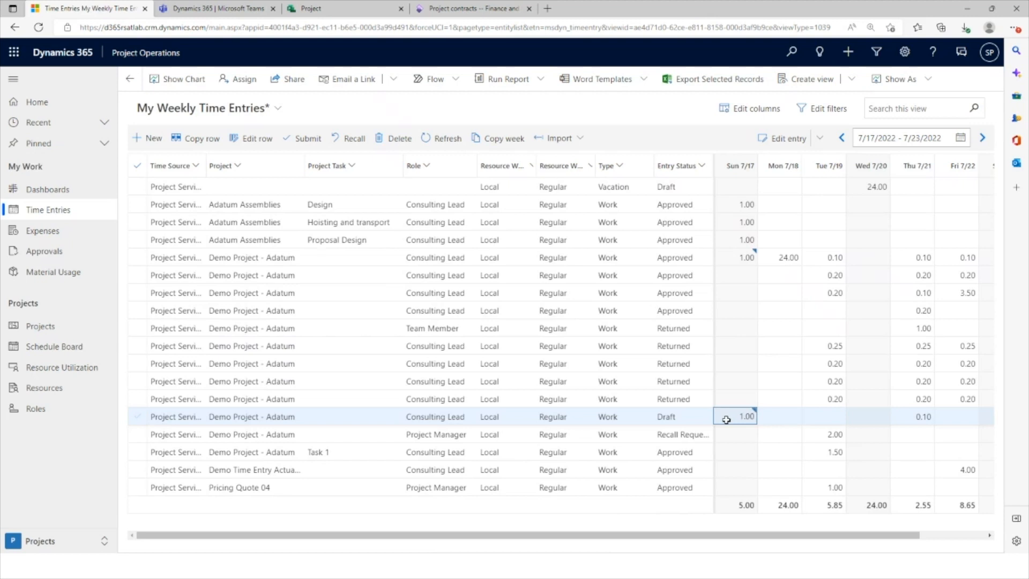
# Enter 2 hours for Tuesday 7/19 in the draft Demo Project - Adatum row of the weekly time entries
pyautogui.click(783, 417)
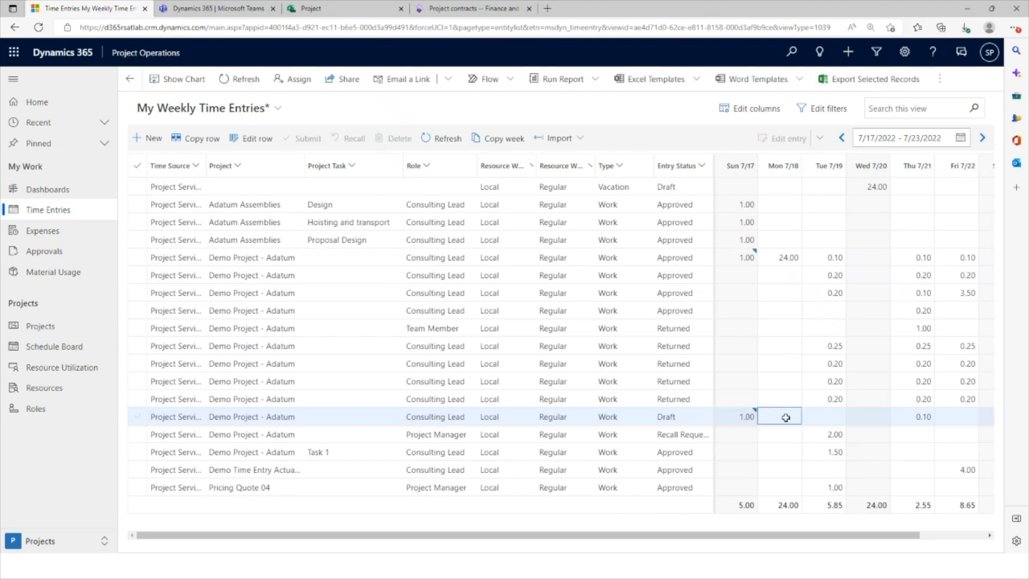
pyautogui.click(827, 417)
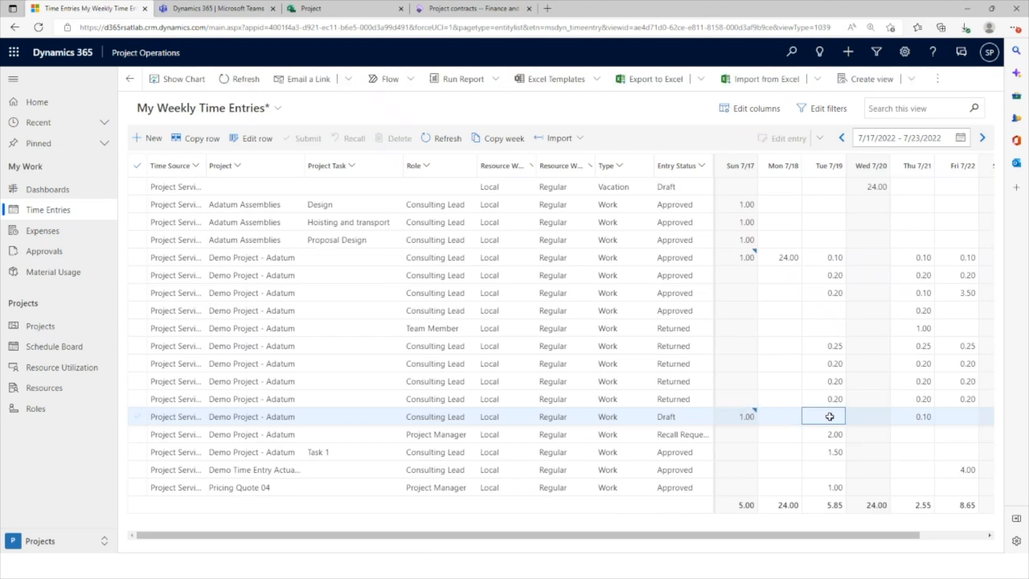
pyautogui.press('Left')
pyautogui.press('Left')
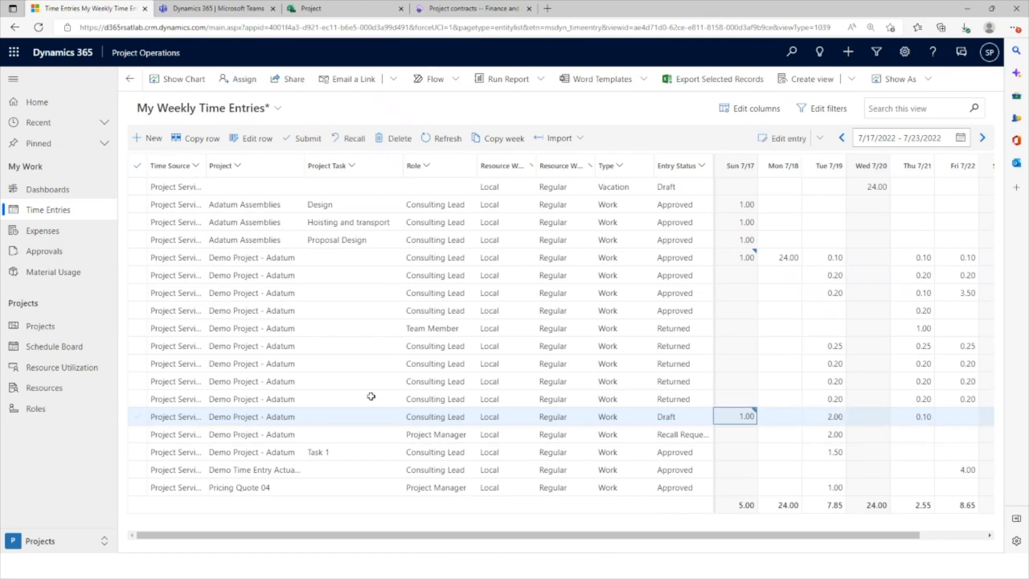
pyautogui.click(138, 417)
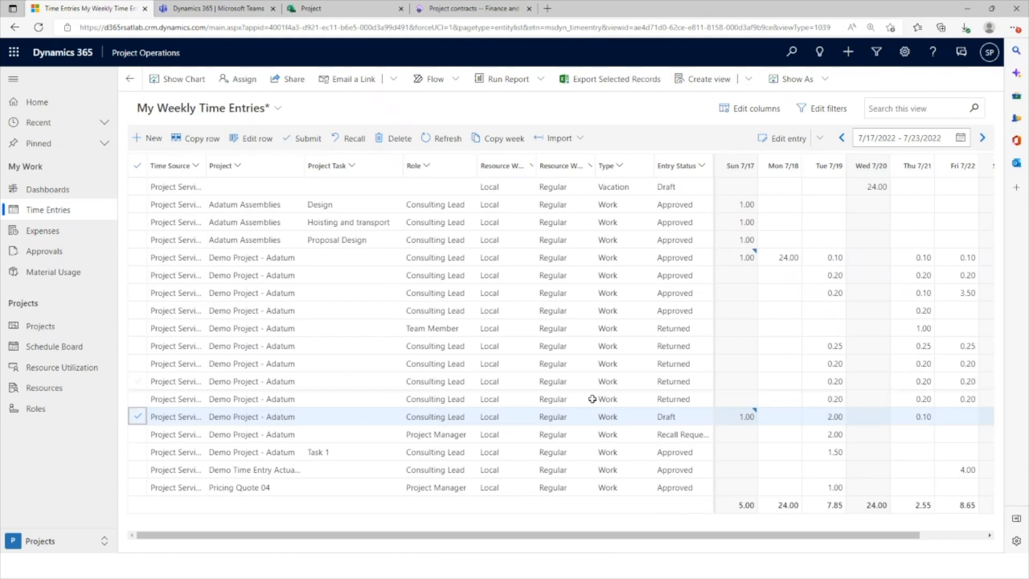
# Examine the draft Tuesday 7/19 time entry in its edit form and in its full record, then close both unchanged
pyautogui.click(818, 417)
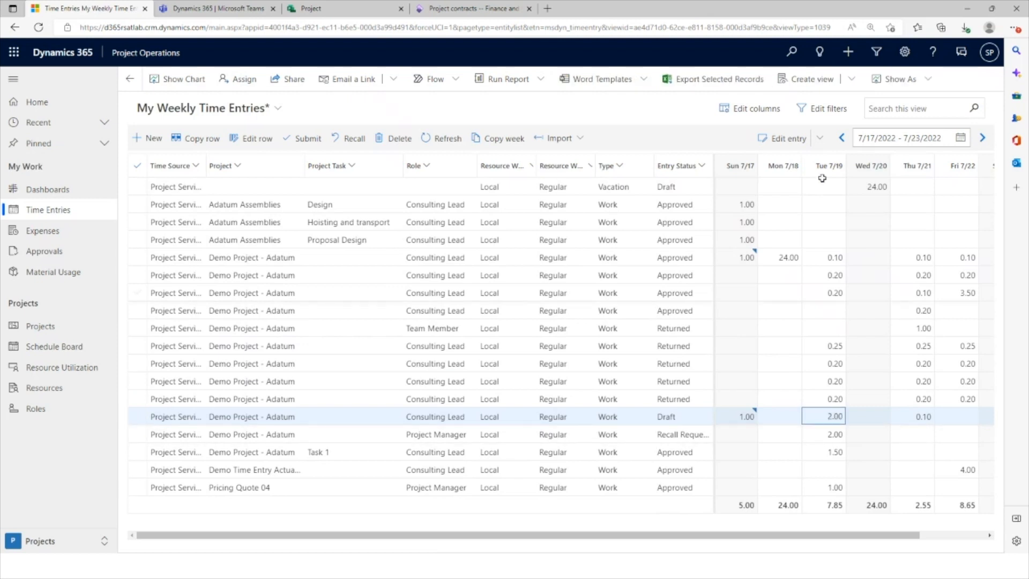
pyautogui.click(786, 138)
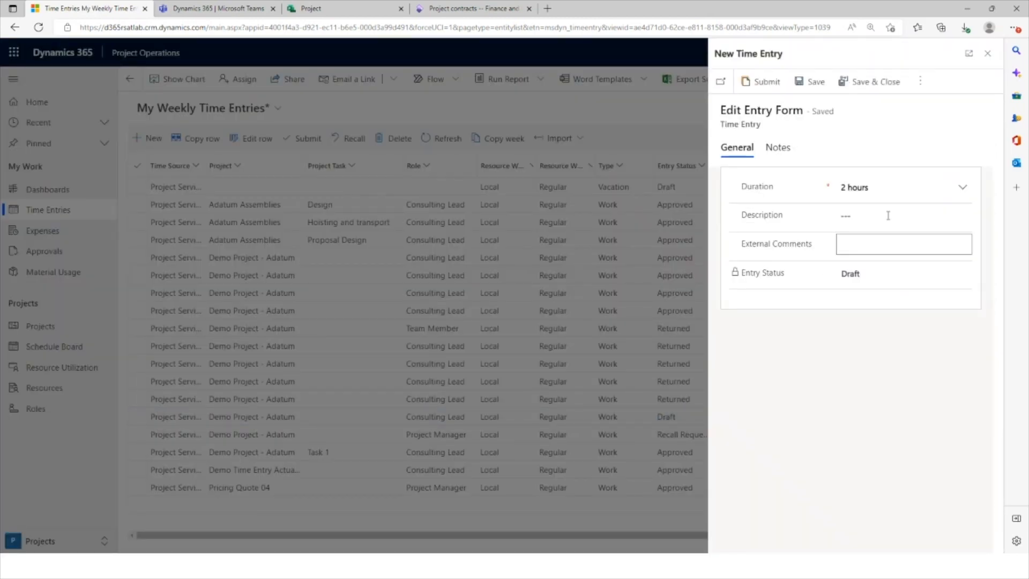
pyautogui.click(987, 53)
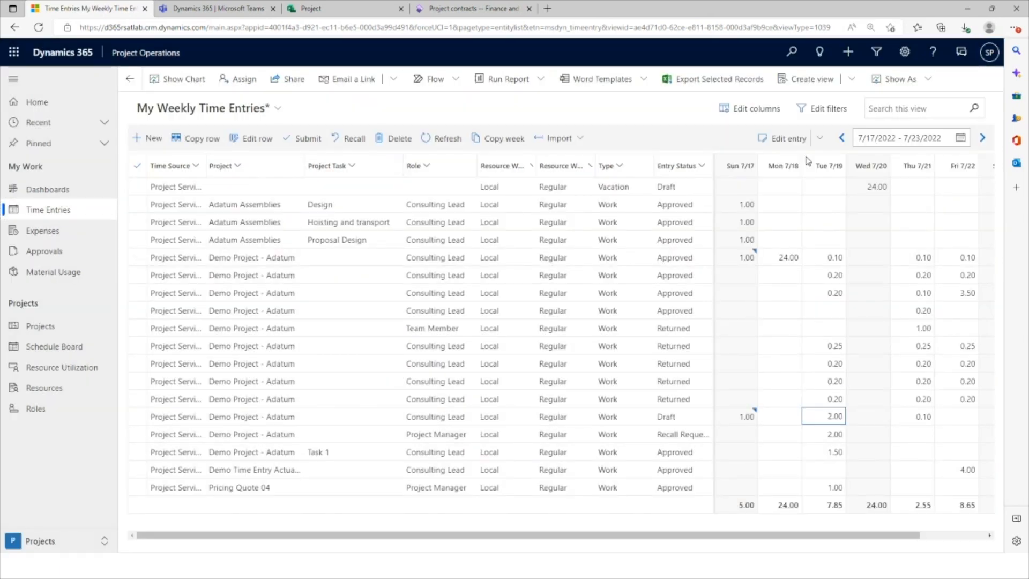
pyautogui.click(818, 141)
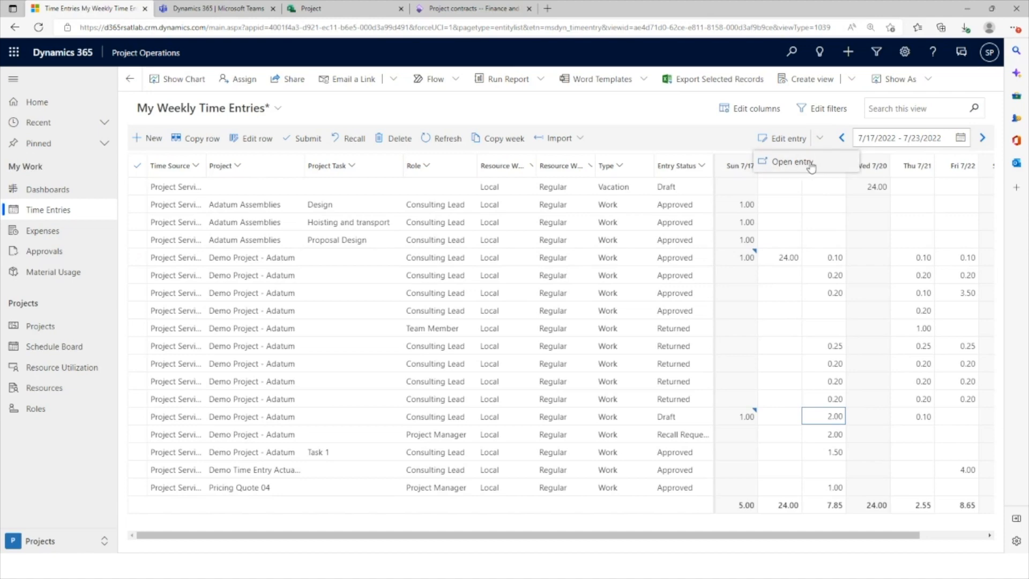
pyautogui.click(811, 167)
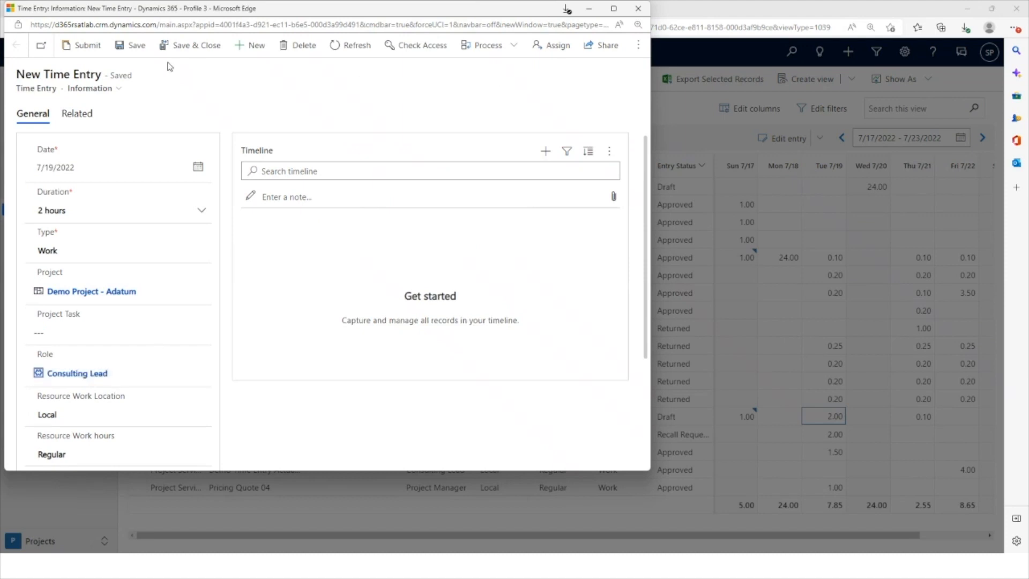
pyautogui.click(639, 10)
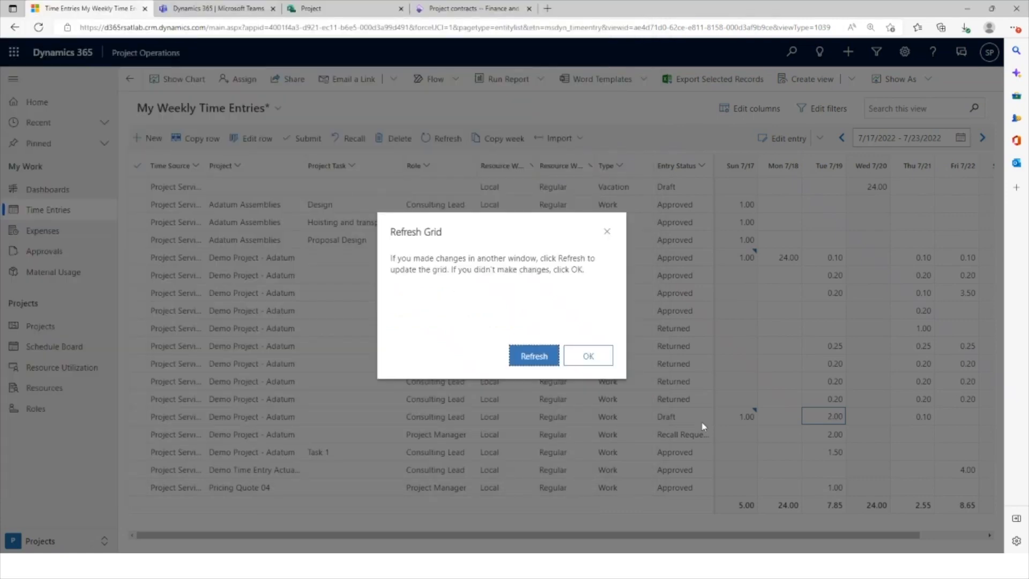
pyautogui.click(588, 357)
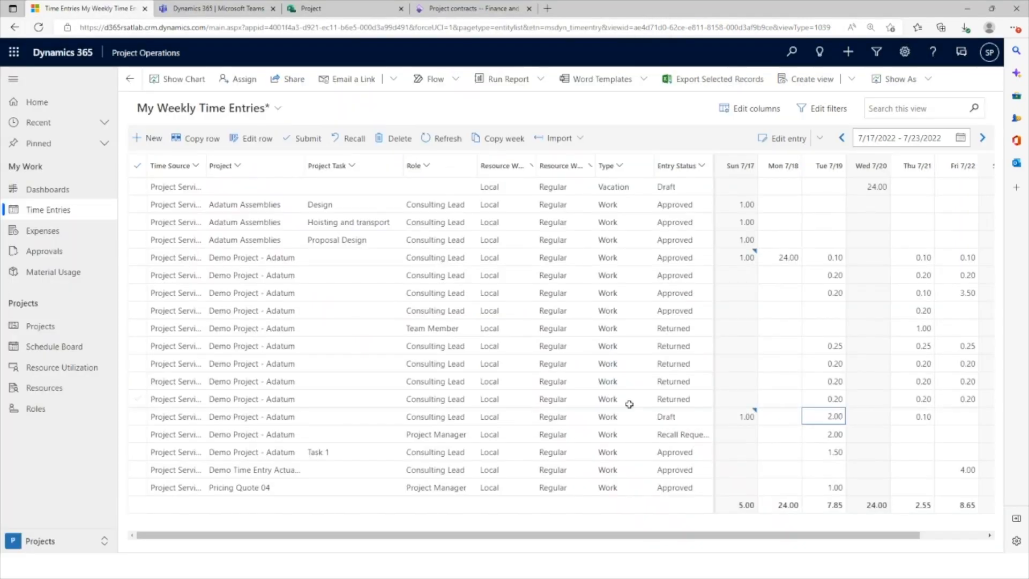
# Submit the draft Demo Project - Adatum row of time entries for approval
pyautogui.click(140, 418)
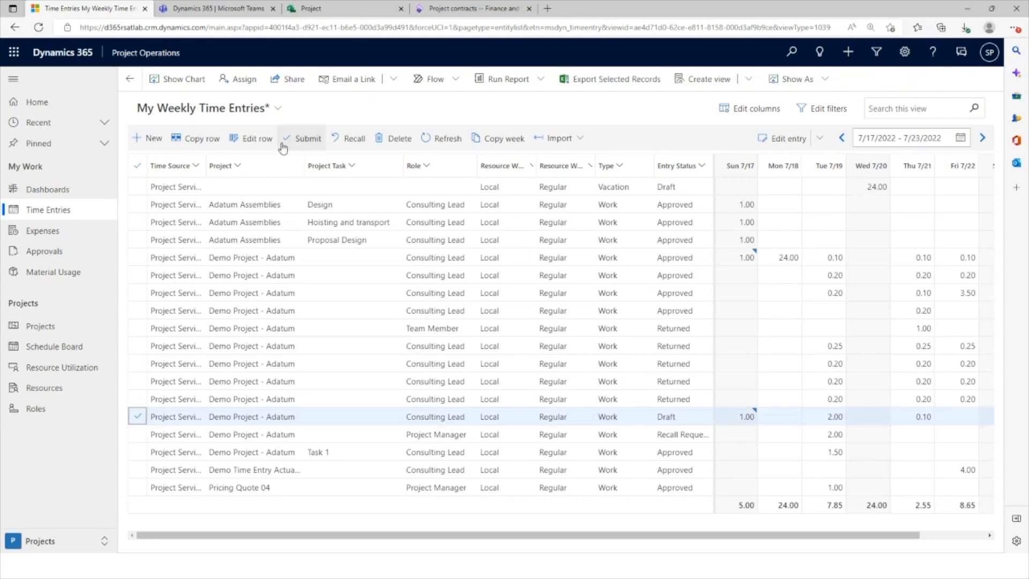
pyautogui.click(304, 141)
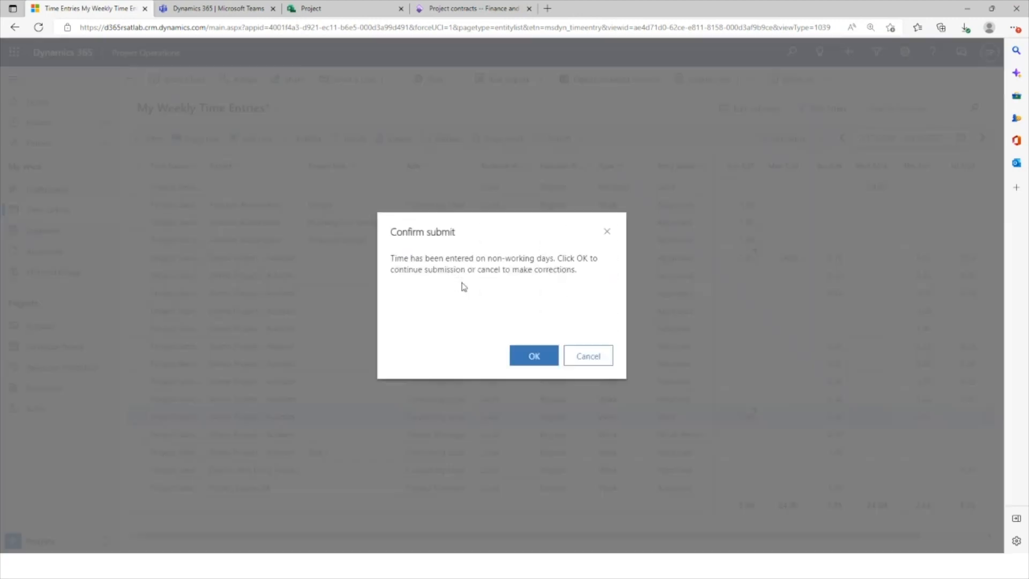
pyautogui.click(535, 355)
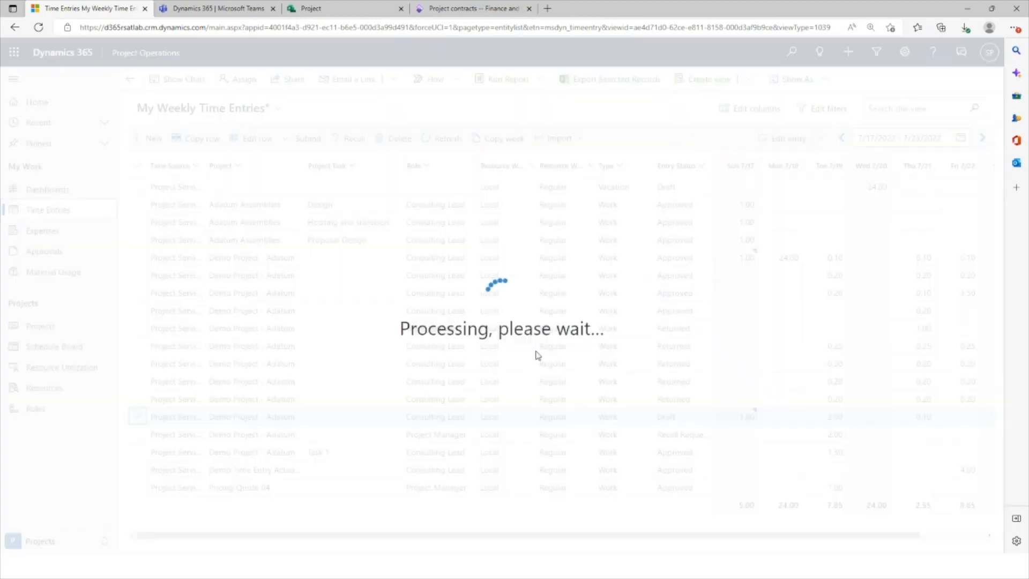
# Approve all submitted Demo Project - Adatum time entries in the Time Entries for Approval view
pyautogui.click(63, 257)
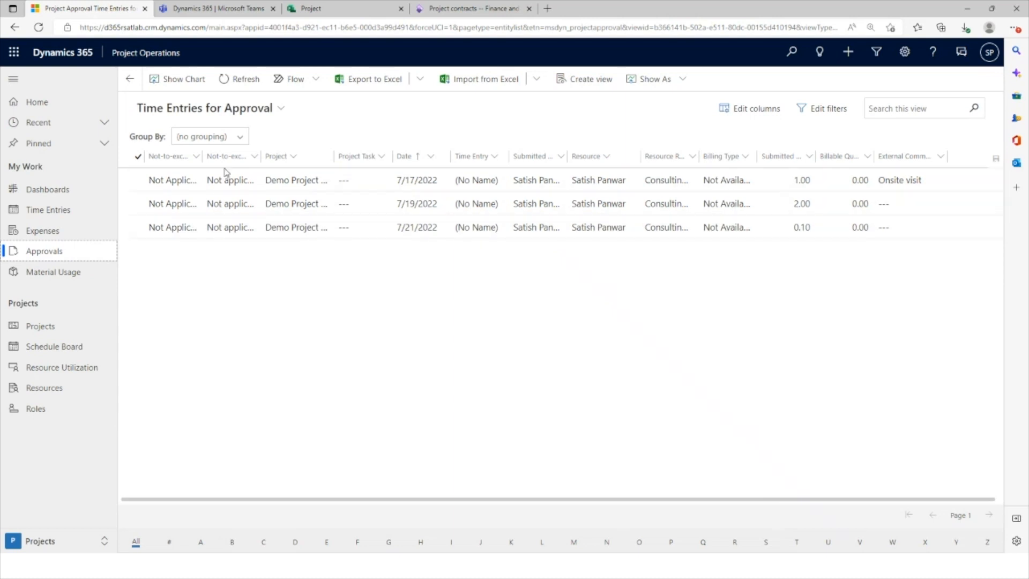
pyautogui.click(136, 160)
pyautogui.click(137, 157)
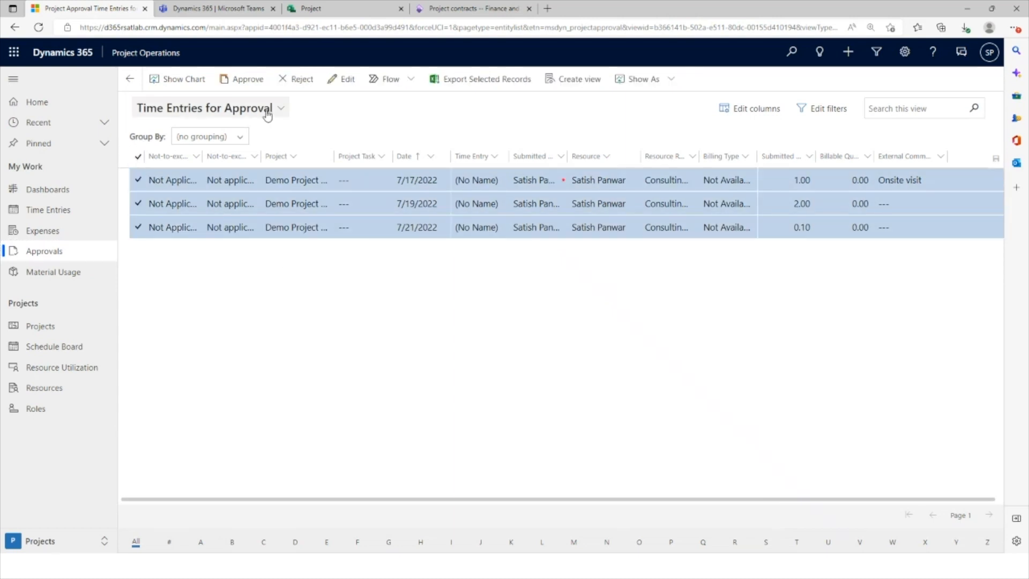
pyautogui.click(244, 79)
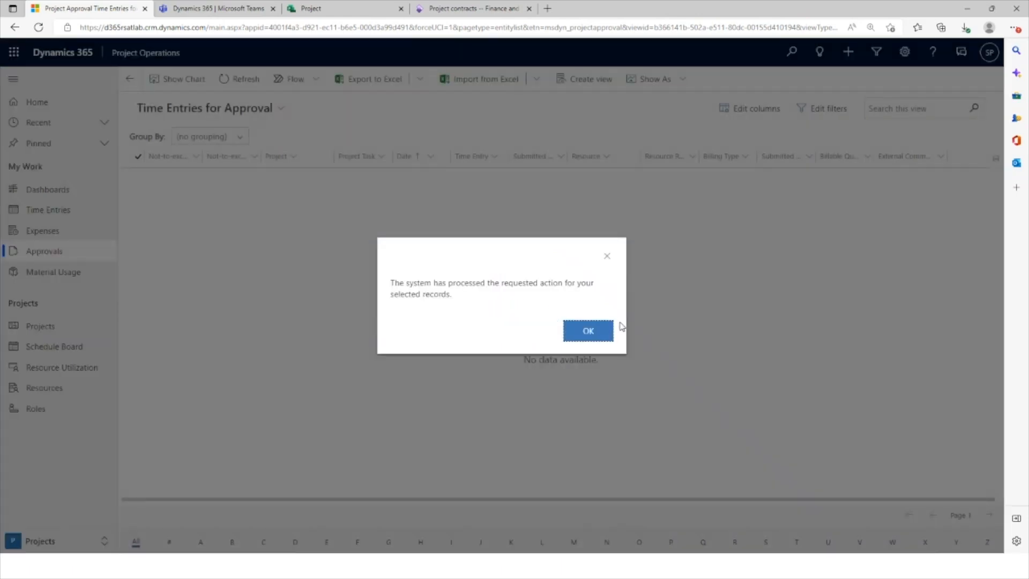
pyautogui.click(588, 331)
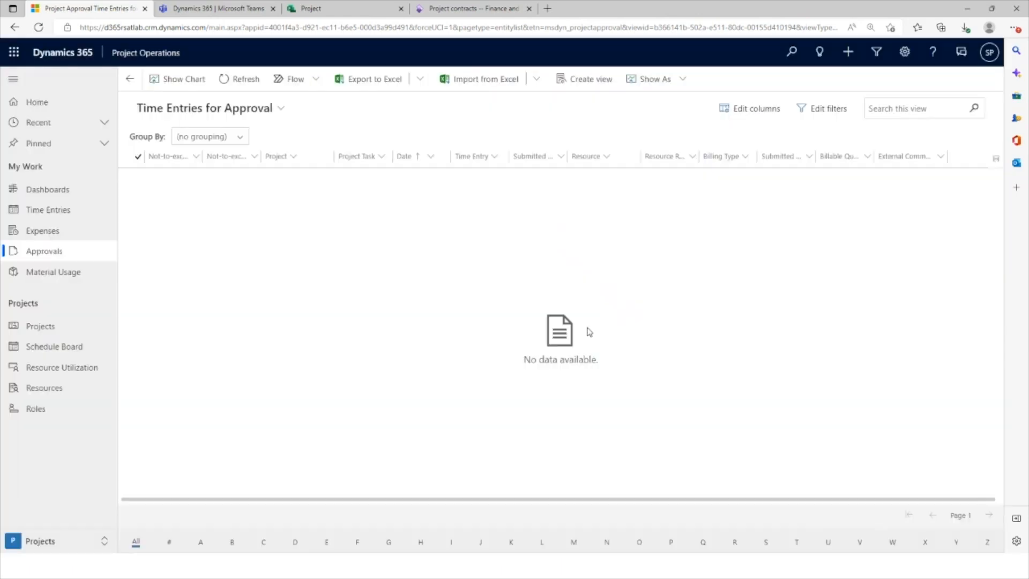
pyautogui.click(48, 256)
# Request the recall of the approved Tuesday 7/19 time entry of Pricing Quote 04 in the weekly time entries
pyautogui.click(47, 214)
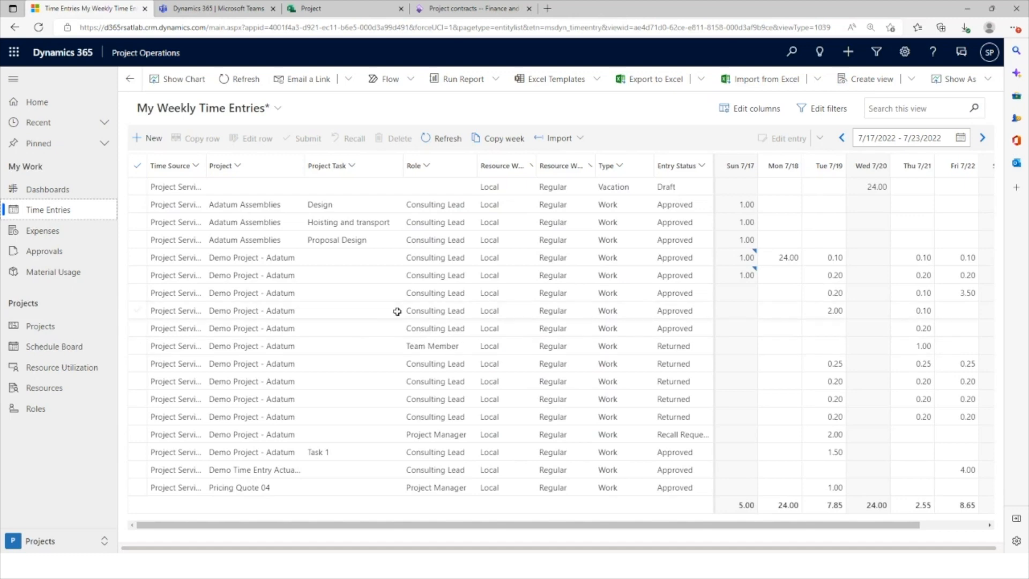
pyautogui.click(245, 489)
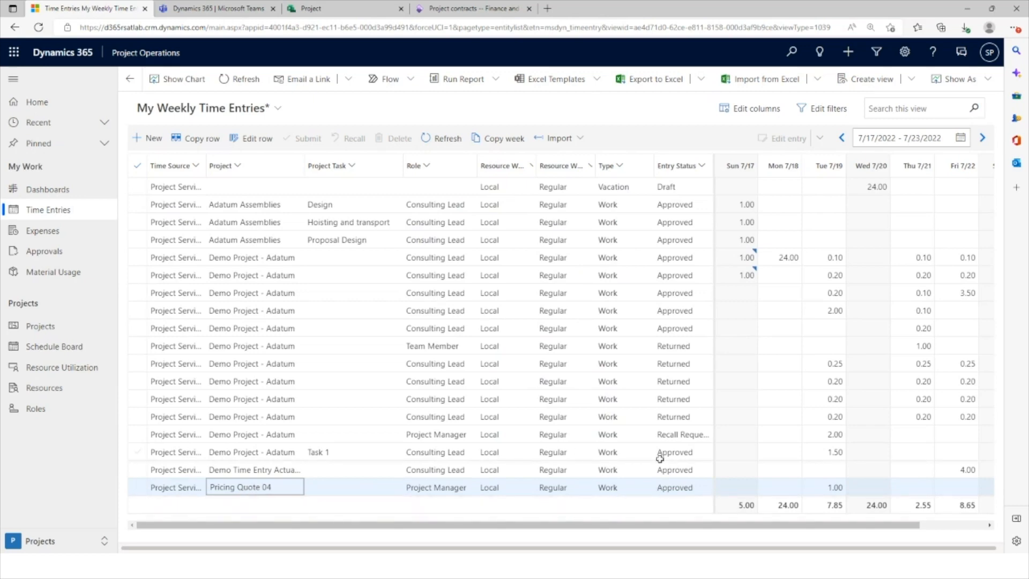
pyautogui.click(830, 486)
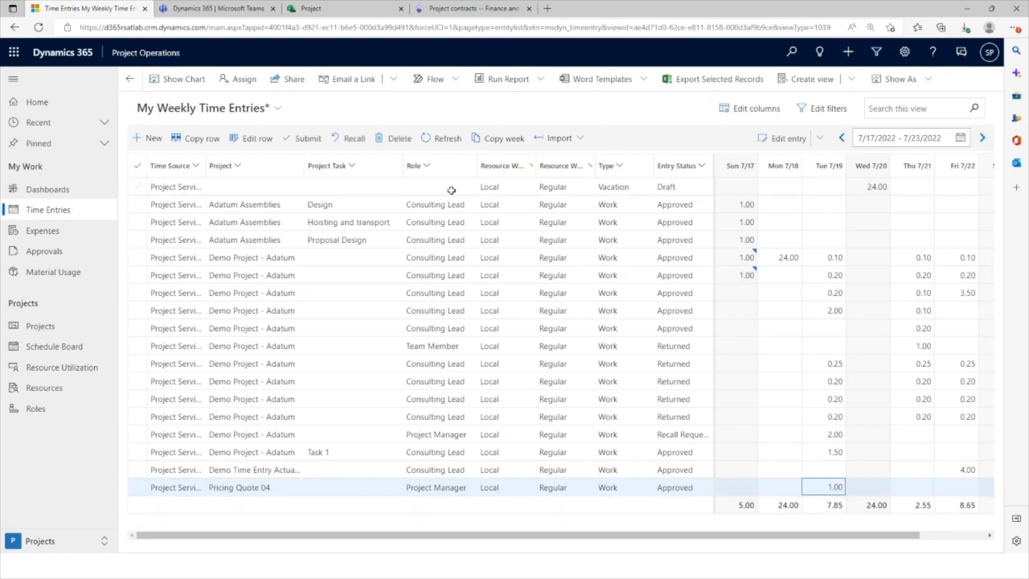
pyautogui.click(349, 141)
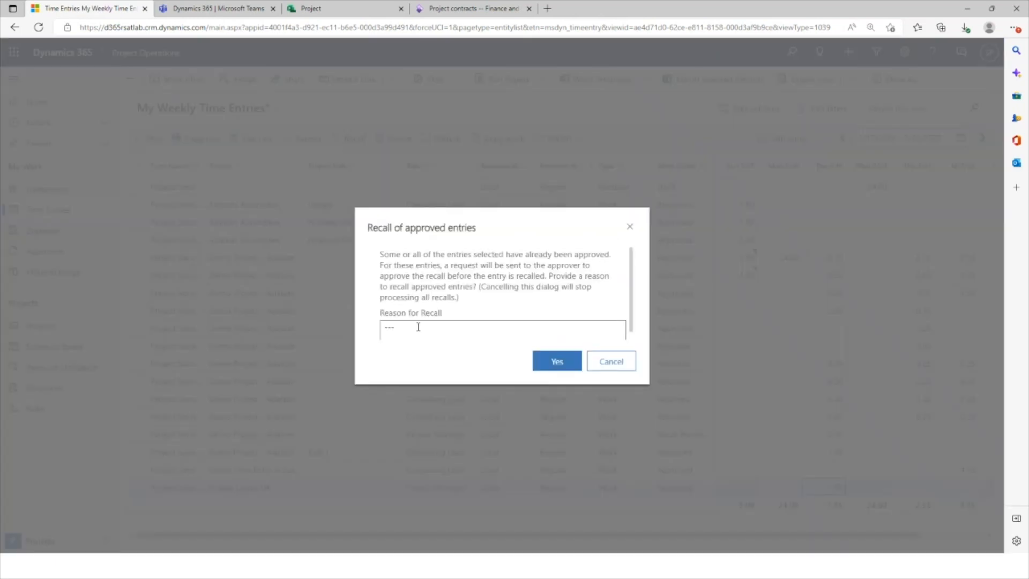
pyautogui.click(418, 327)
pyautogui.click(556, 362)
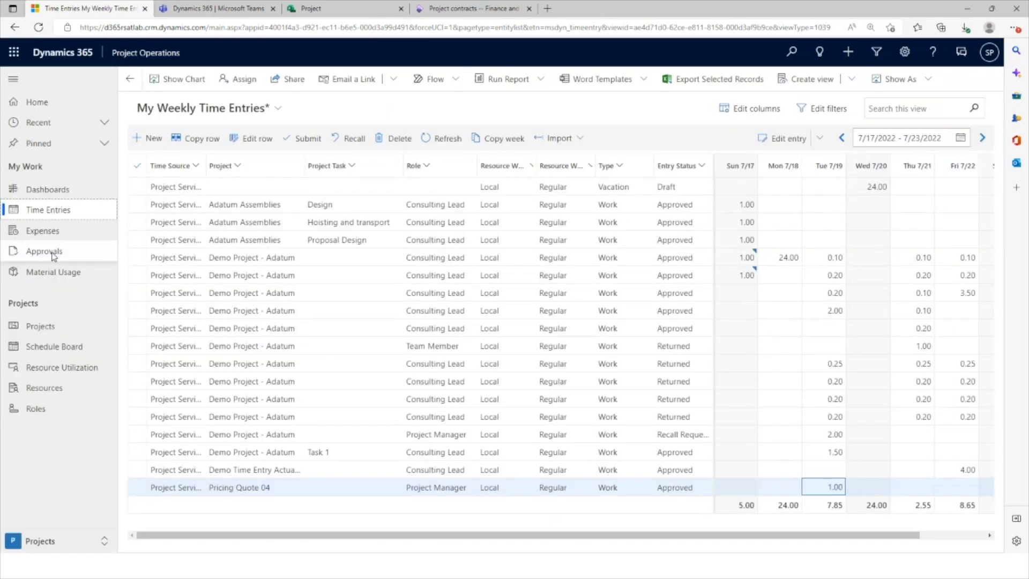
# Reject all requests in the Recall Requests for Approval view without a comment and return to the weekly time entries
pyautogui.click(44, 251)
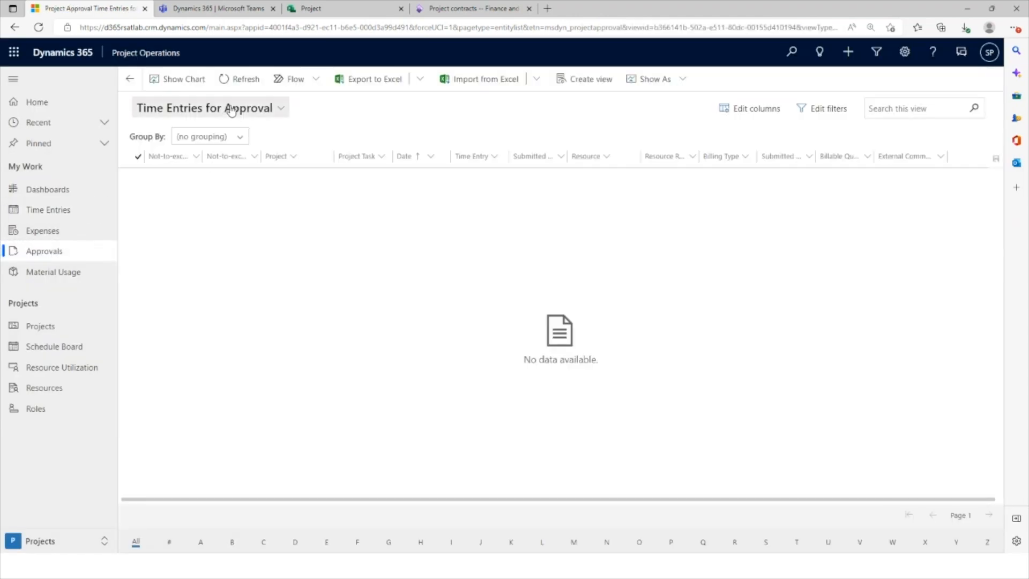
pyautogui.click(232, 110)
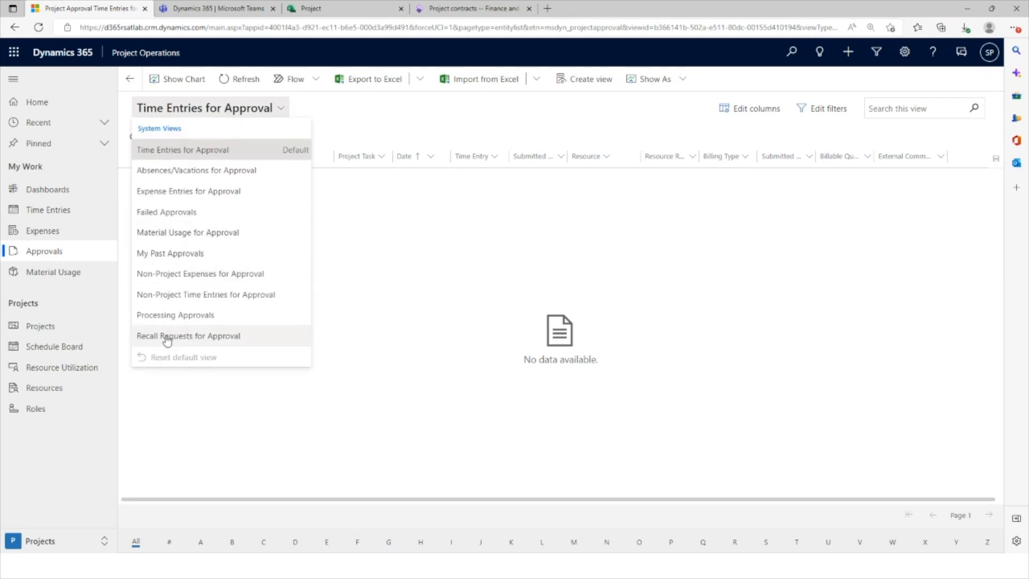
pyautogui.click(207, 338)
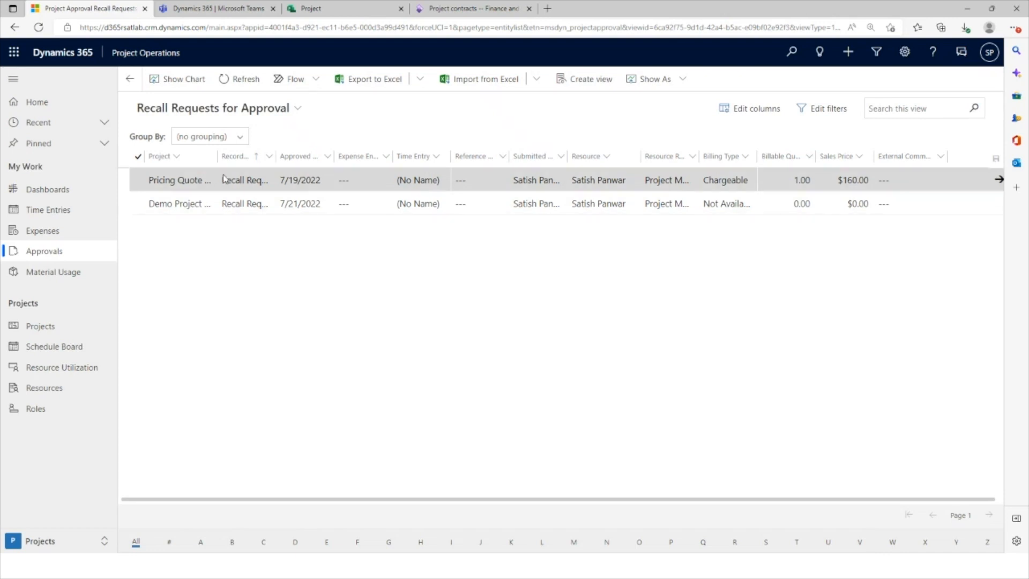
pyautogui.click(138, 156)
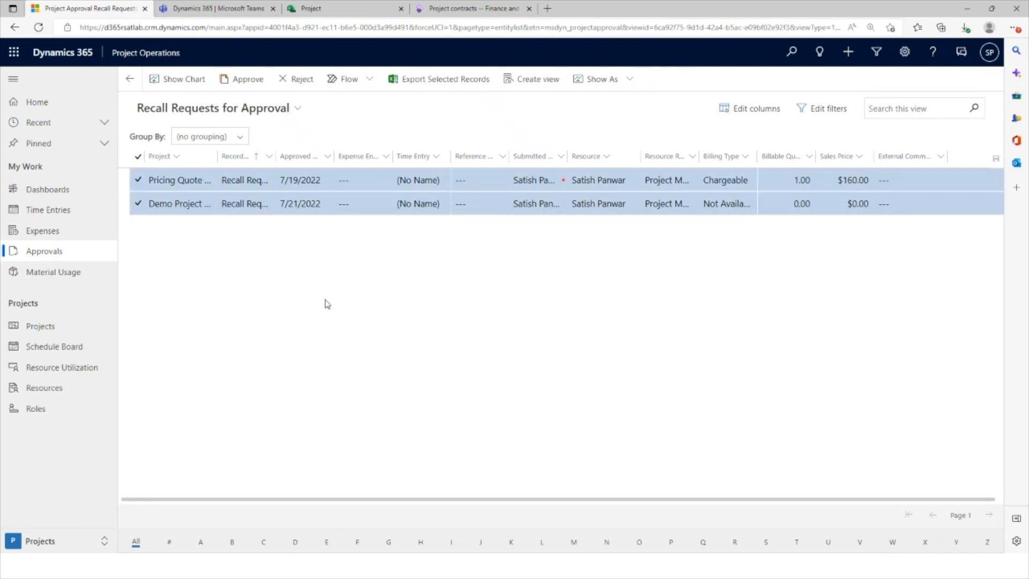
pyautogui.click(302, 86)
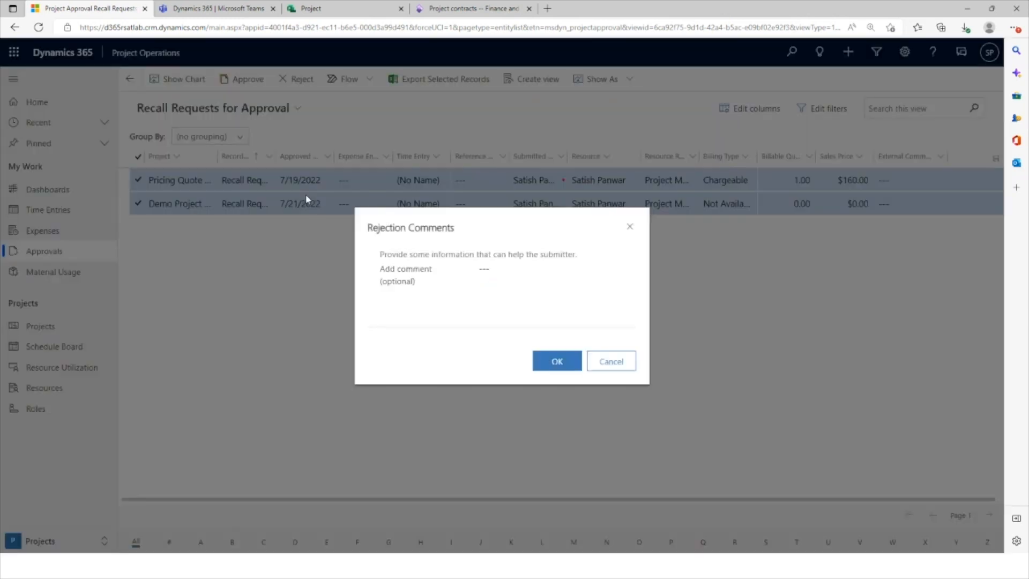
pyautogui.click(545, 362)
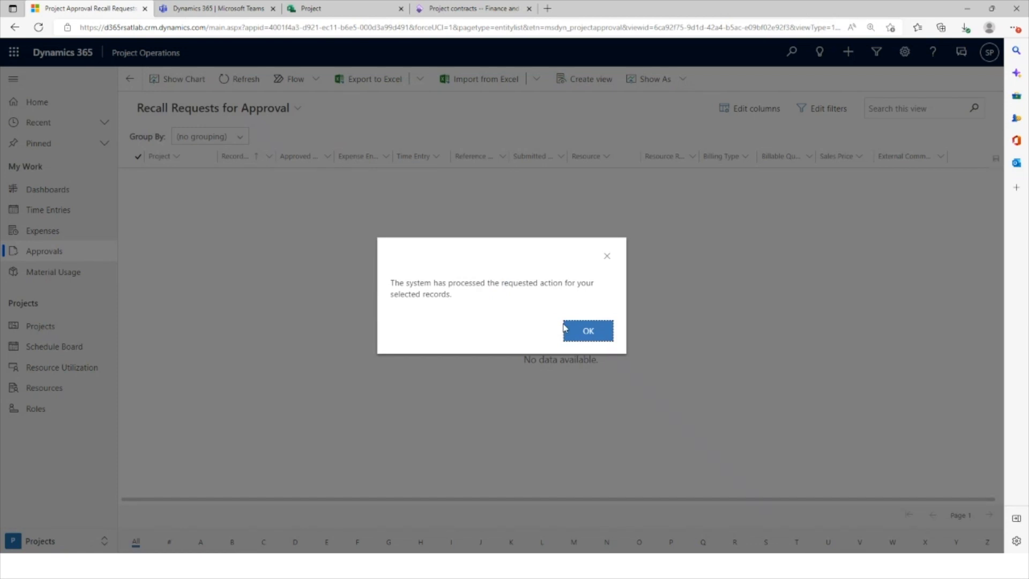
pyautogui.click(585, 333)
pyautogui.click(47, 212)
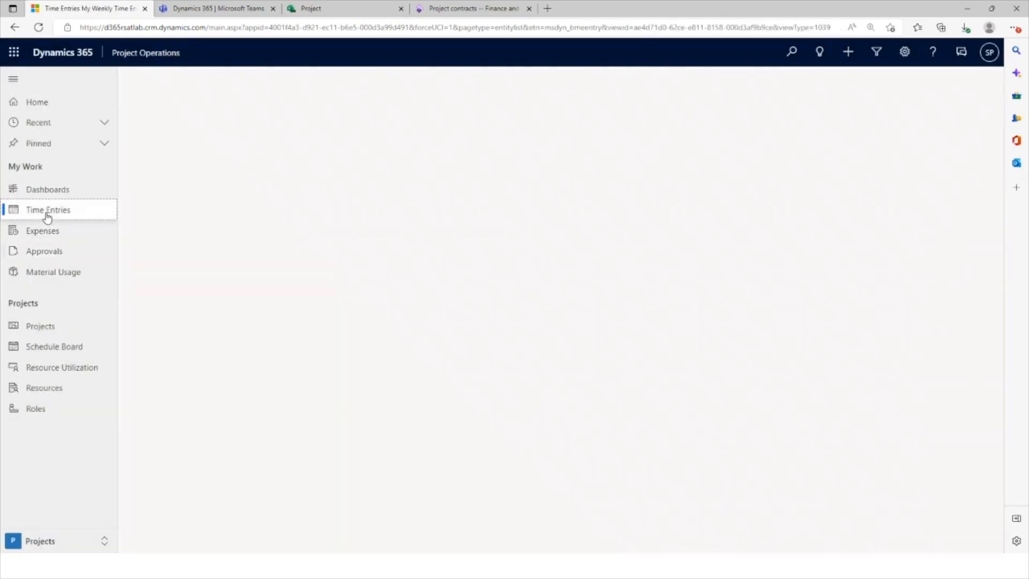